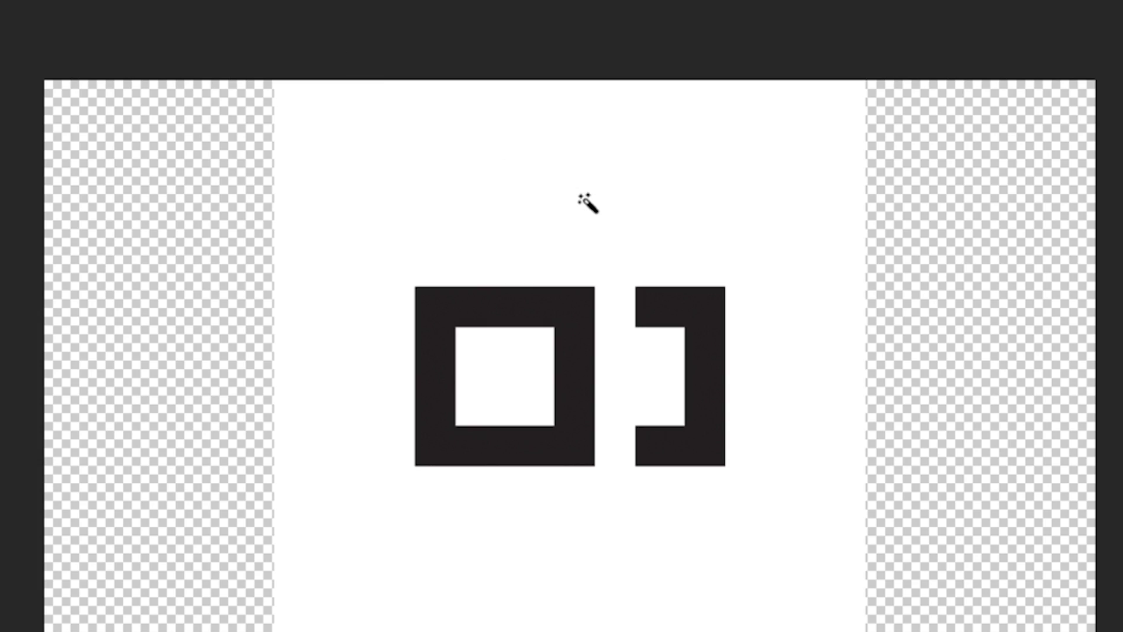
# Step: Select the white area around the dark logo with the Magic Wand
pyautogui.click(601, 194)
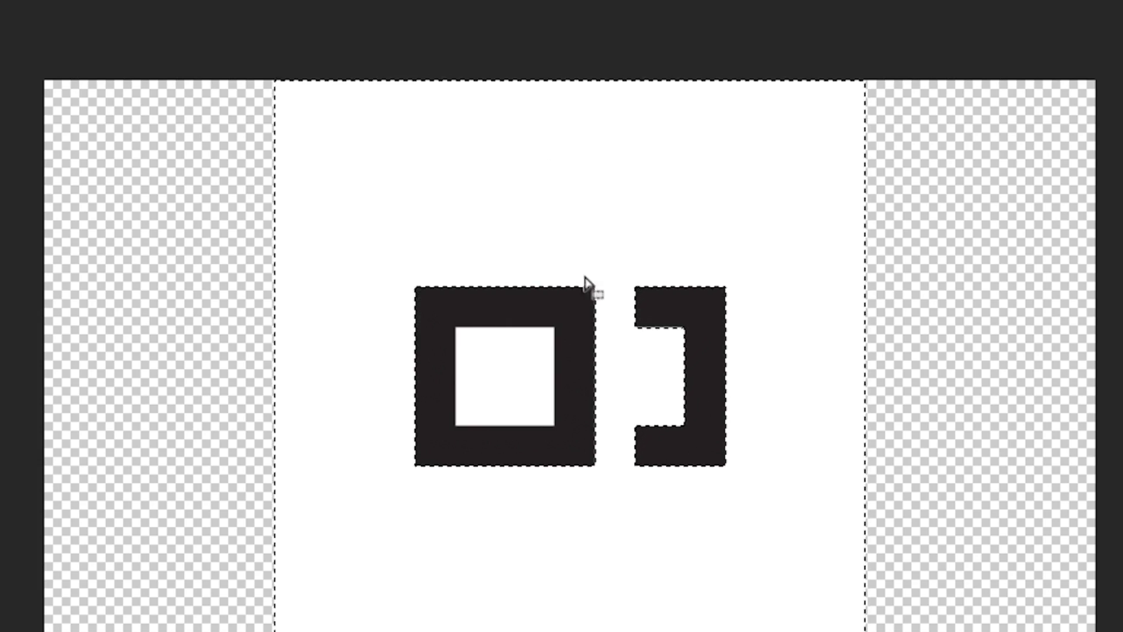
# Step: Shift-add the inner white square to the Magic Wand selection
pyautogui.keyDown('shift'); pyautogui.click(507, 372); pyautogui.keyUp('shift')
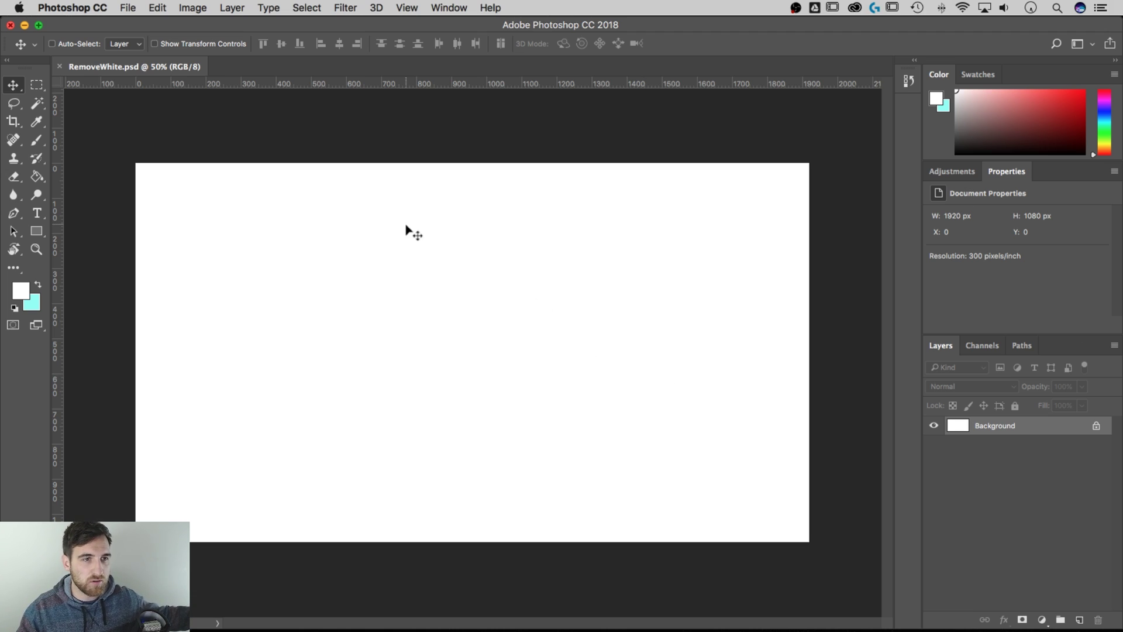
# Step: Place PB-logo.jpg embedded into RemoveWhite.psd, centred, and commit the placement
pyautogui.click(129, 8)
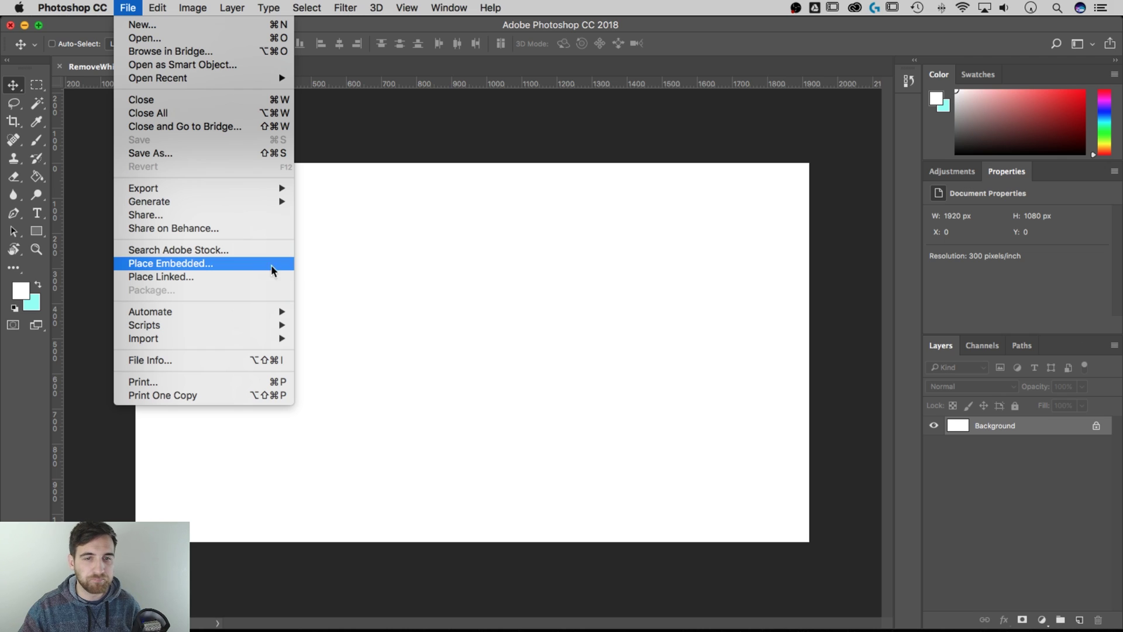
pyautogui.click(241, 263)
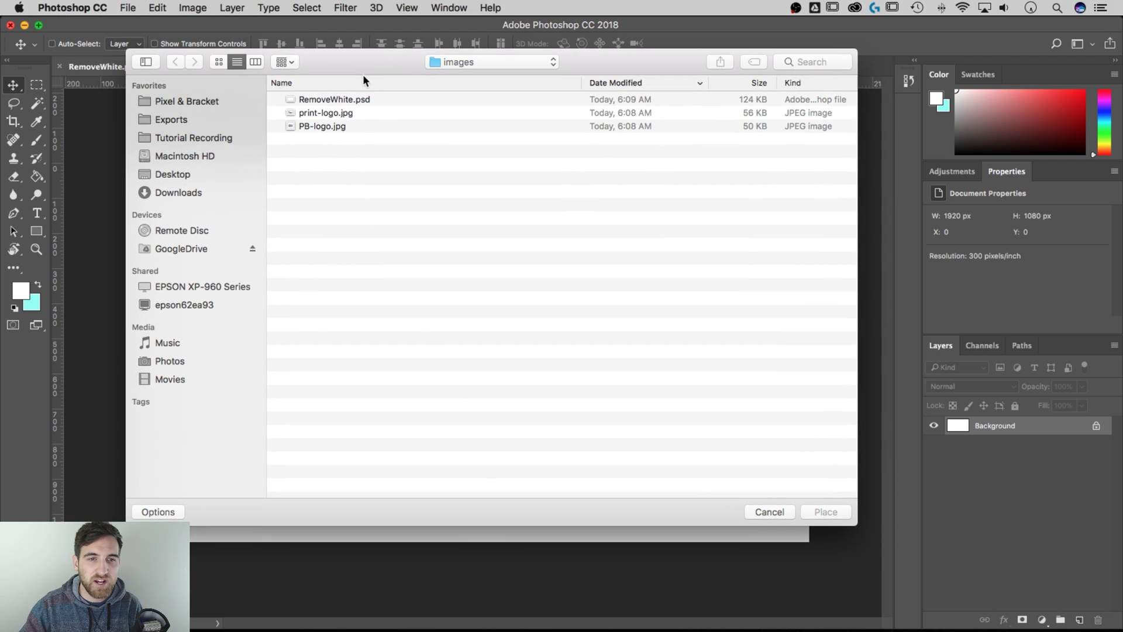
pyautogui.click(325, 126)
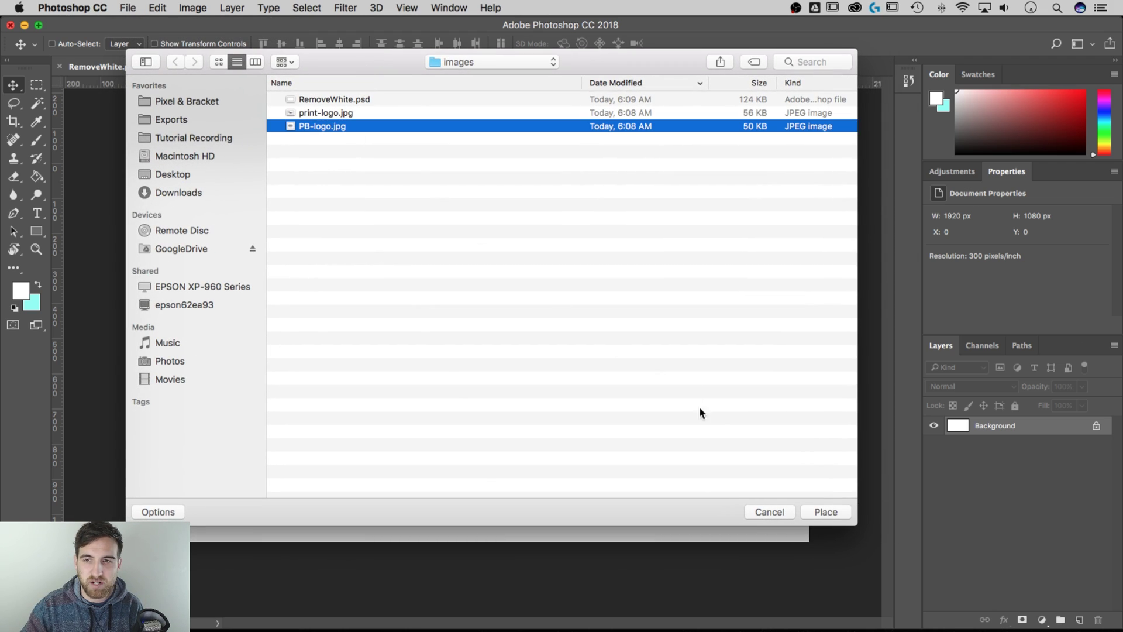
pyautogui.click(826, 511)
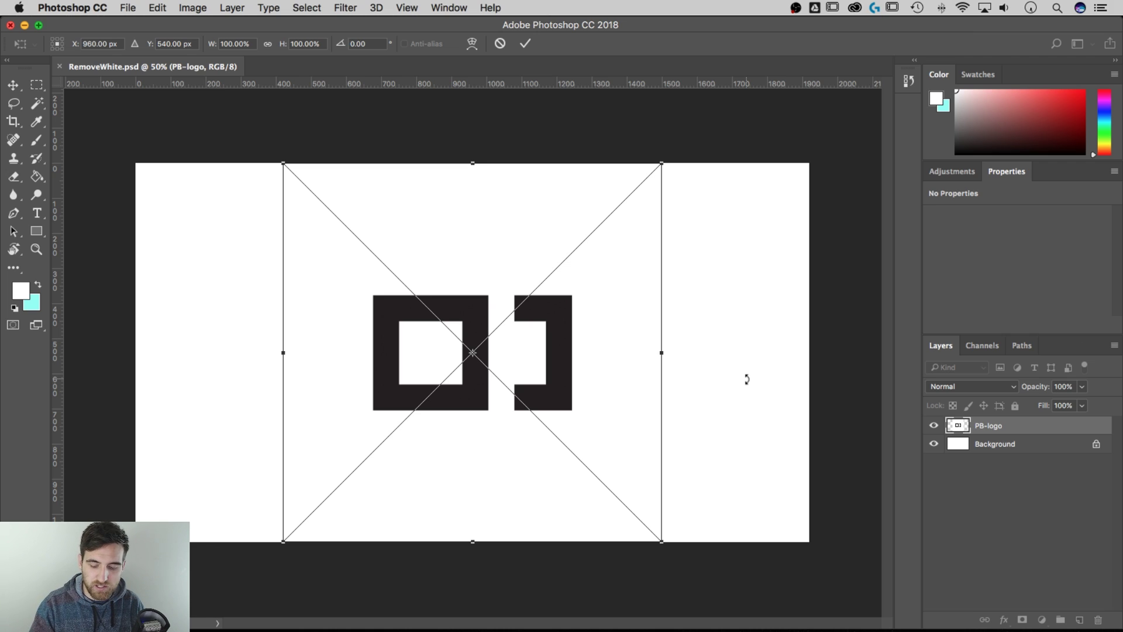
pyautogui.press('Return')
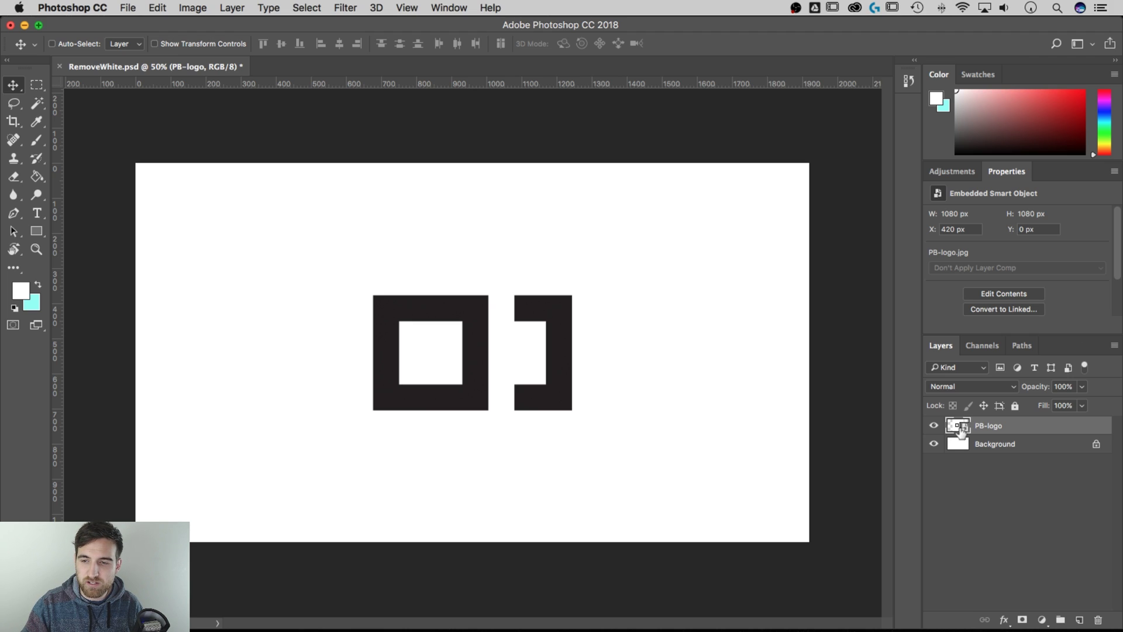
# Step: Unlock the white Background into Layer 0 and delete it, leaving only PB-logo
pyautogui.click(934, 445)
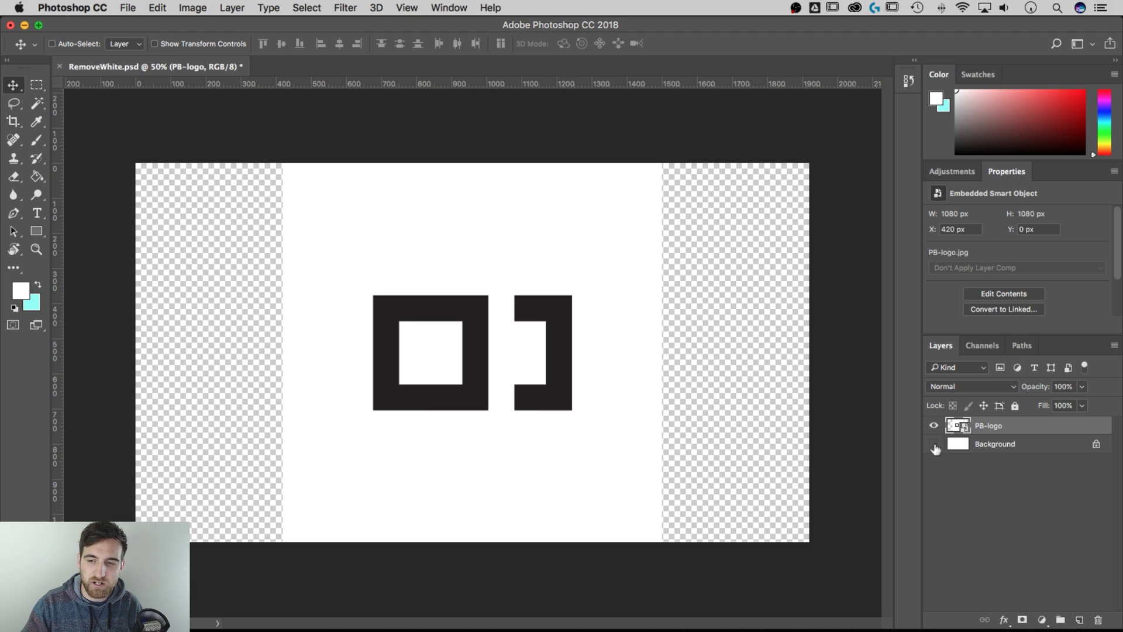
pyautogui.click(934, 444)
pyautogui.click(1096, 444)
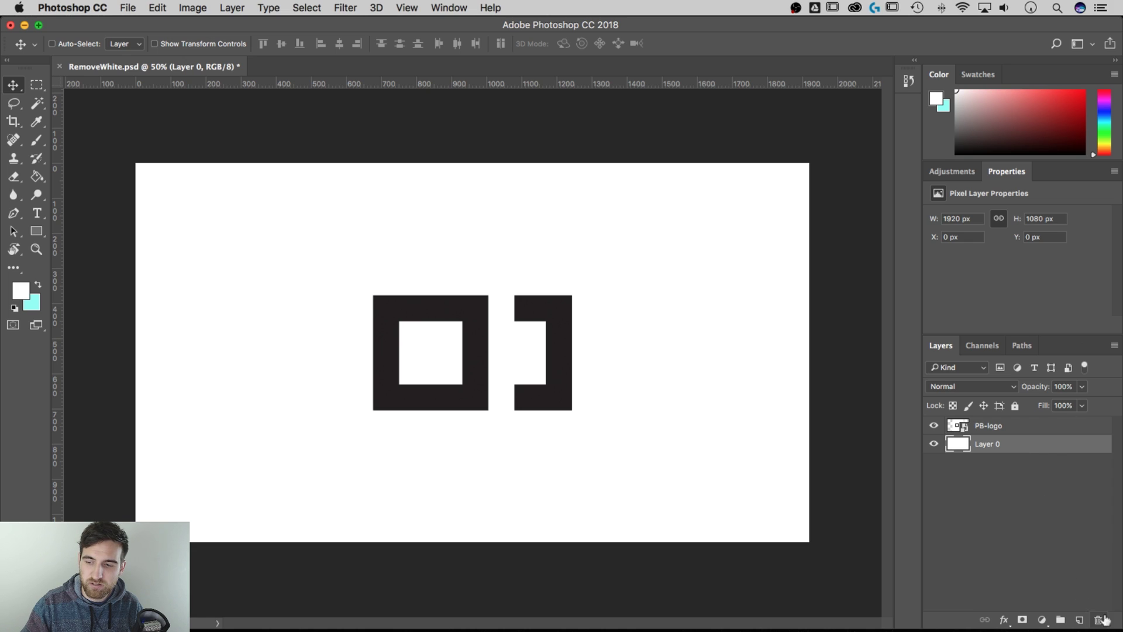
pyautogui.moveTo(1004, 445); pyautogui.dragTo(1094, 617)
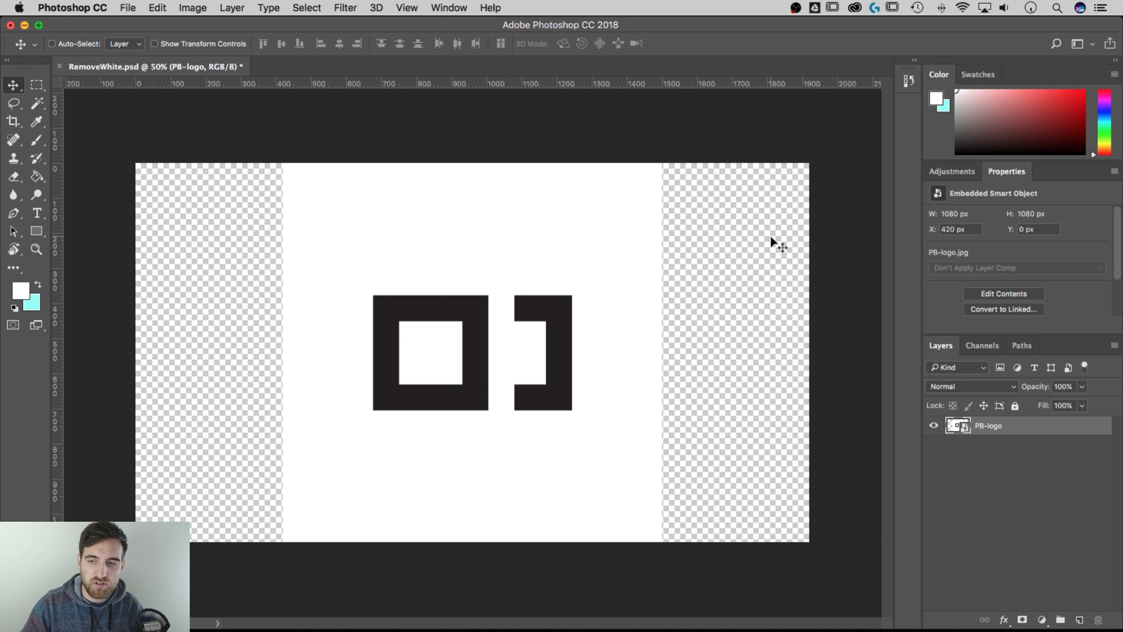
pyautogui.click(15, 178)
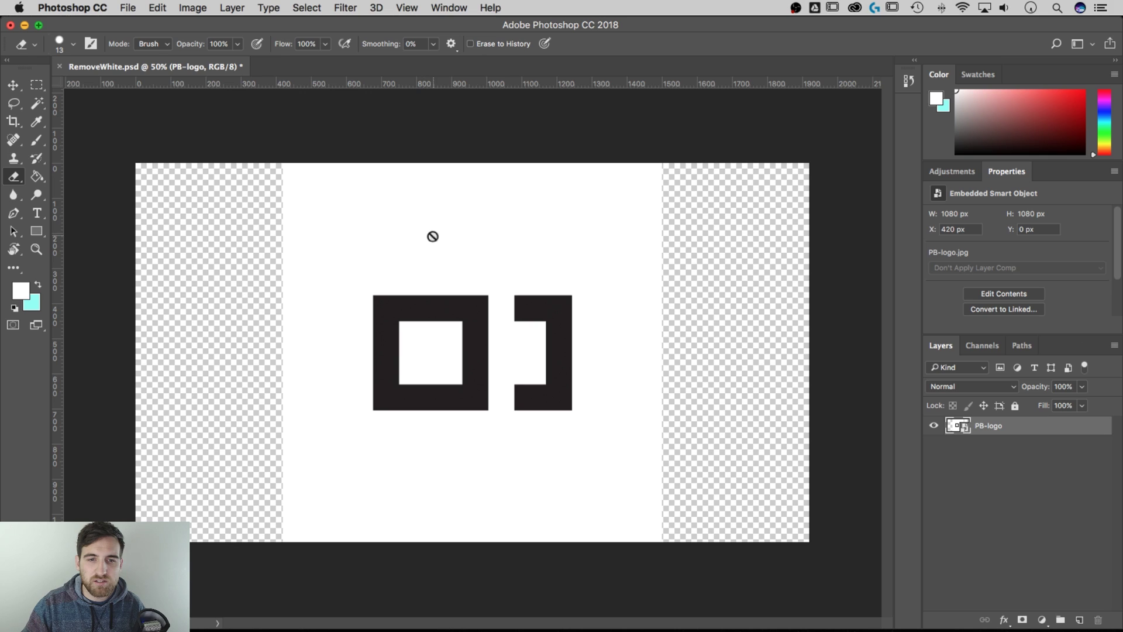
pyautogui.click(450, 225)
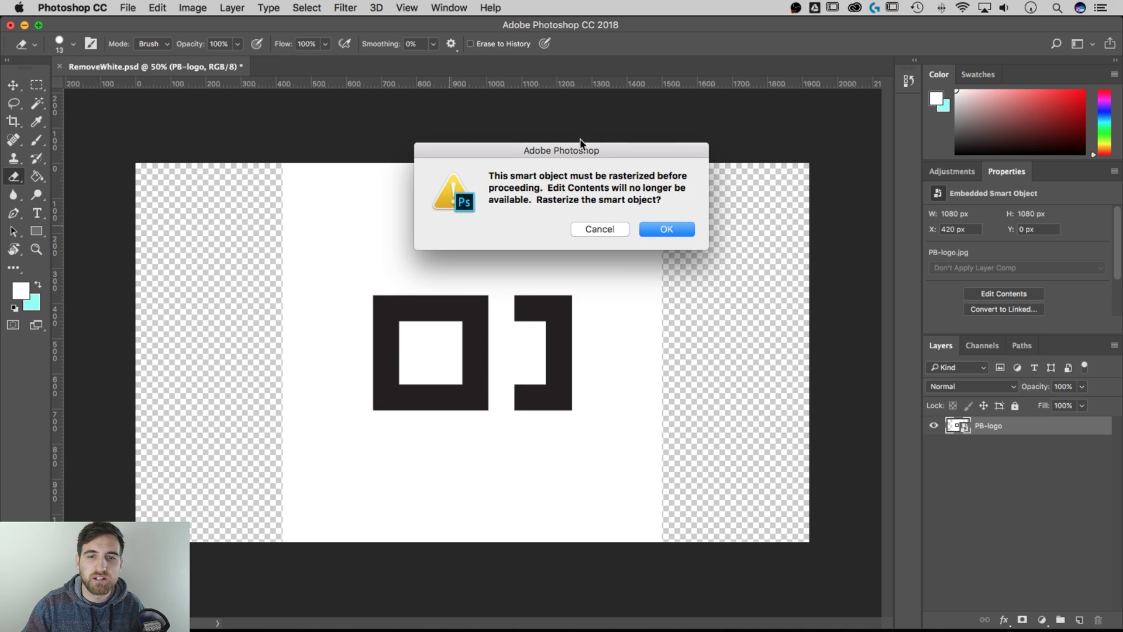
pyautogui.moveTo(604, 146); pyautogui.dragTo(555, 154)
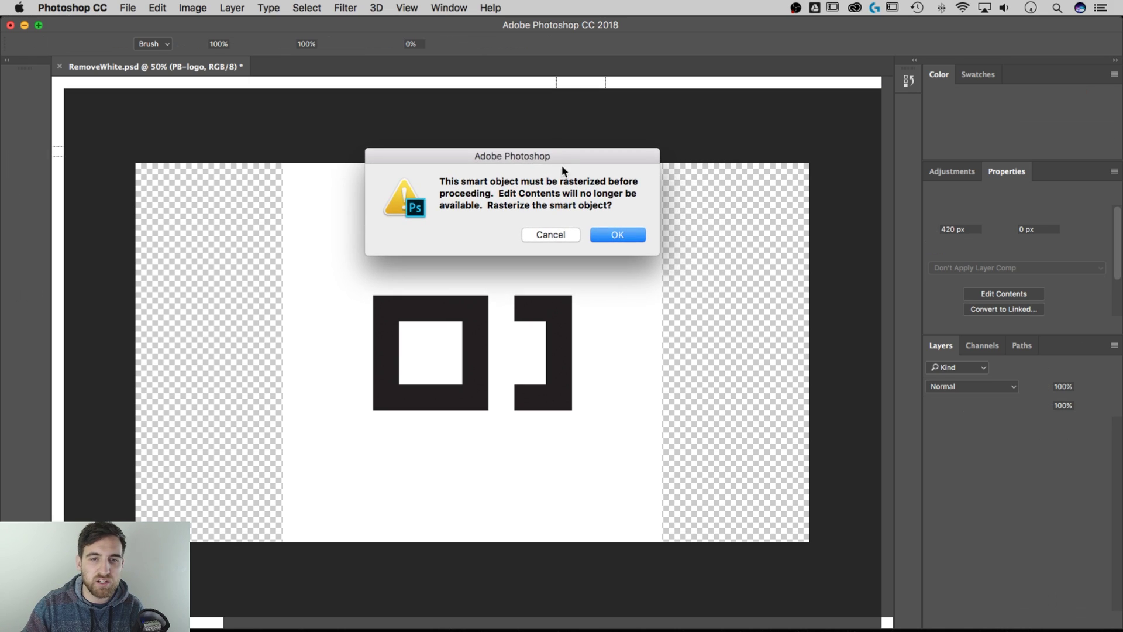
pyautogui.click(558, 236)
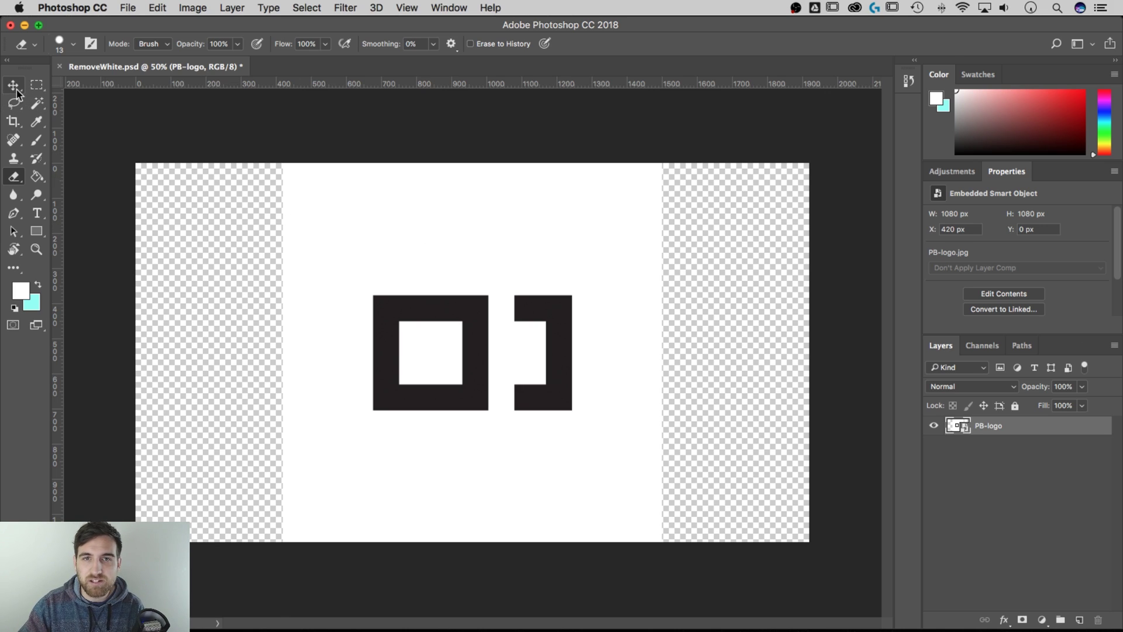
pyautogui.click(16, 88)
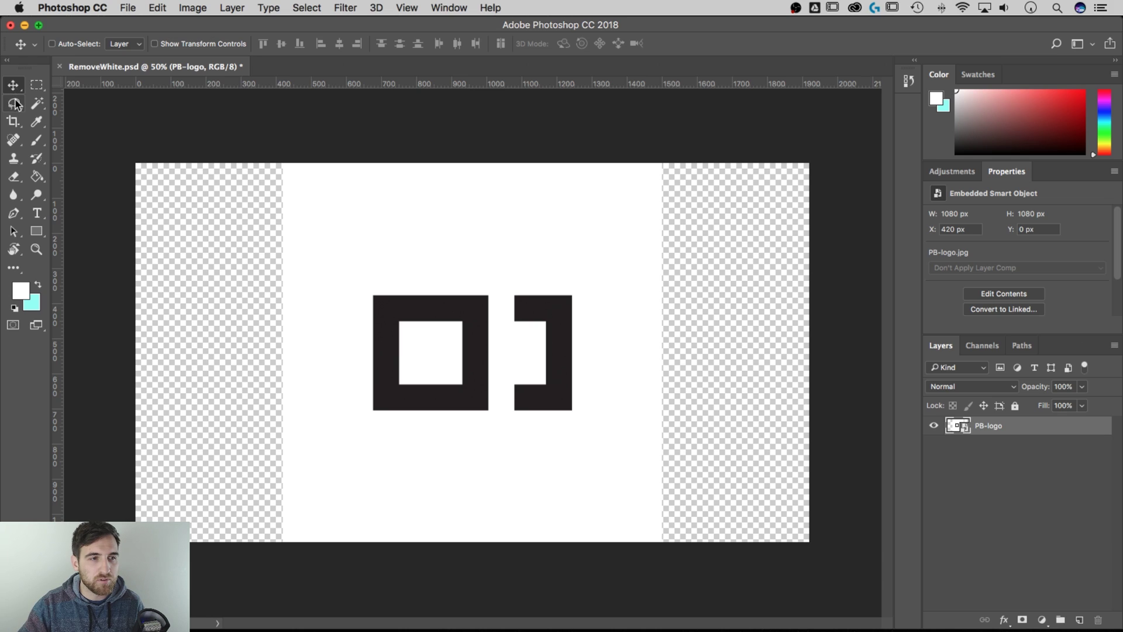
# Step: Magic Wand-select the white areas, Shift-adding the inner squares, and add a layer mask to PB-logo
pyautogui.click(29, 87)
pyautogui.moveTo(37, 103); pyautogui.dragTo(86, 113)
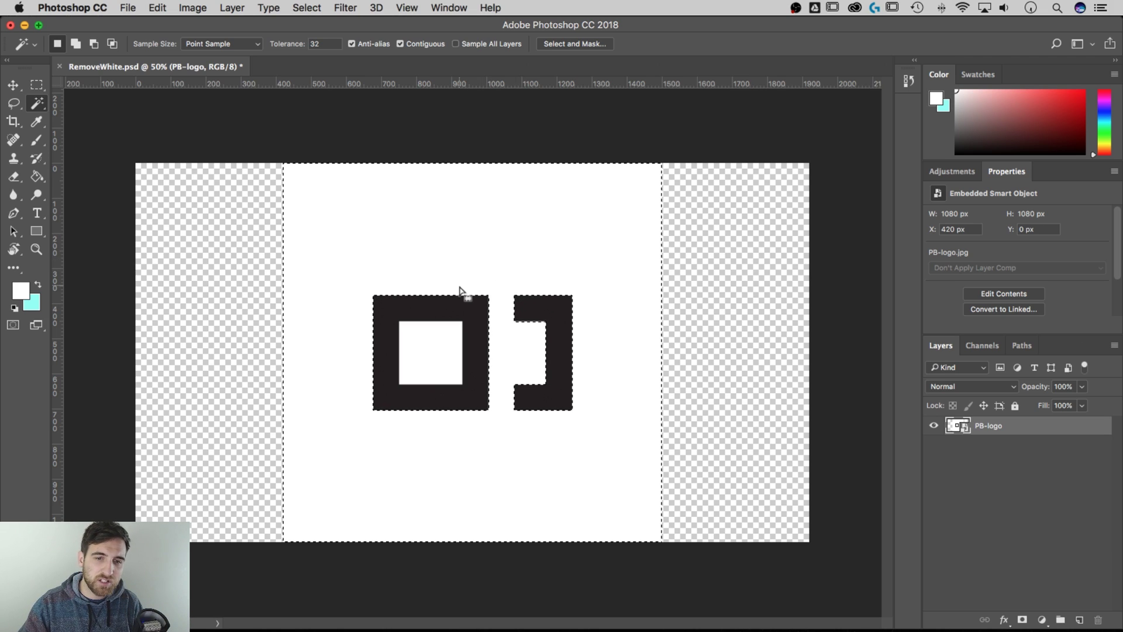
pyautogui.press('shift')
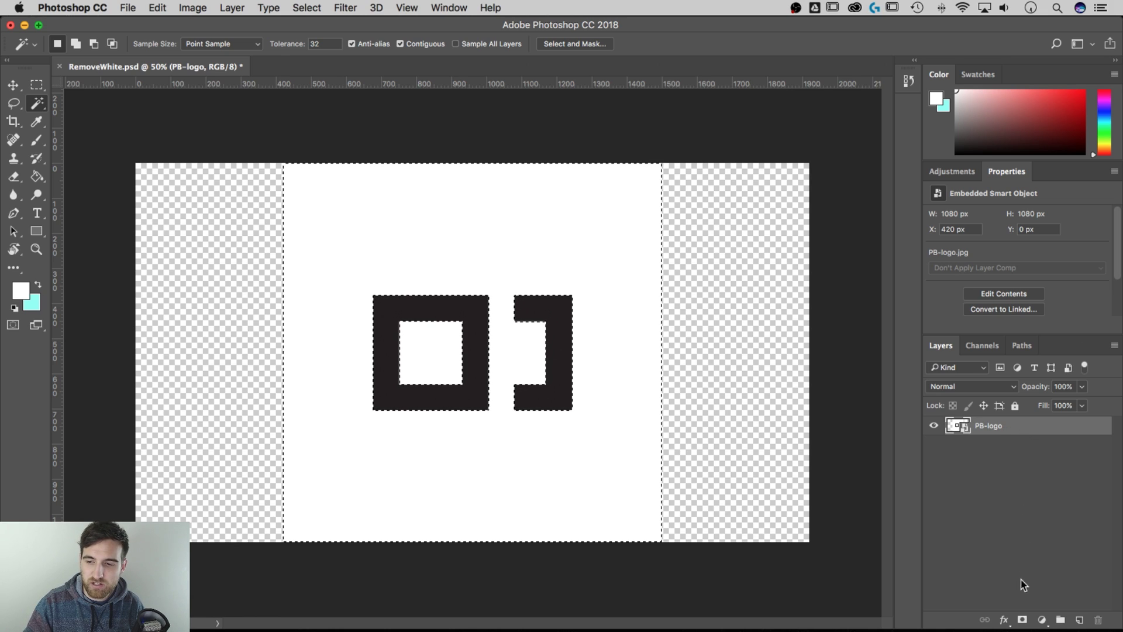
pyautogui.click(1024, 620)
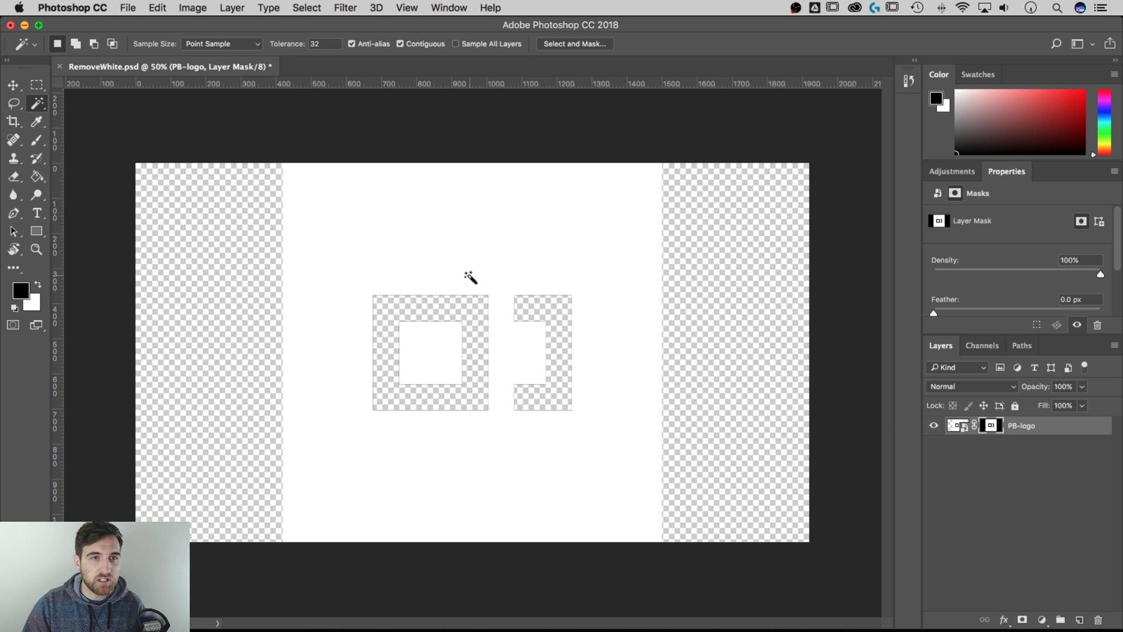
pyautogui.click(193, 7)
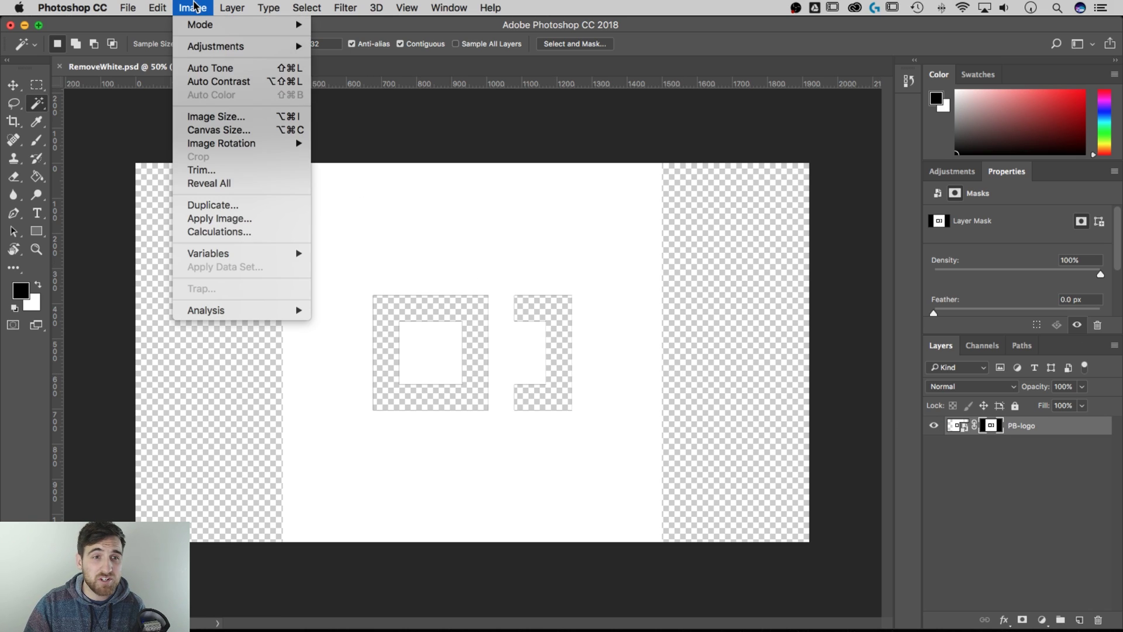
# Step: Invert the PB-logo layer mask with Image > Adjustments > Invert, then target the layer contents
pyautogui.moveTo(197, 48)
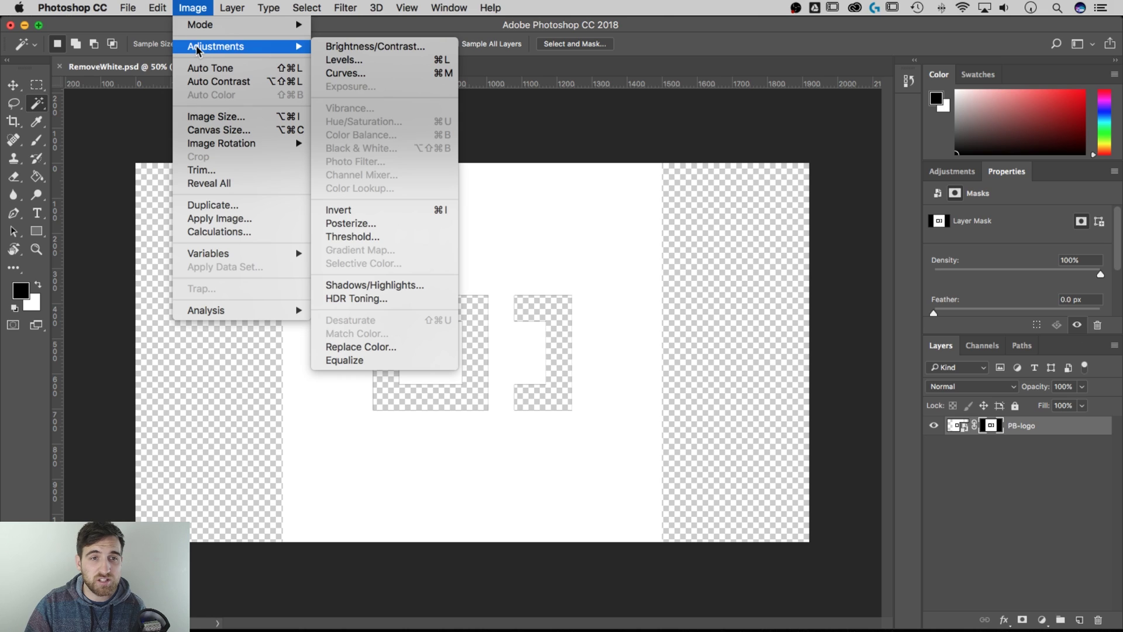
pyautogui.click(374, 211)
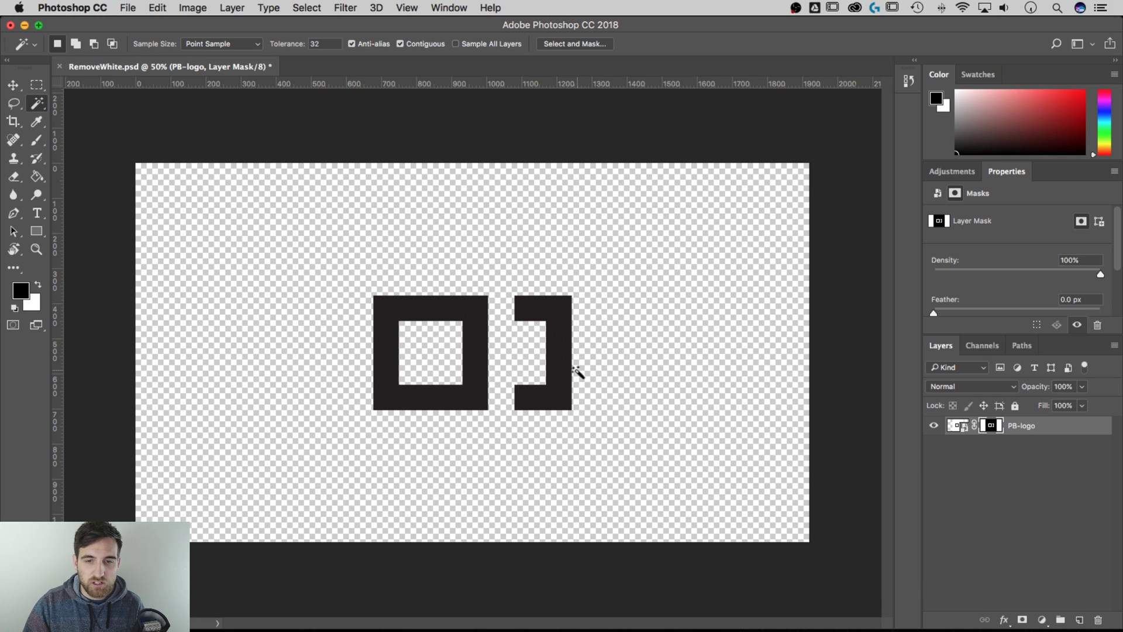
pyautogui.click(13, 85)
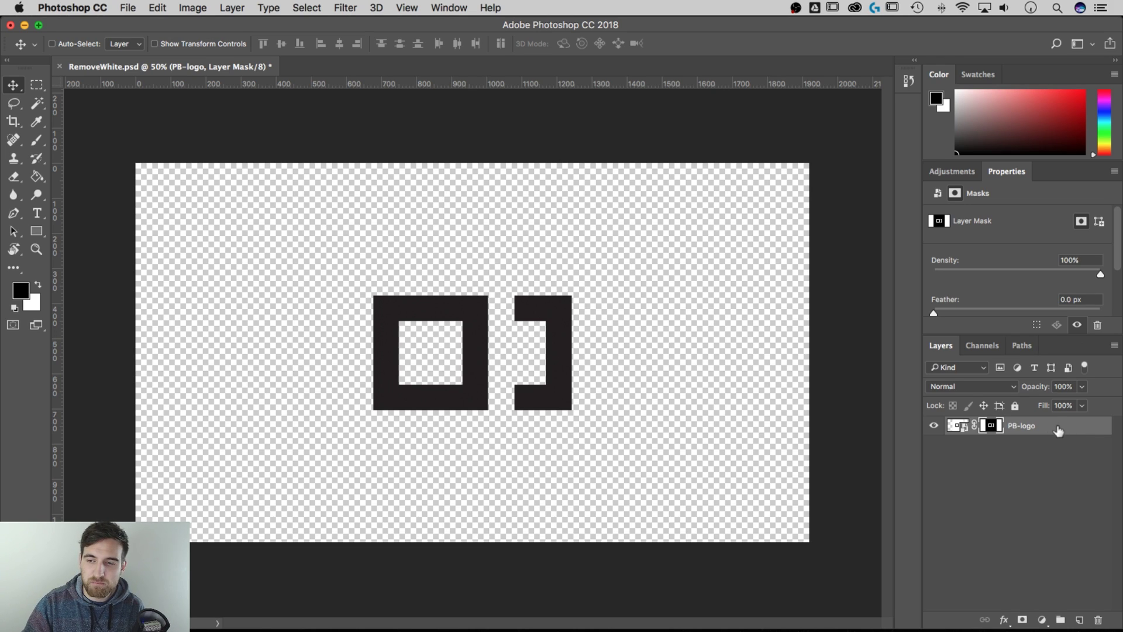
pyautogui.press('super+2')
# Step: Enable a Color Overlay effect in PB-logo's Layer Style settings
pyautogui.doubleClick(1060, 431)
pyautogui.moveTo(615, 140); pyautogui.dragTo(573, 124)
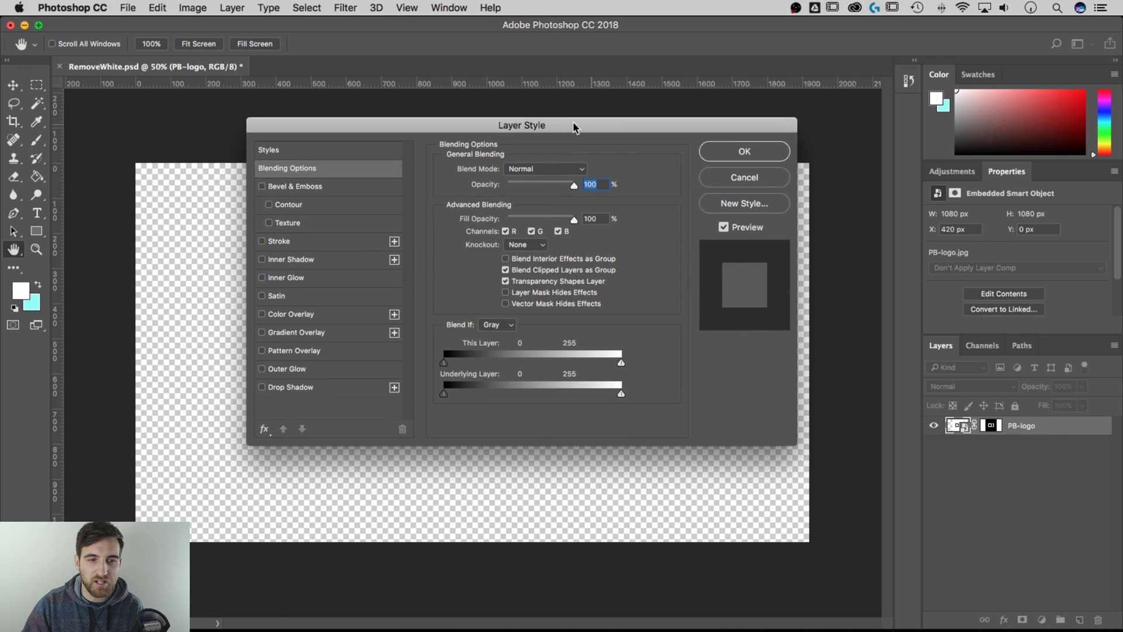
pyautogui.click(276, 317)
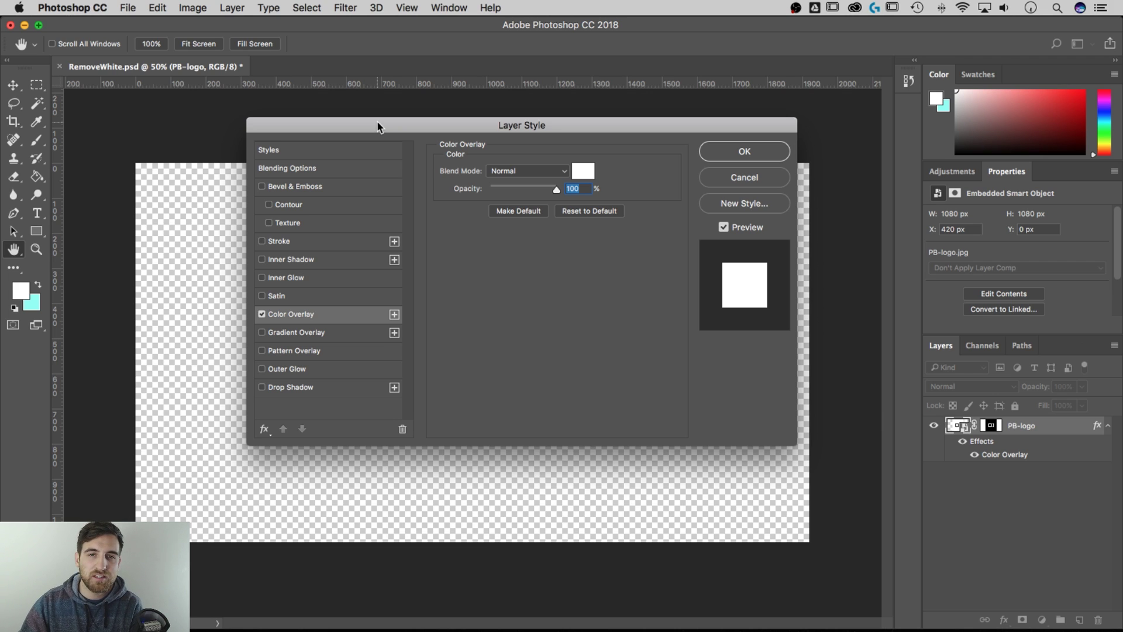
pyautogui.moveTo(385, 125); pyautogui.dragTo(672, 140)
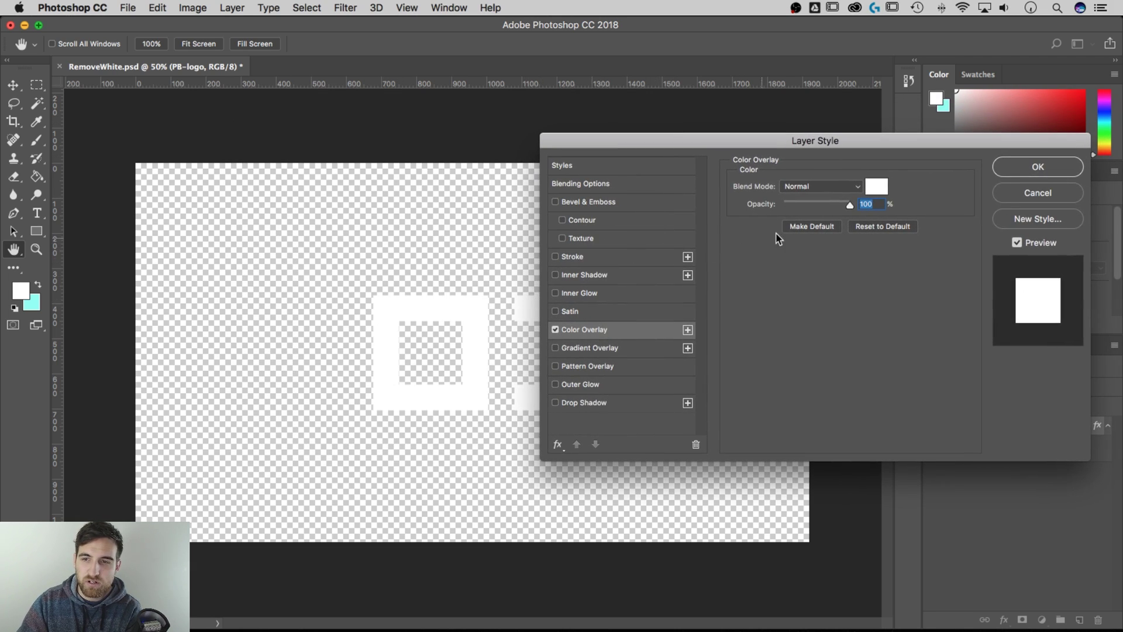
# Step: Set the overlay colour to a muted blue (#2244c1) and apply the style
pyautogui.click(877, 187)
pyautogui.moveTo(730, 105); pyautogui.dragTo(672, 296)
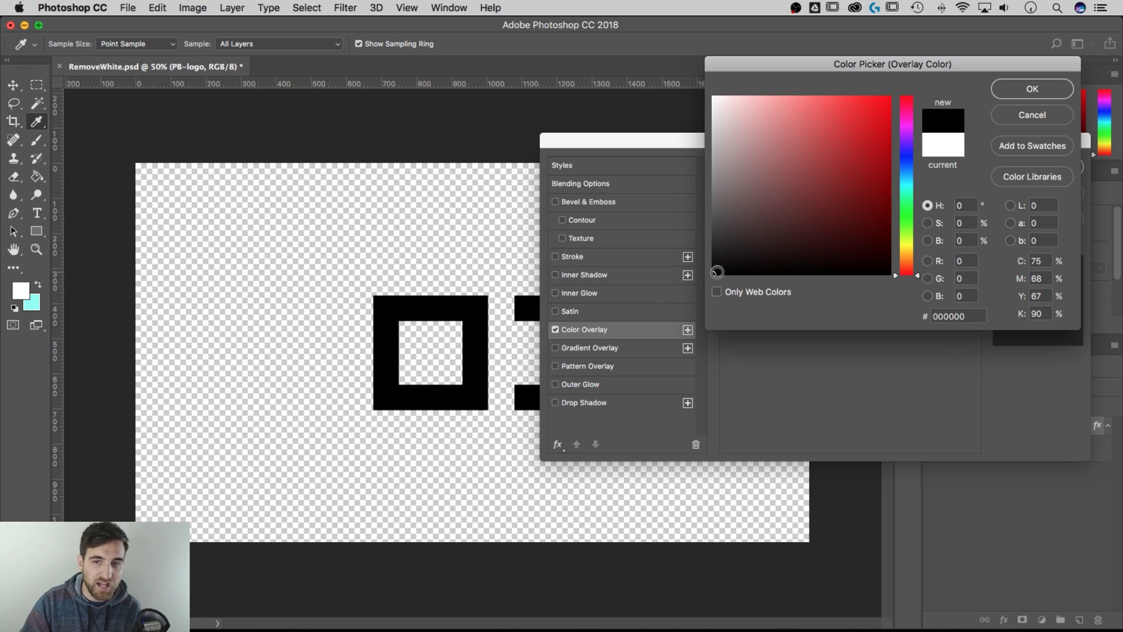
pyautogui.moveTo(722, 265); pyautogui.dragTo(712, 96)
pyautogui.click(891, 96)
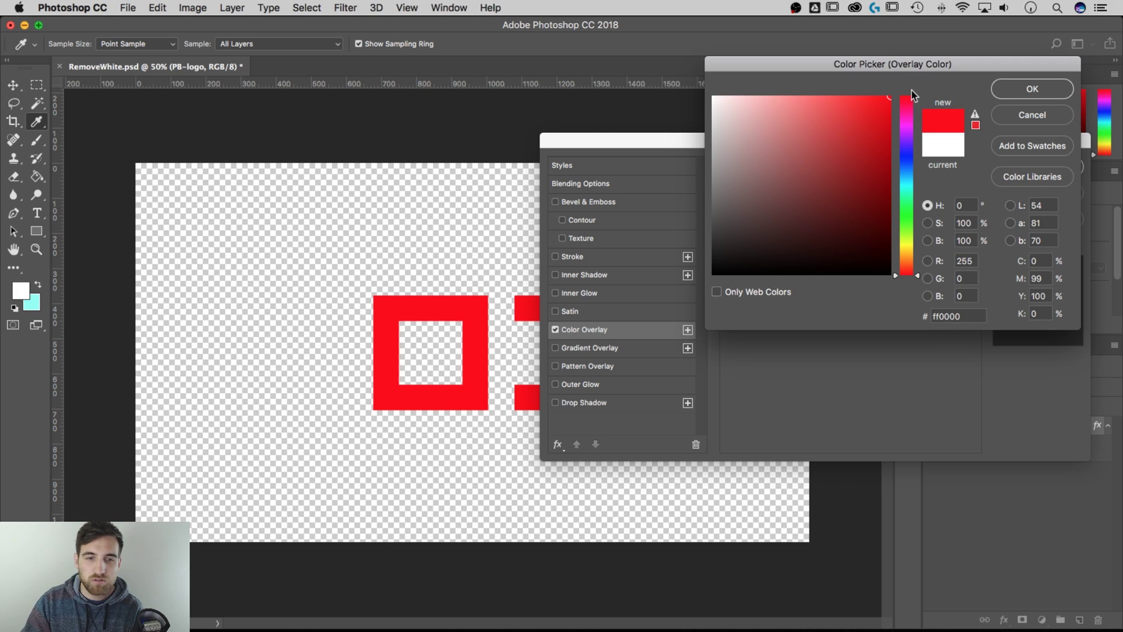
pyautogui.click(905, 154)
pyautogui.moveTo(872, 164); pyautogui.dragTo(860, 138)
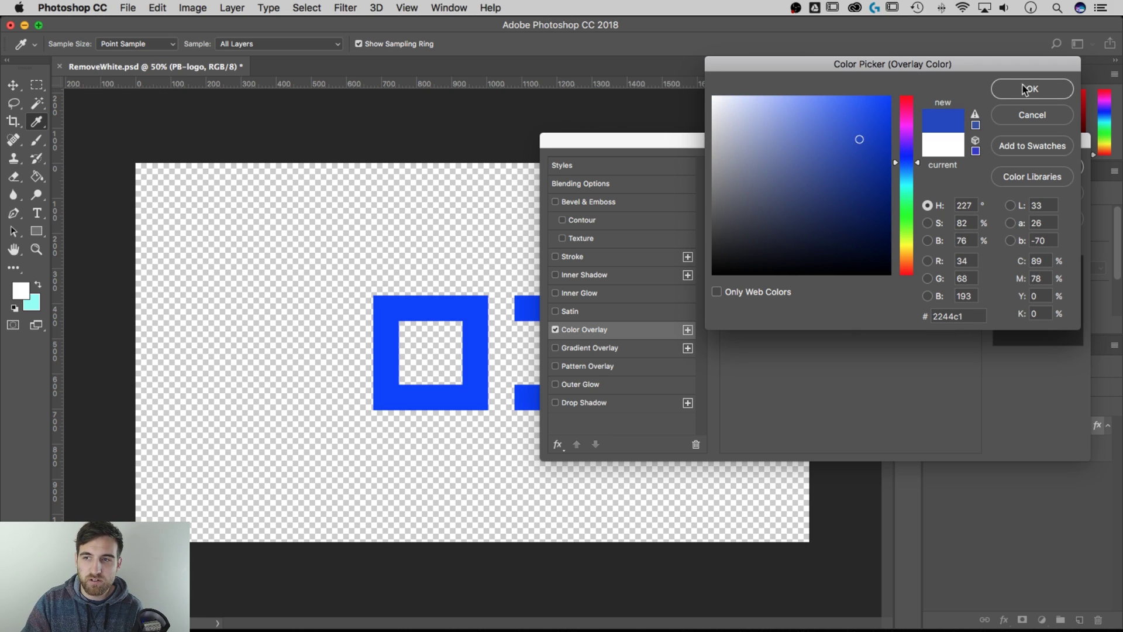
pyautogui.click(1033, 88)
pyautogui.click(1039, 167)
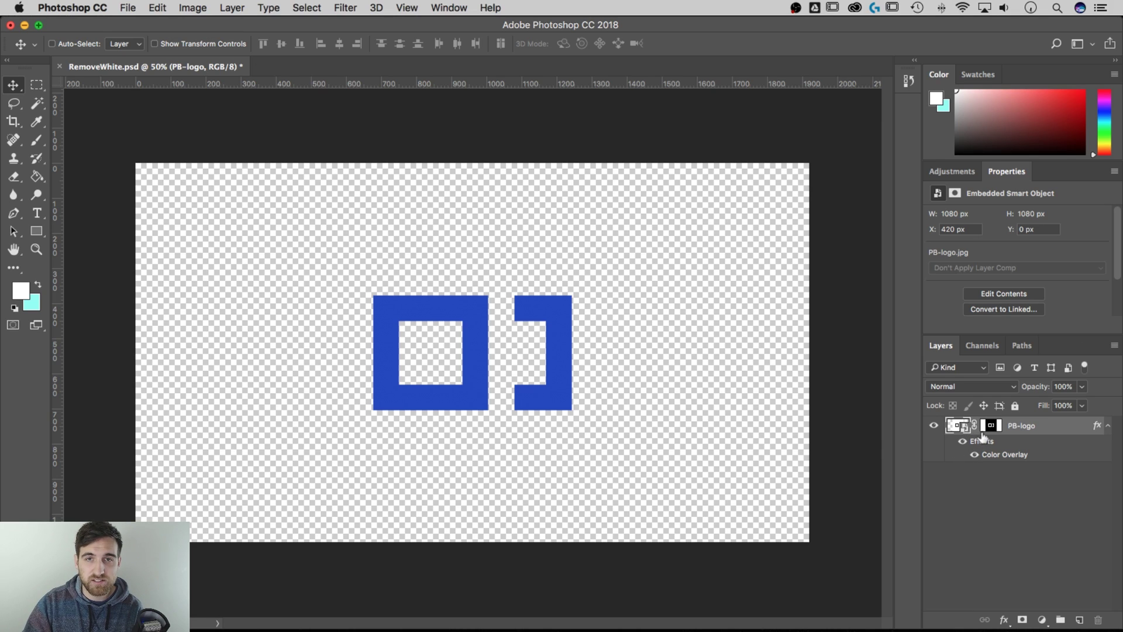
# Step: Turn off the Color Overlay and disable the PB-logo mask to compare, targeting the image
pyautogui.click(975, 456)
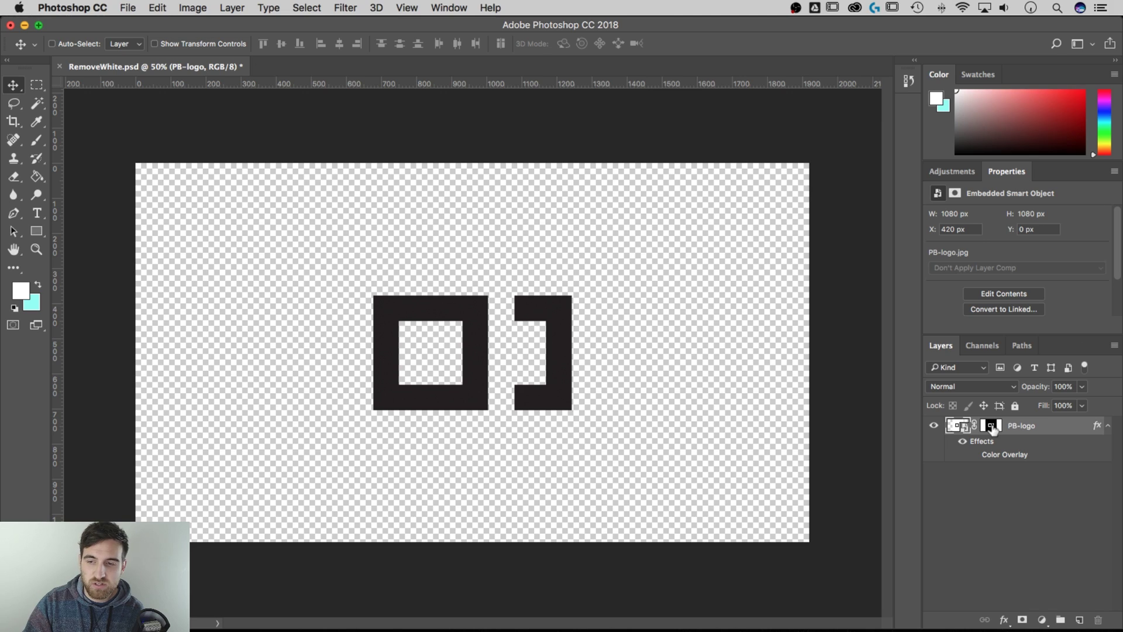
pyautogui.keyDown('shift'); pyautogui.click(993, 429); pyautogui.keyUp('shift')
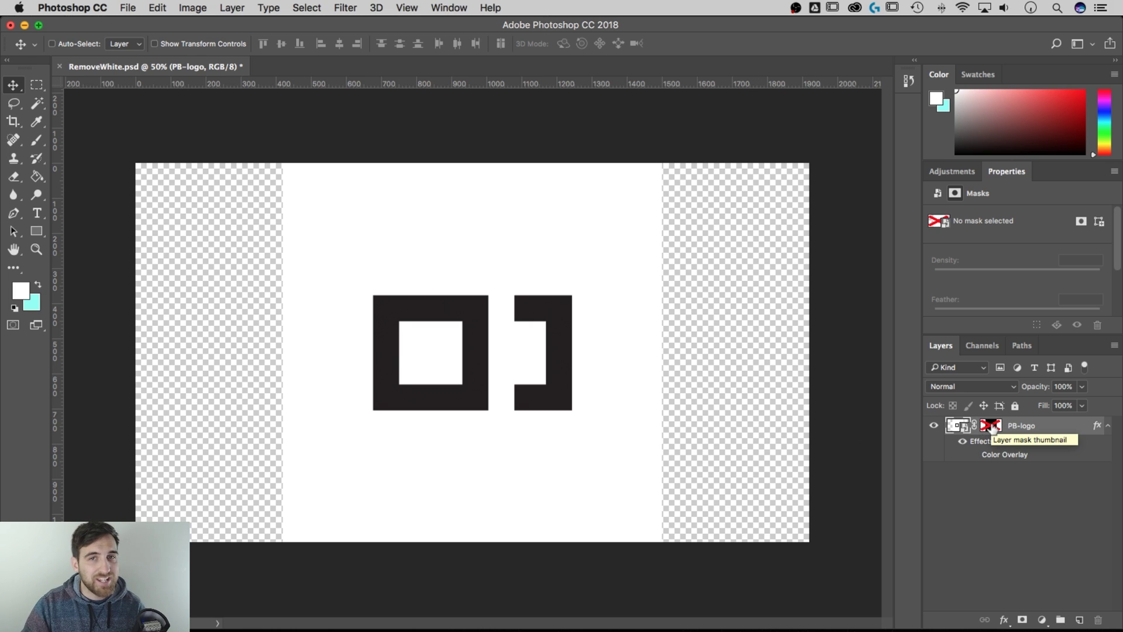
pyautogui.click(958, 425)
# Step: Free-transform the PB-logo layer, shrinking it then enlarging it to 1235 px
pyautogui.press('super+t')
pyautogui.moveTo(662, 163); pyautogui.dragTo(545, 279)
pyautogui.press('Return')
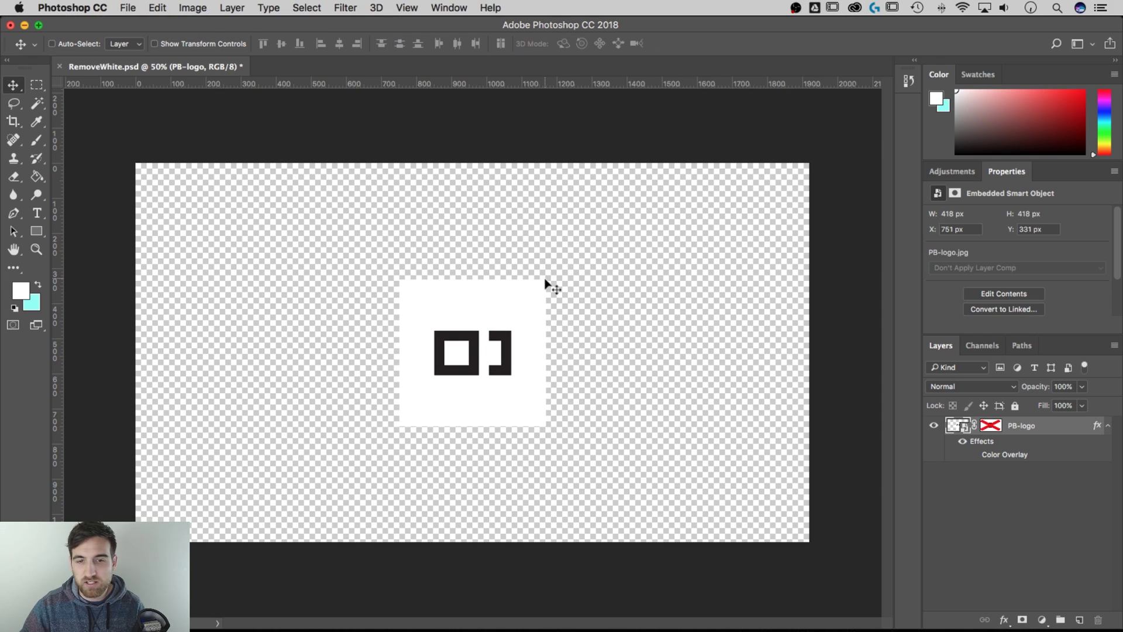
pyautogui.press('super+t')
pyautogui.moveTo(544, 280); pyautogui.dragTo(688, 137)
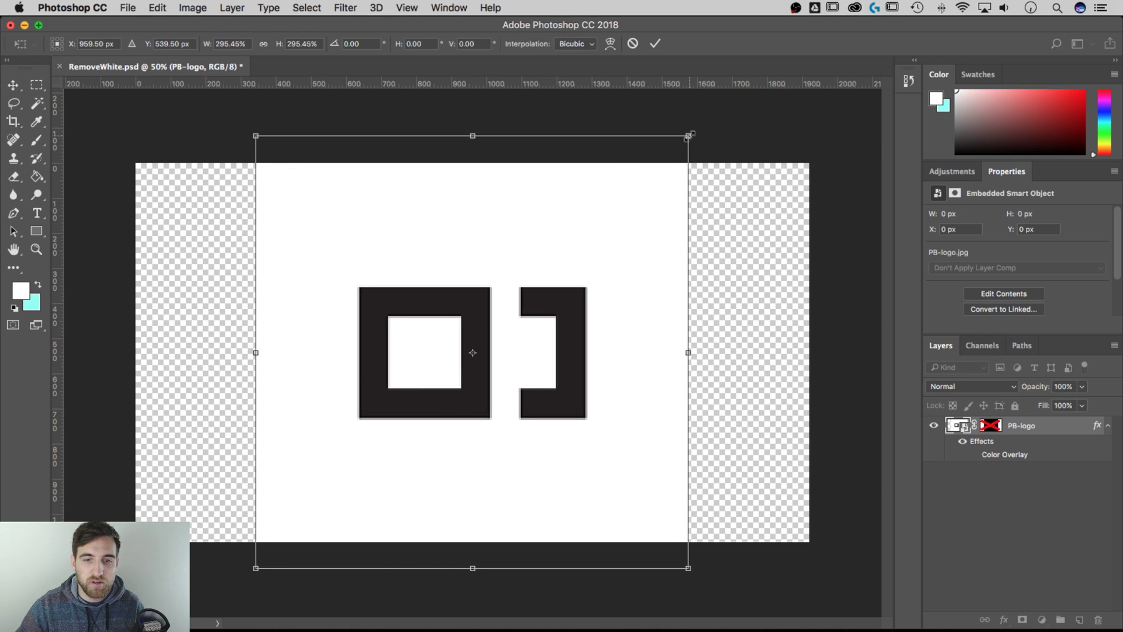
pyautogui.press('Return')
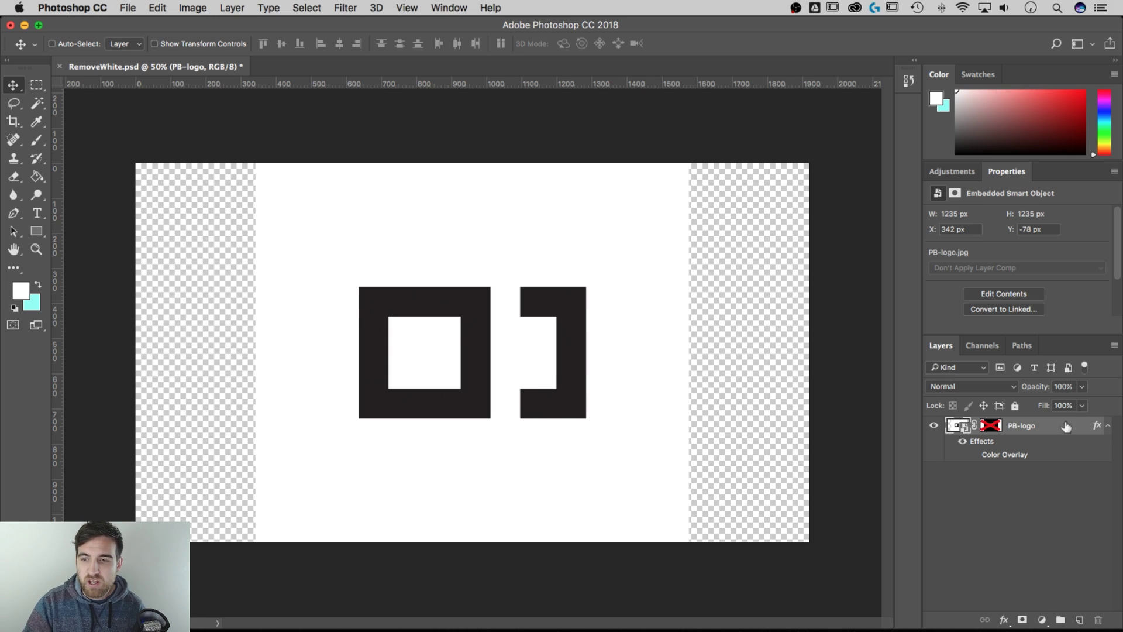
# Step: Re-enable the PB-logo layer mask and bring up the New Document dialog
pyautogui.keyDown('shift'); pyautogui.click(997, 427); pyautogui.keyUp('shift')
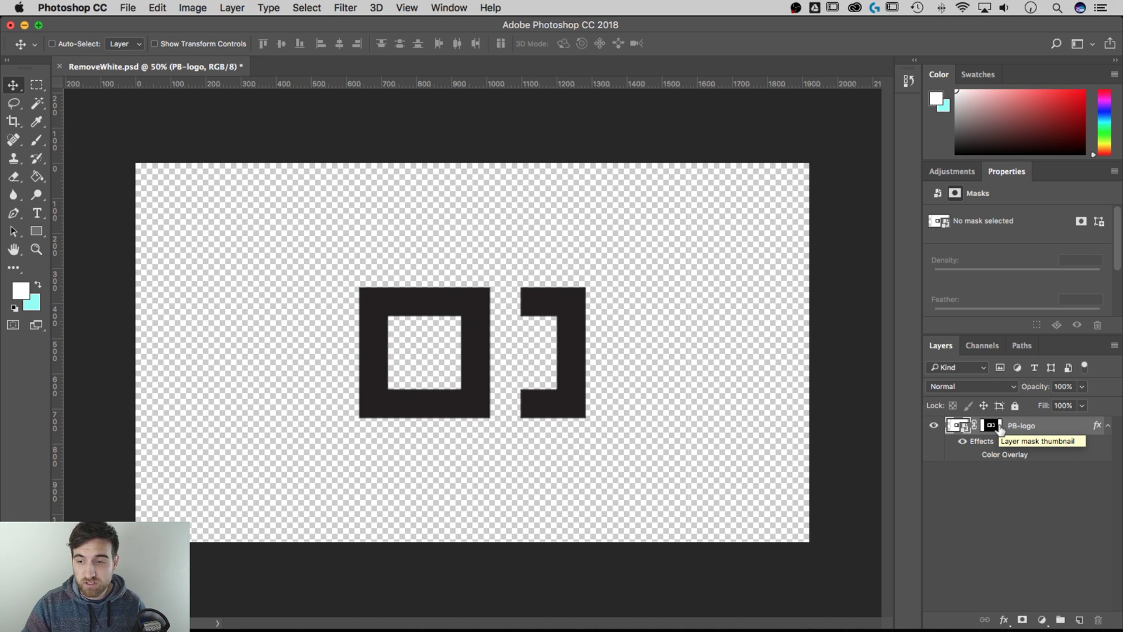
pyautogui.click(1052, 431)
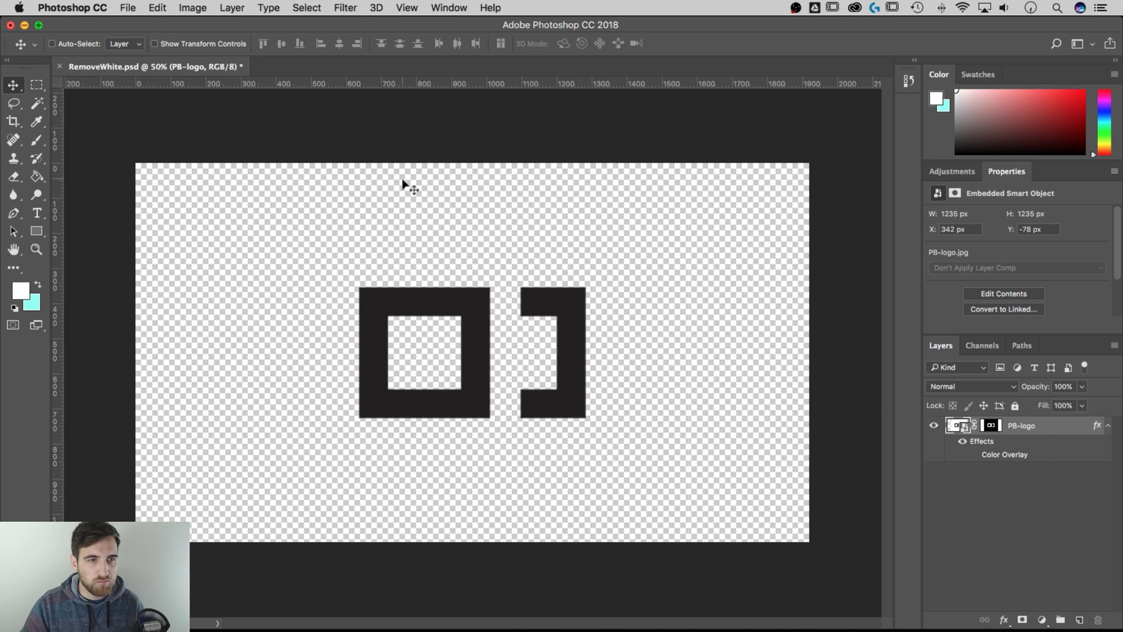
pyautogui.click(128, 9)
pyautogui.click(142, 25)
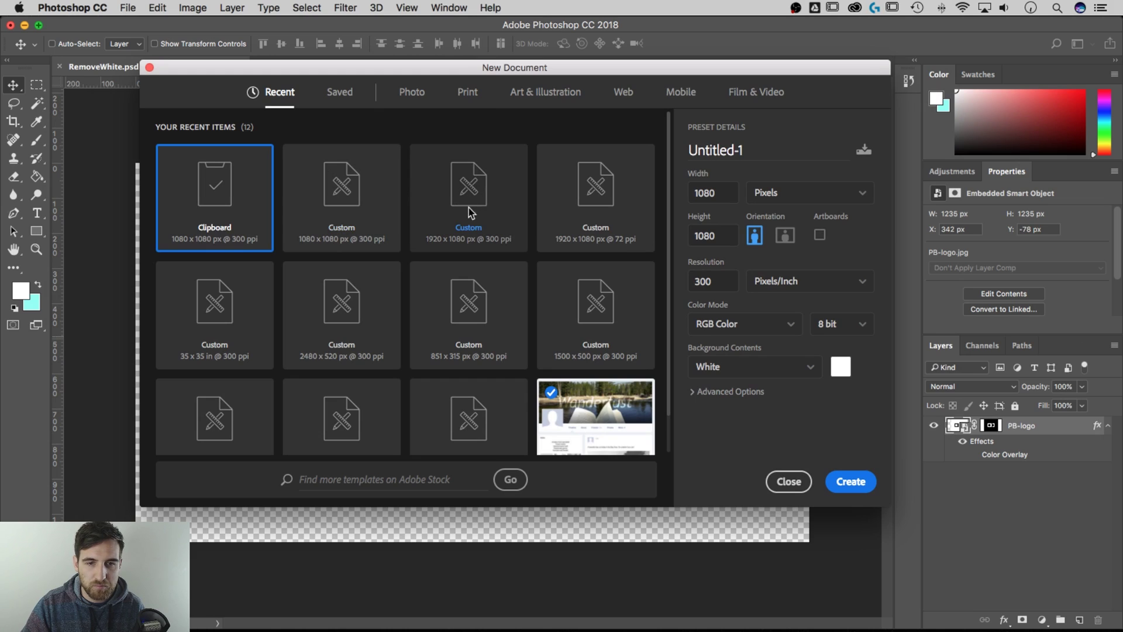
# Step: Create a blank 1920×1080 px, 300 ppi Untitled-1 document from the Custom preset
pyautogui.click(452, 221)
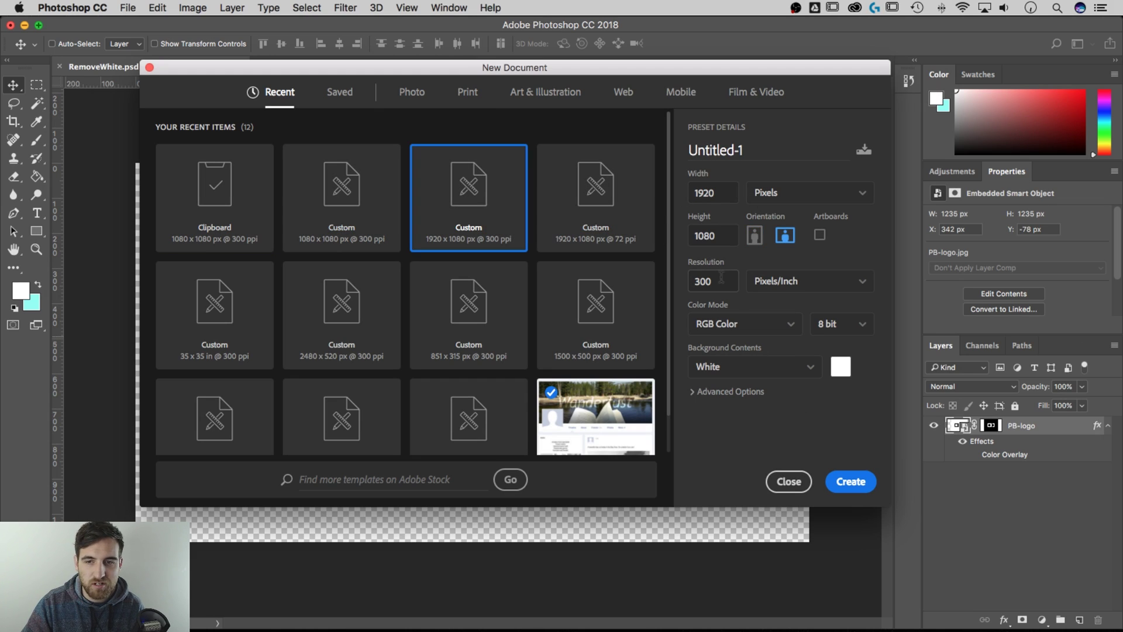
pyautogui.click(851, 482)
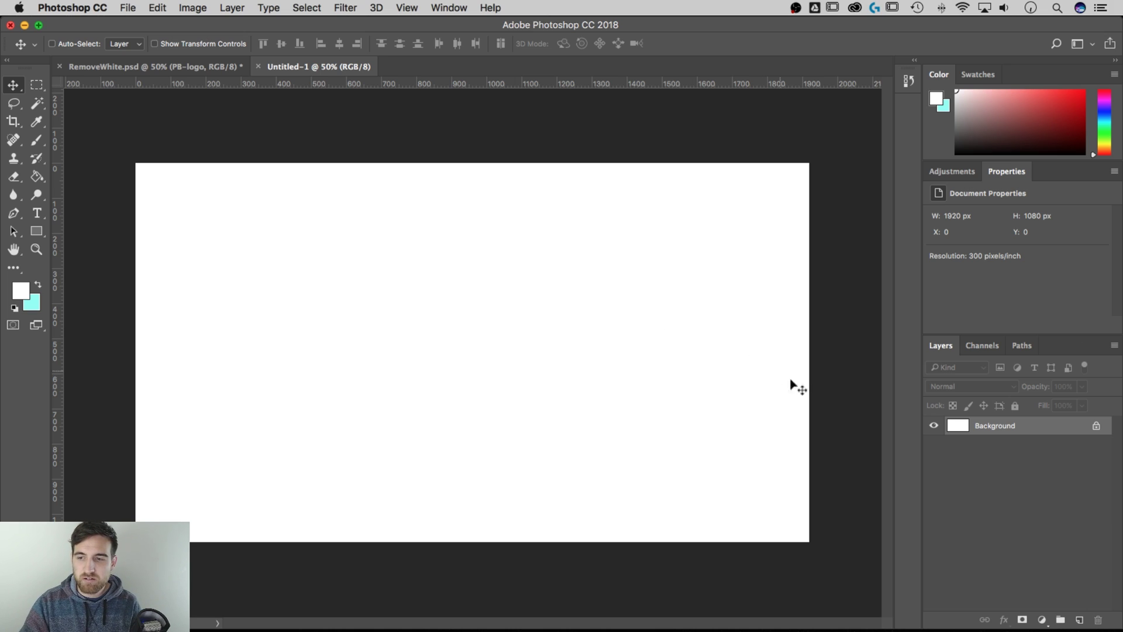
pyautogui.click(128, 8)
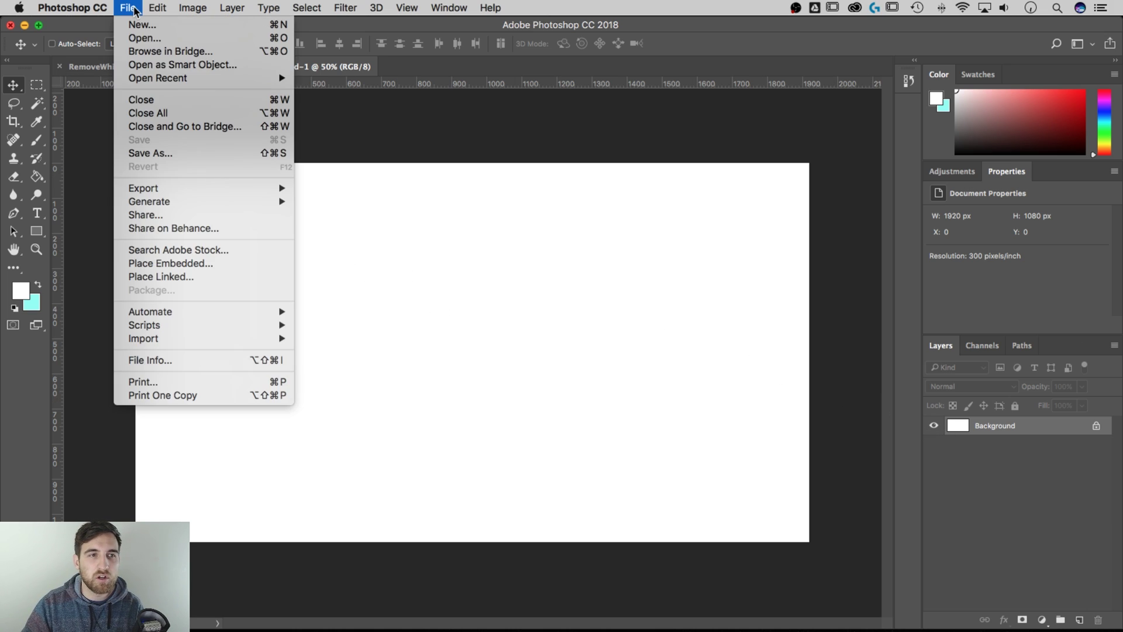
# Step: Place print-logo.jpg embedded into Untitled-1 and commit it as a new layer
pyautogui.click(170, 263)
pyautogui.click(338, 112)
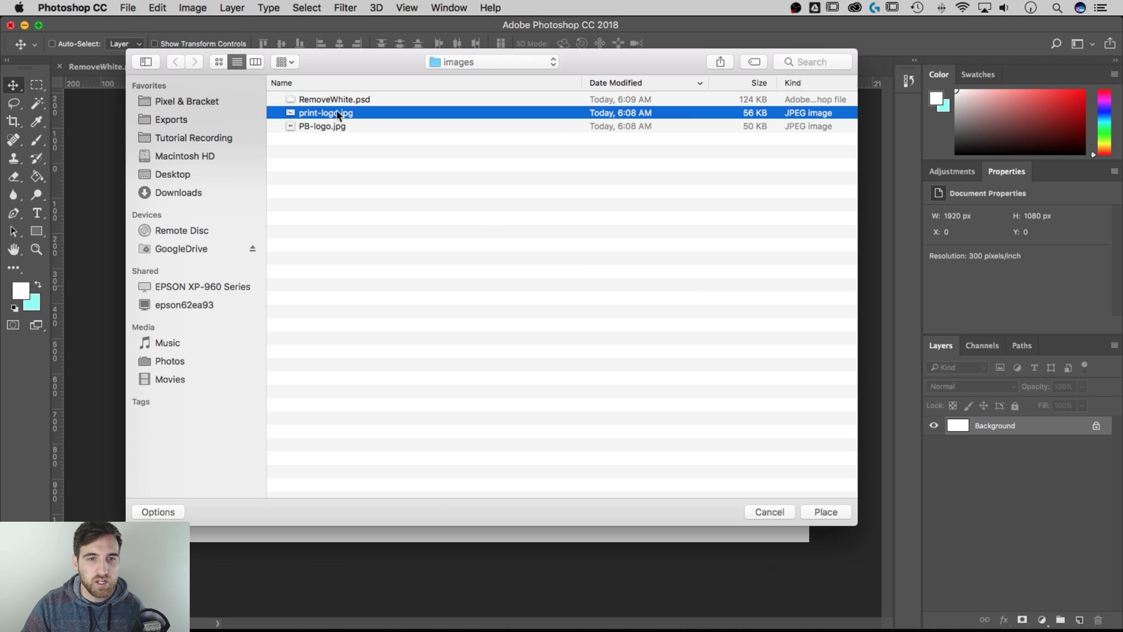
pyautogui.click(827, 512)
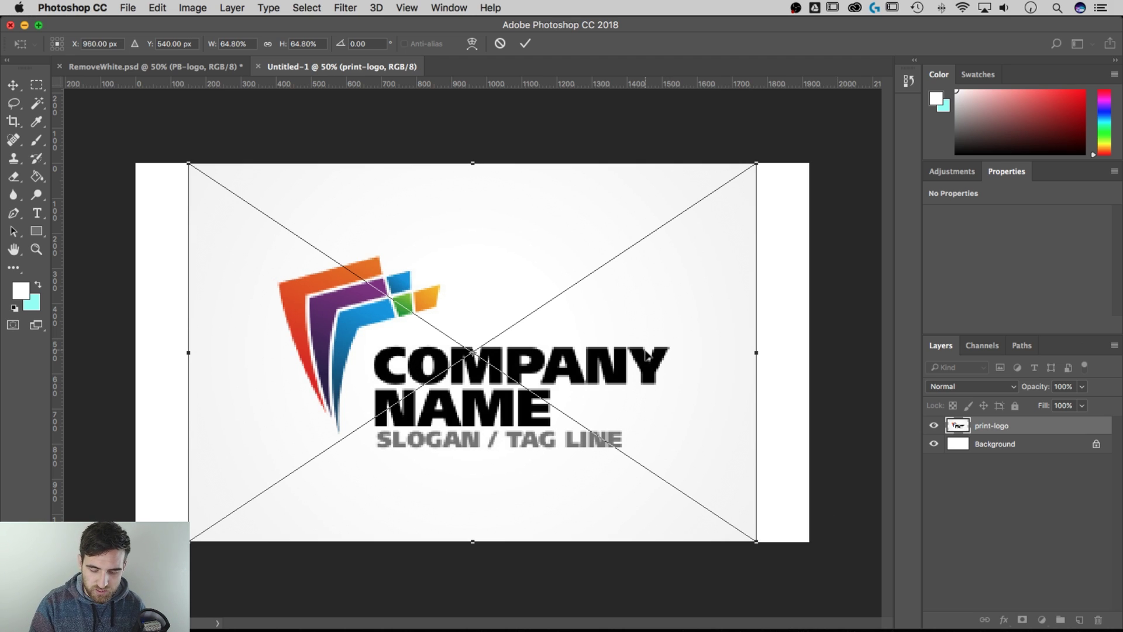
pyautogui.press('Return')
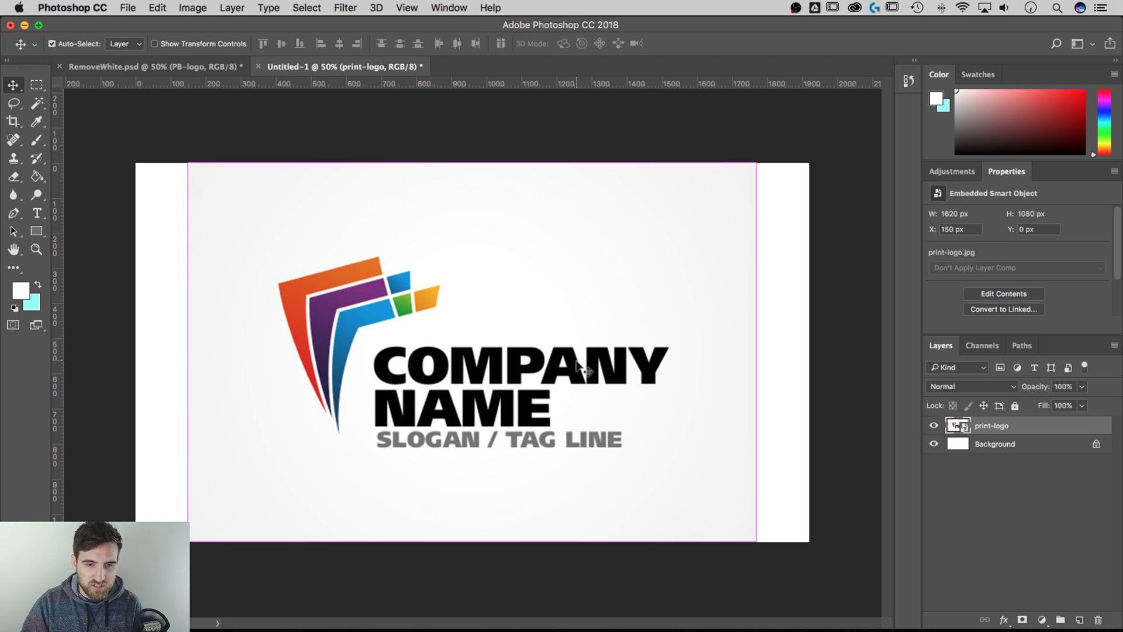
# Step: Zoom in to inspect the logo's coloured squares, then zoom back out to the whole canvas
pyautogui.press('super+equal')
pyautogui.press('super+equal')
pyautogui.press('super+equal')
pyautogui.moveTo(417, 226); pyautogui.dragTo(777, 389)
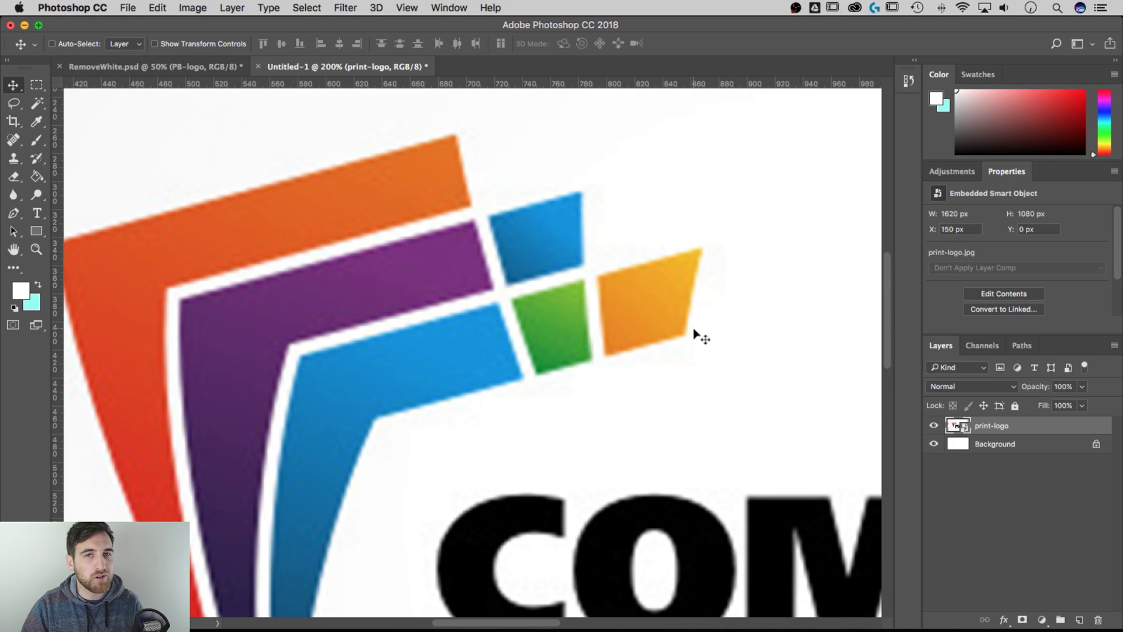
pyautogui.press('super+minus')
pyautogui.press('super+minus')
pyautogui.moveTo(714, 349); pyautogui.dragTo(617, 302)
pyautogui.press('super+minus')
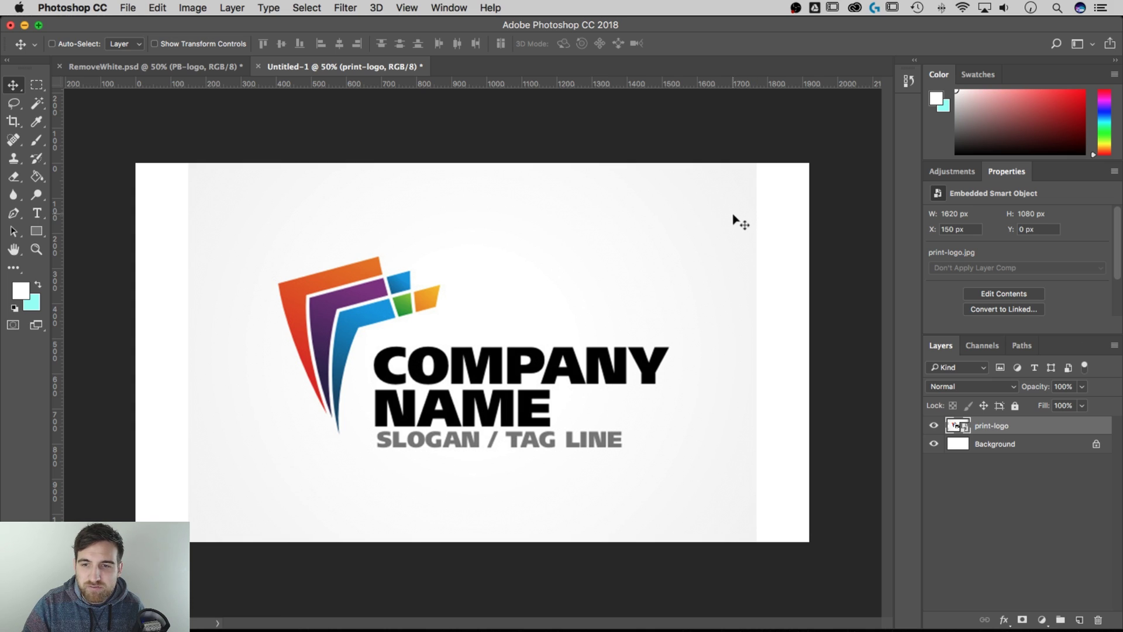
# Step: Unlock the white Background into Layer 0 and delete it, leaving print-logo as the only layer
pyautogui.click(998, 446)
pyautogui.click(934, 443)
pyautogui.click(1096, 444)
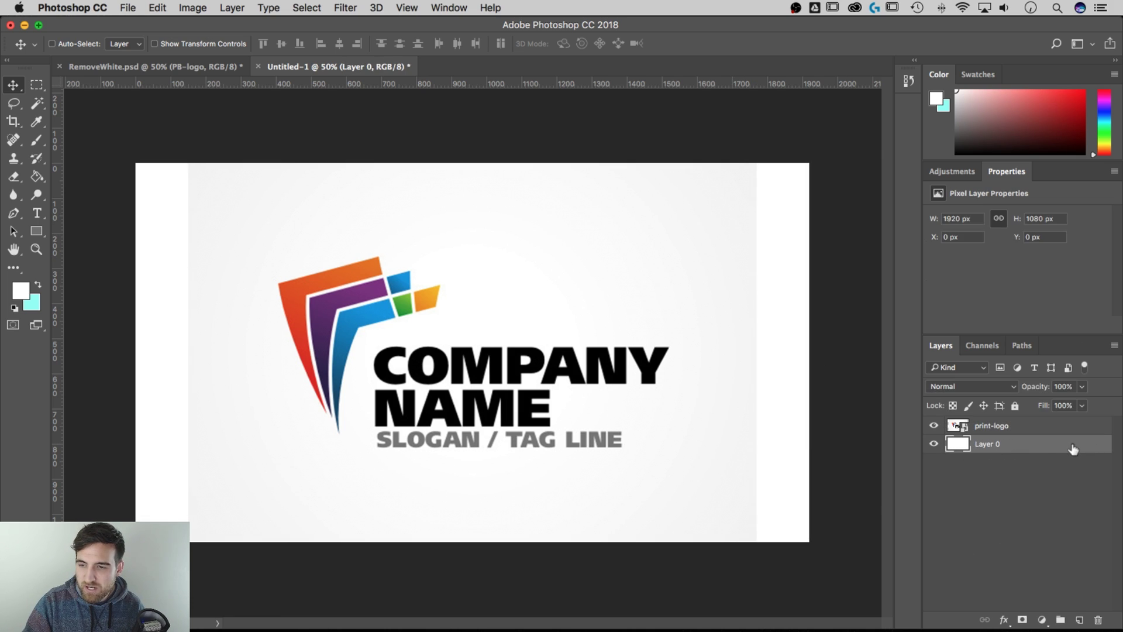
pyautogui.press('Delete')
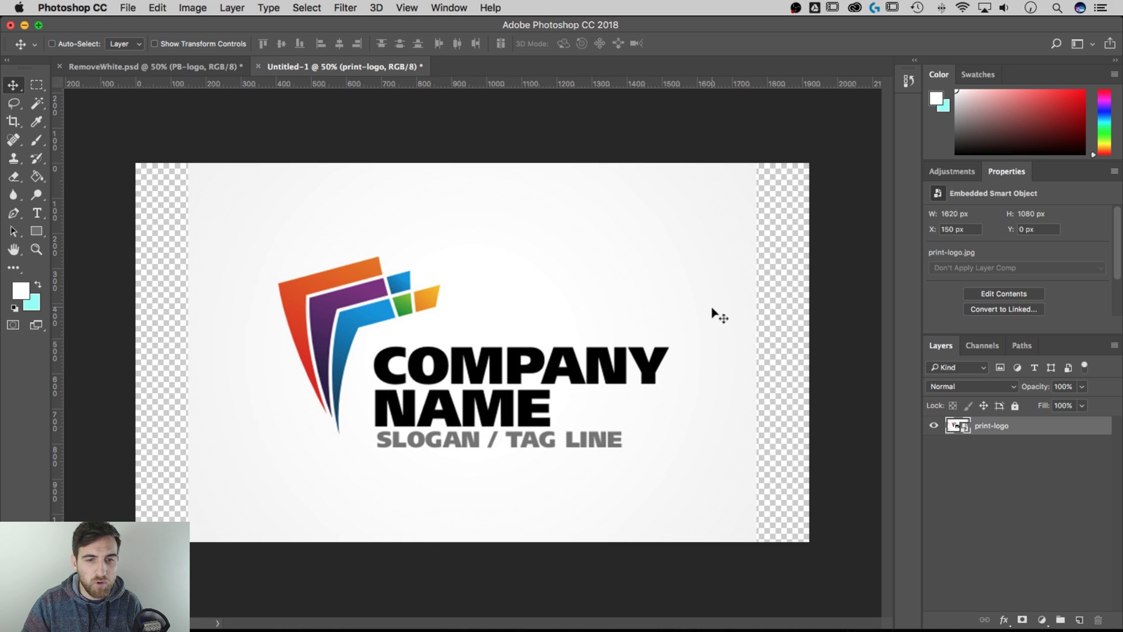
# Step: Switch to the Magic Wand tool at Tolerance 32 with Contiguous and Anti-alias on
pyautogui.click(36, 104)
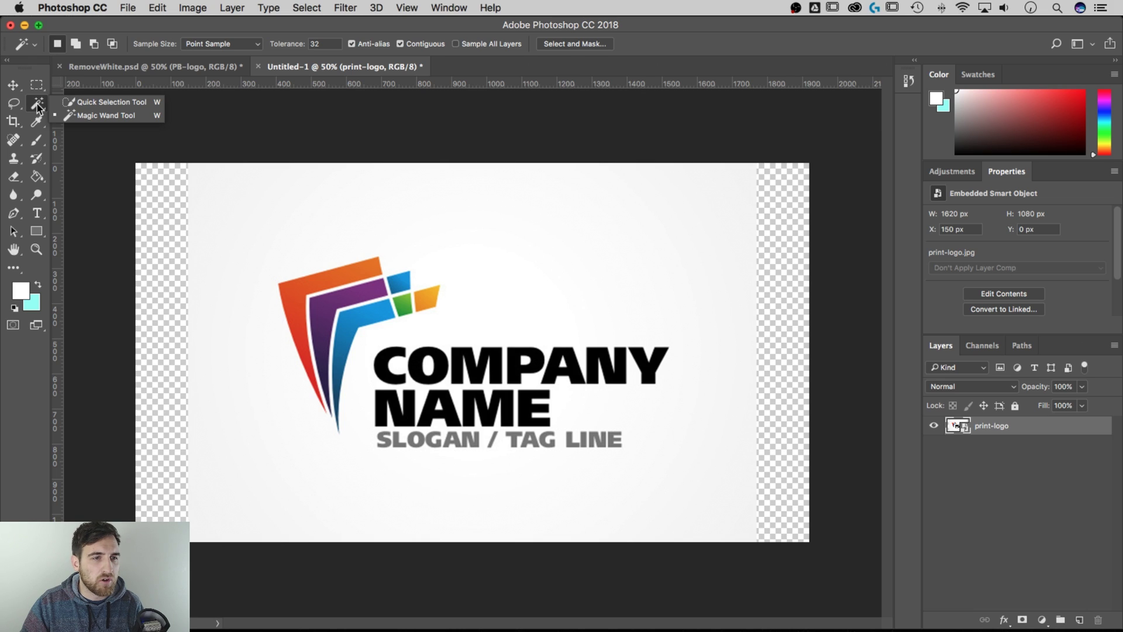
pyautogui.click(96, 116)
pyautogui.click(572, 229)
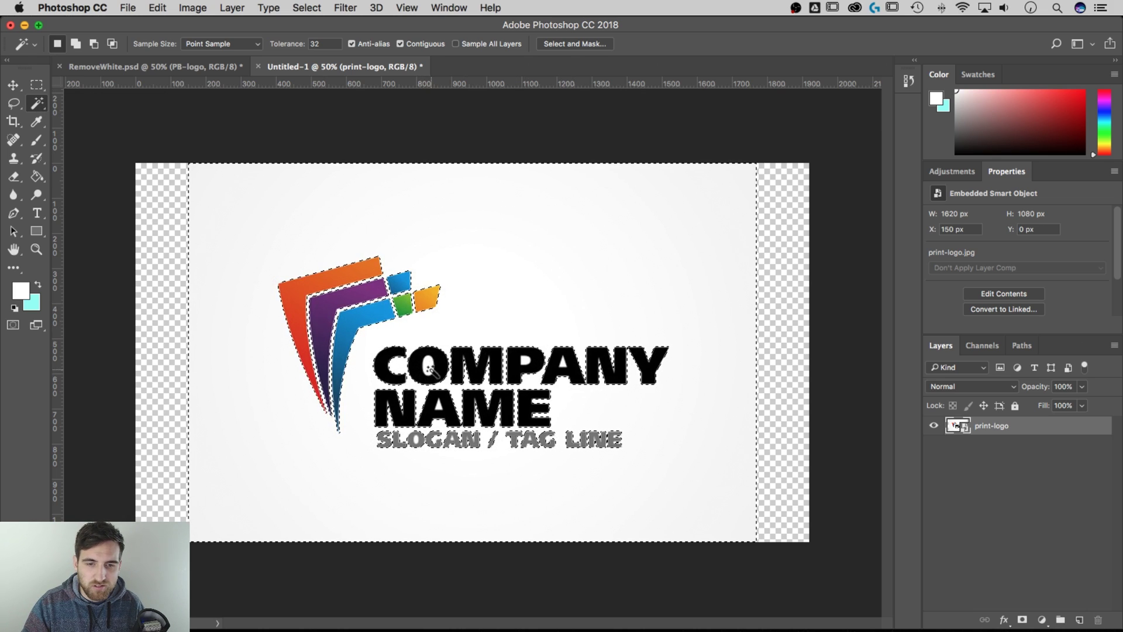
pyautogui.press('super+equal')
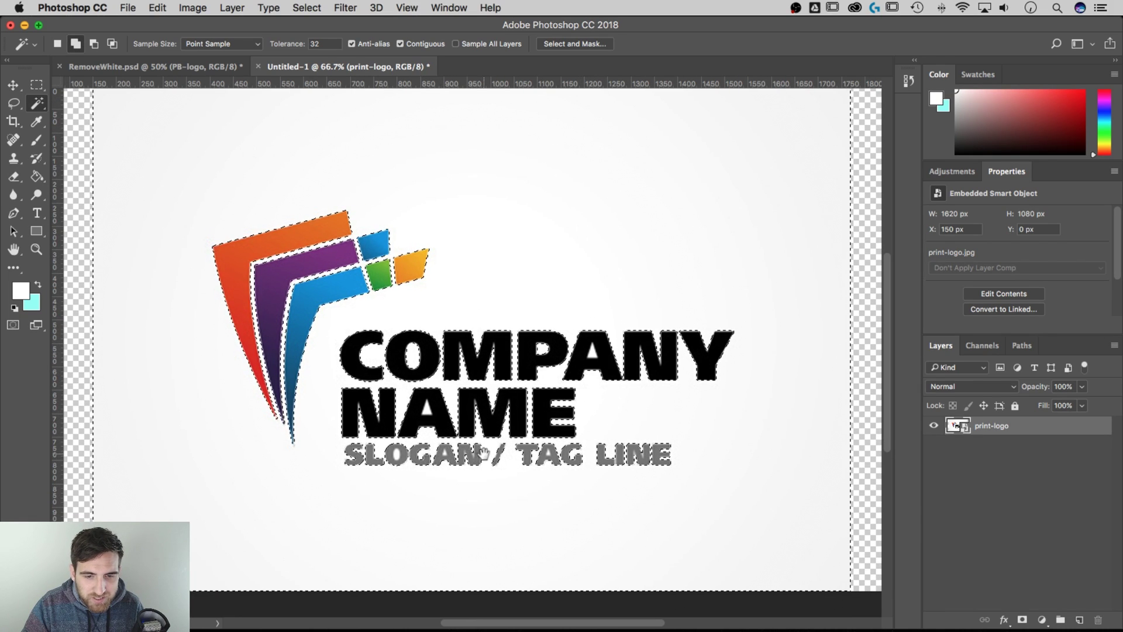
pyautogui.scroll(-3, 472, 454)
pyautogui.hscroll(-2, 471, 454)
pyautogui.press('super+equal')
pyautogui.press('super+equal')
pyautogui.press('super+equal')
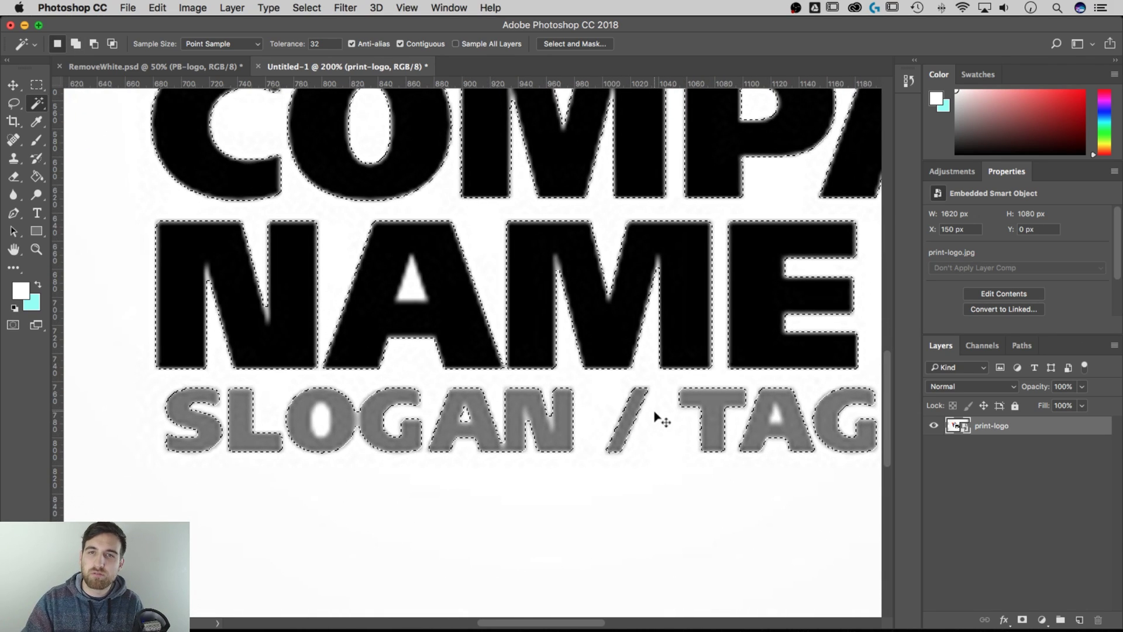
pyautogui.press('super+minus')
pyautogui.press('super+minus')
pyautogui.press('super+minus')
pyautogui.press('super+minus')
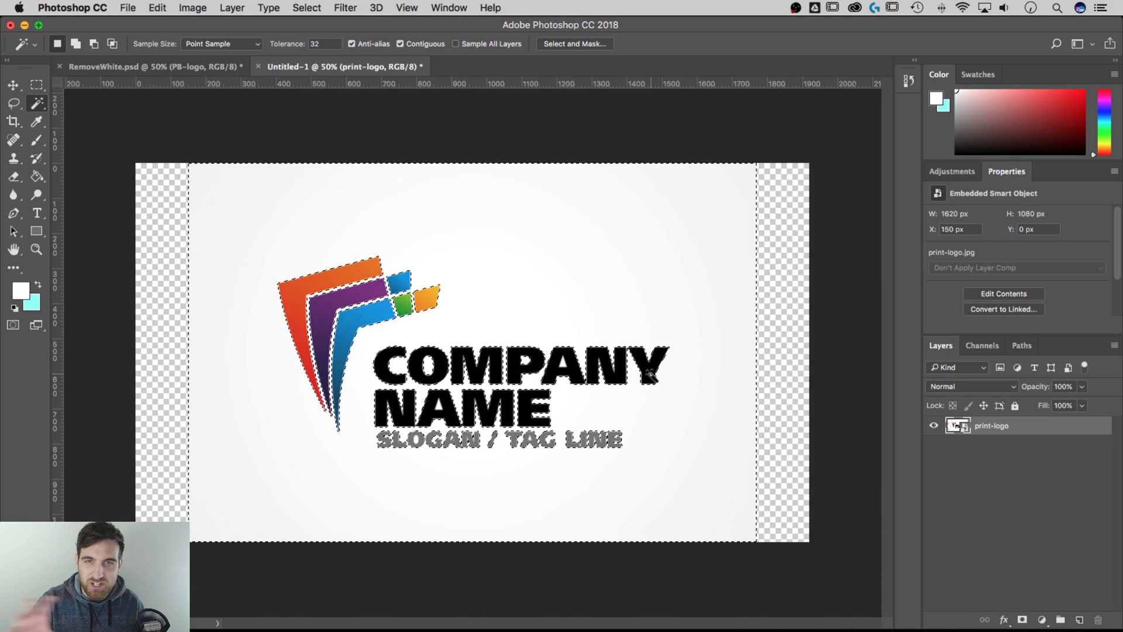
pyautogui.press('super+d')
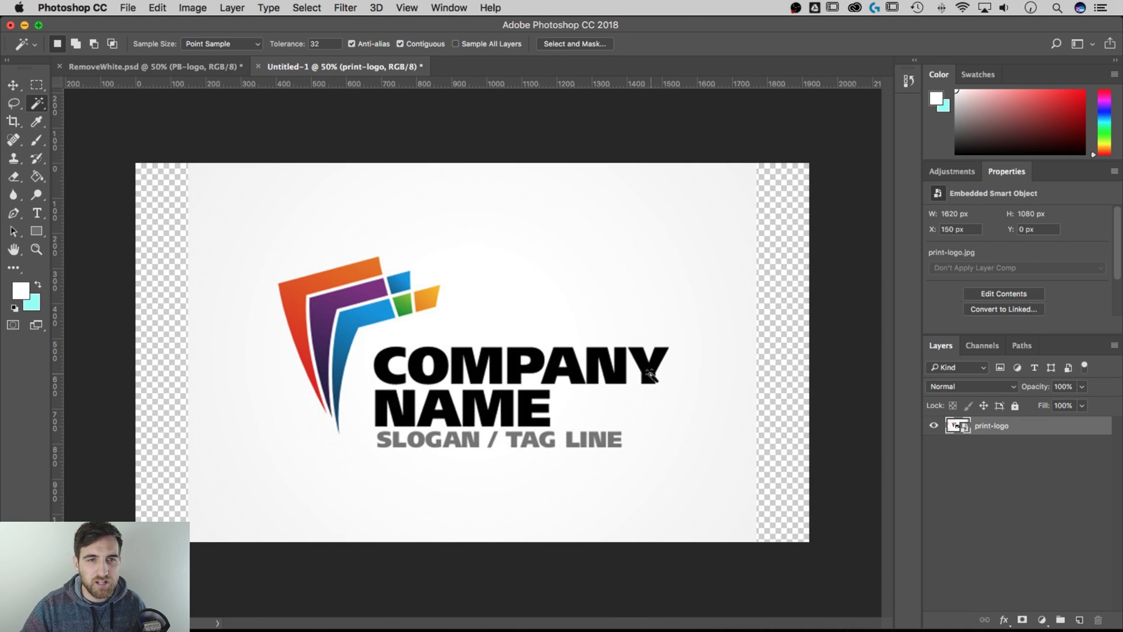
pyautogui.click(307, 8)
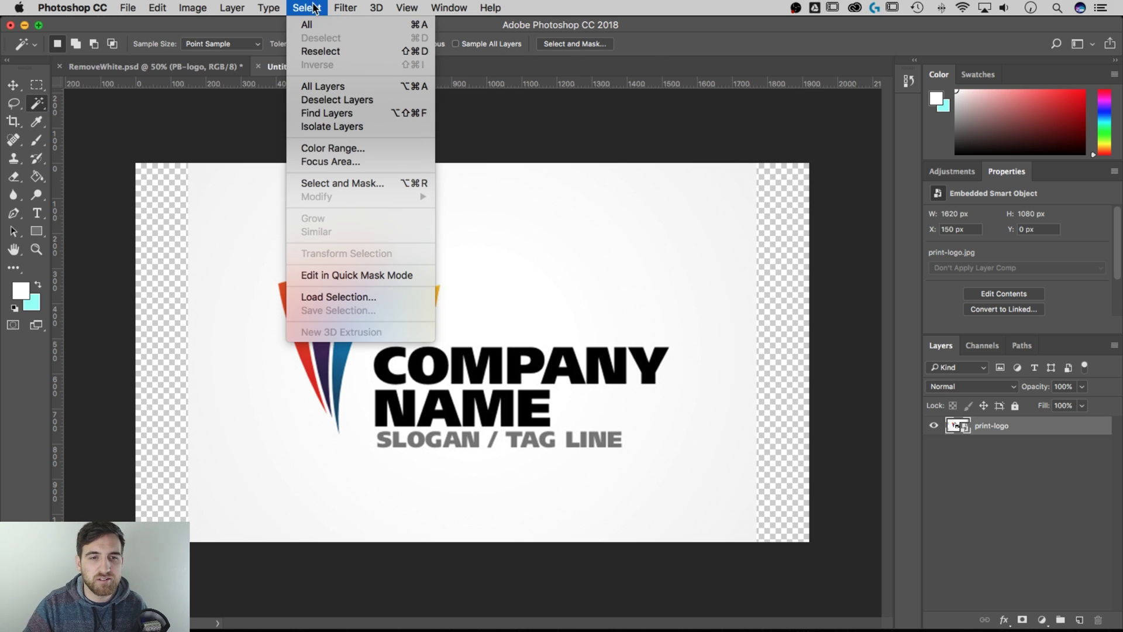
# Step: Open Color Range, turn off the canvas selection preview, and set Fuzziness to about 102
pyautogui.click(325, 149)
pyautogui.moveTo(774, 110); pyautogui.dragTo(733, 141)
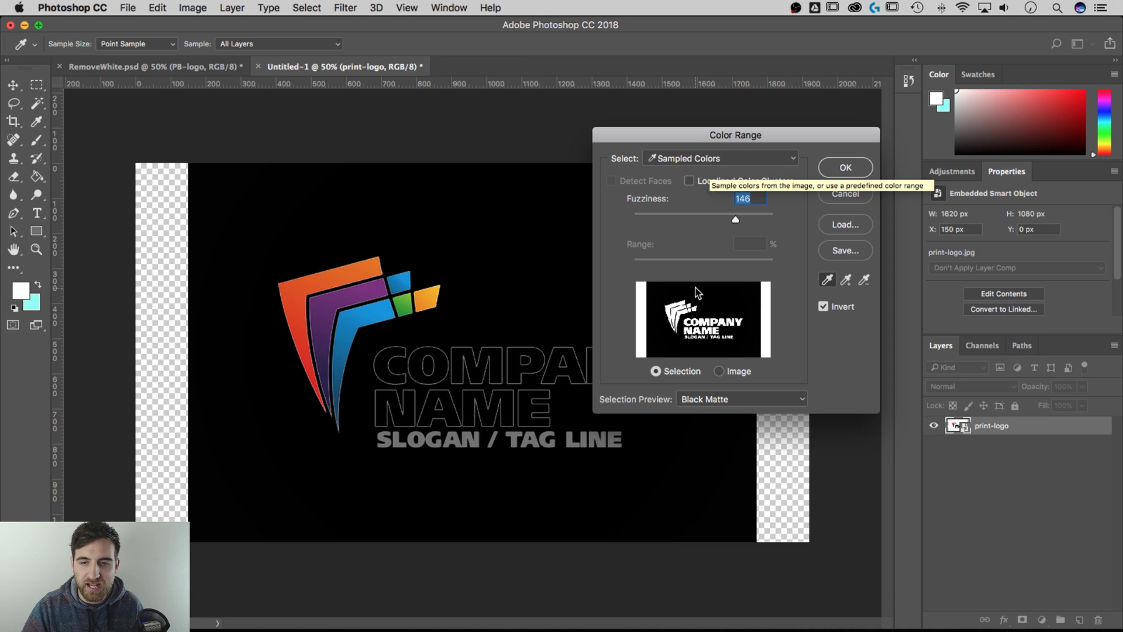
pyautogui.click(687, 400)
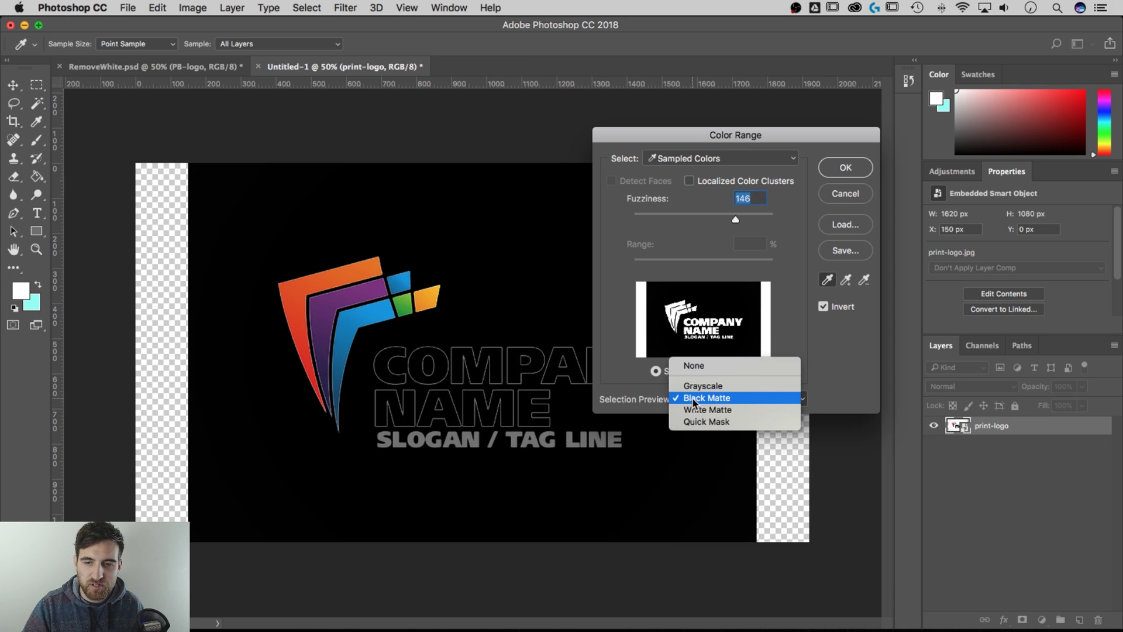
pyautogui.click(701, 365)
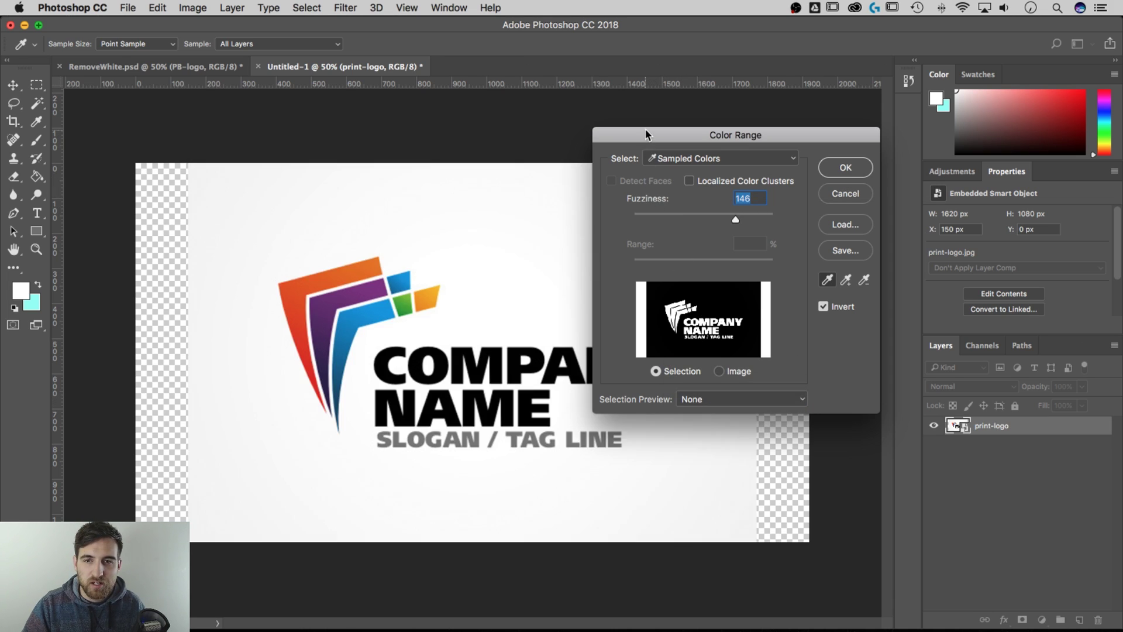
pyautogui.moveTo(645, 128); pyautogui.dragTo(739, 136)
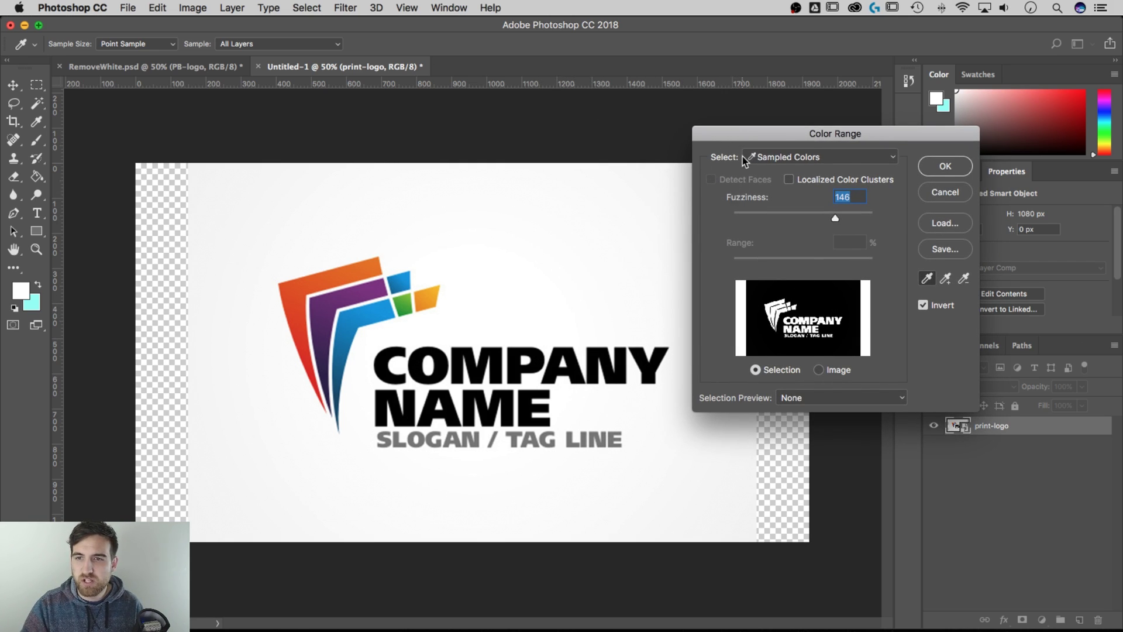
pyautogui.moveTo(743, 135); pyautogui.dragTo(777, 114)
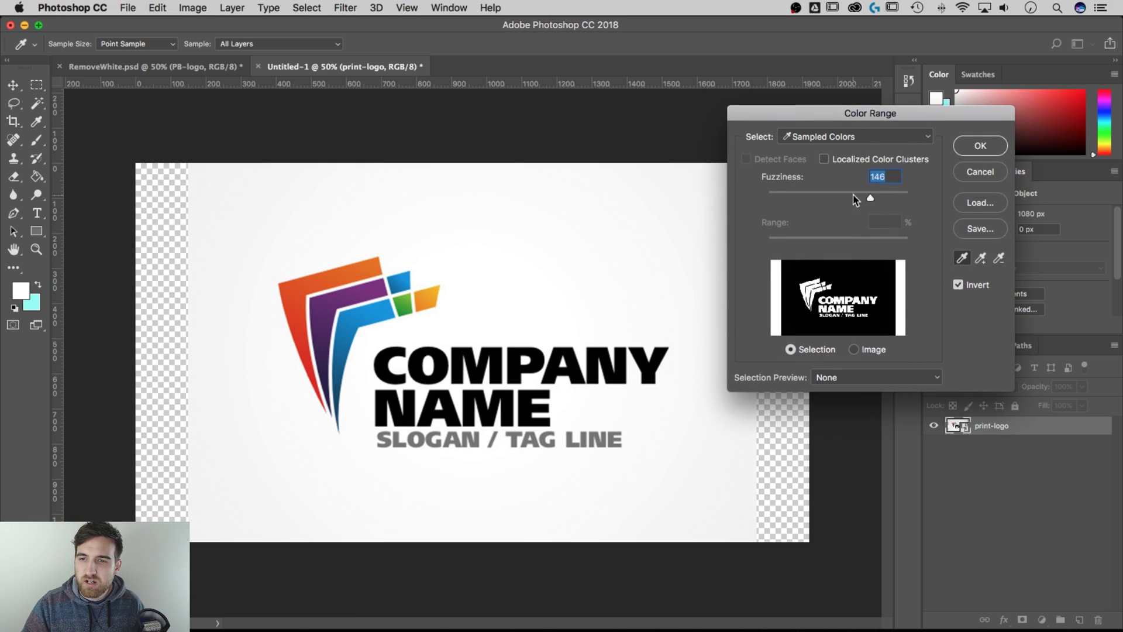
pyautogui.moveTo(850, 200); pyautogui.dragTo(836, 200)
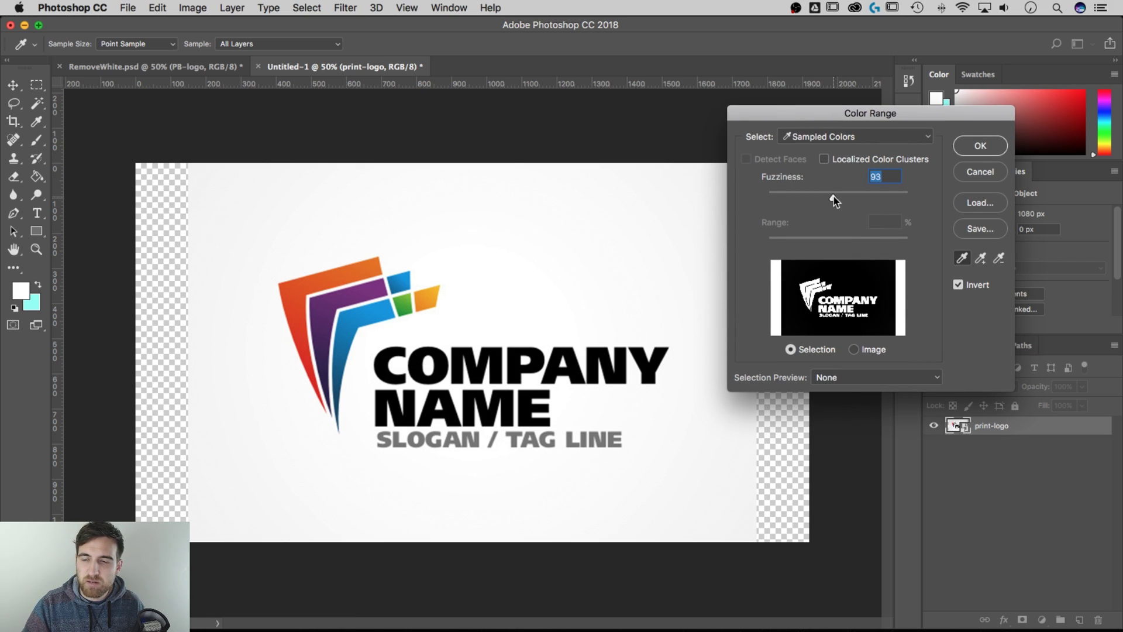
pyautogui.moveTo(833, 195)
pyautogui.mouseDown()
pyautogui.moveTo(764, 198)
pyautogui.moveTo(840, 199)
pyautogui.mouseUp()
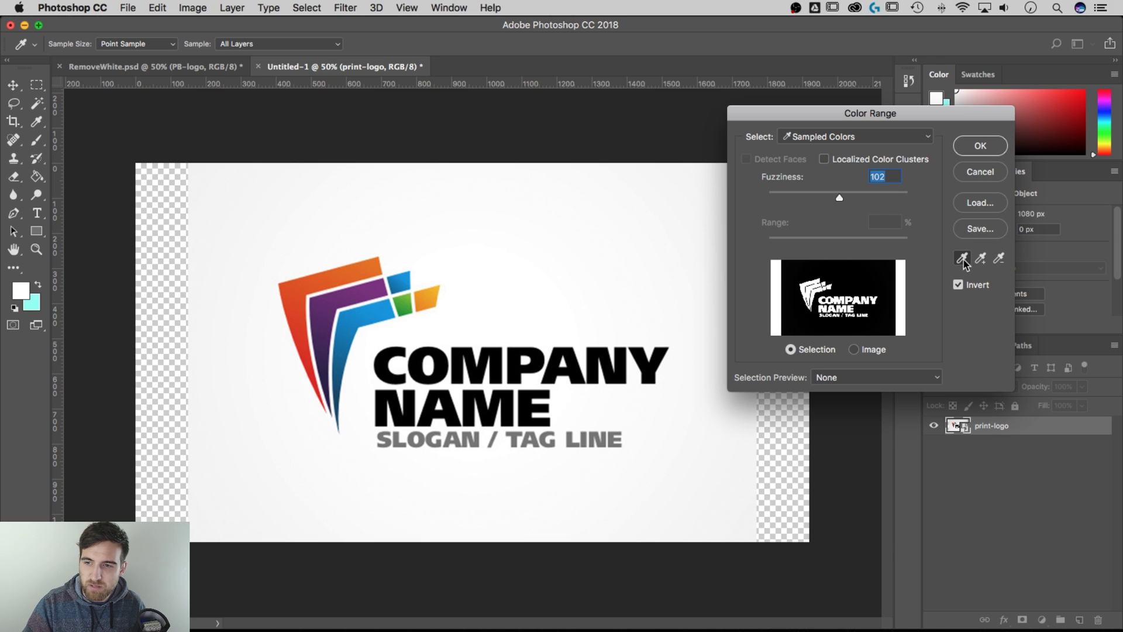
# Step: Uncheck Invert and sample the white background with the first eyedropper
pyautogui.click(958, 285)
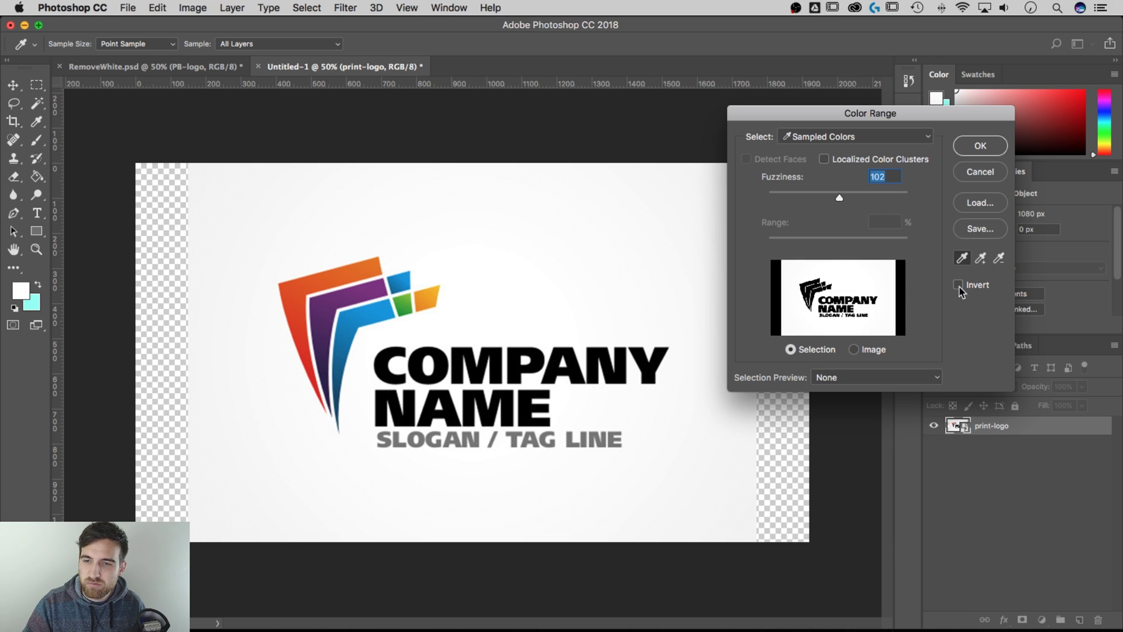
pyautogui.moveTo(881, 115)
pyautogui.mouseDown()
pyautogui.moveTo(866, 117)
pyautogui.moveTo(875, 134)
pyautogui.mouseUp()
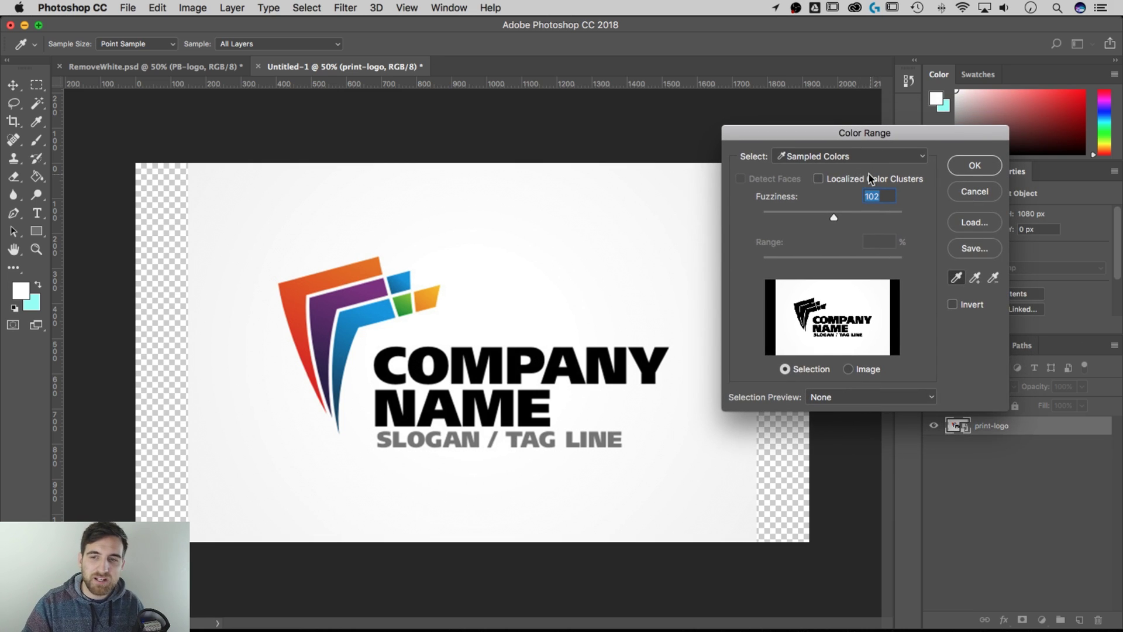
pyautogui.click(956, 280)
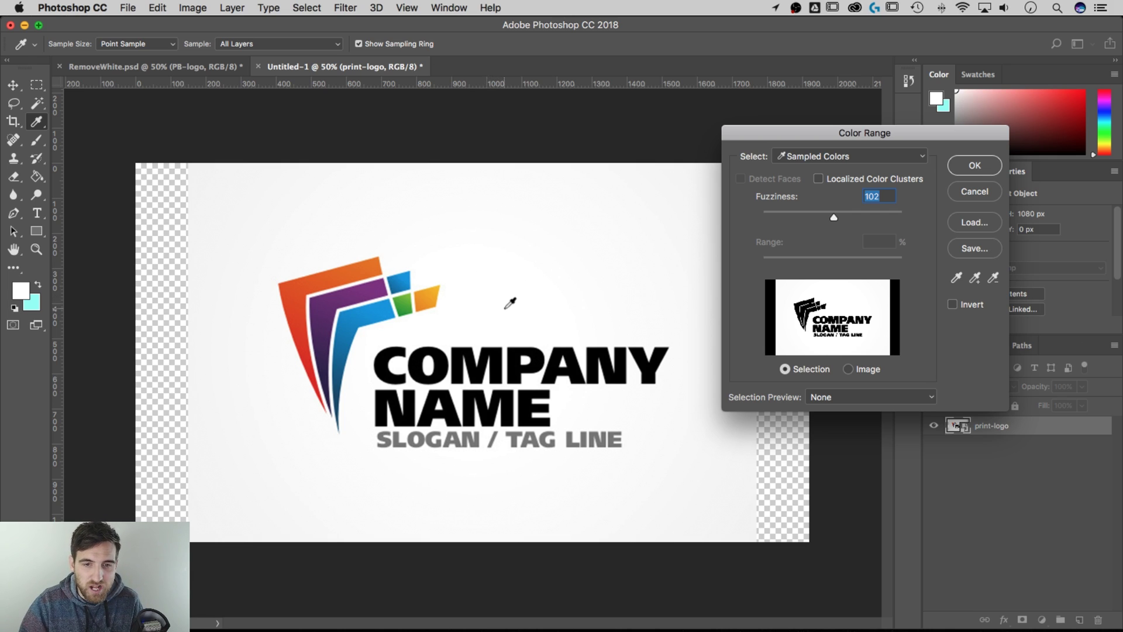
pyautogui.click(499, 317)
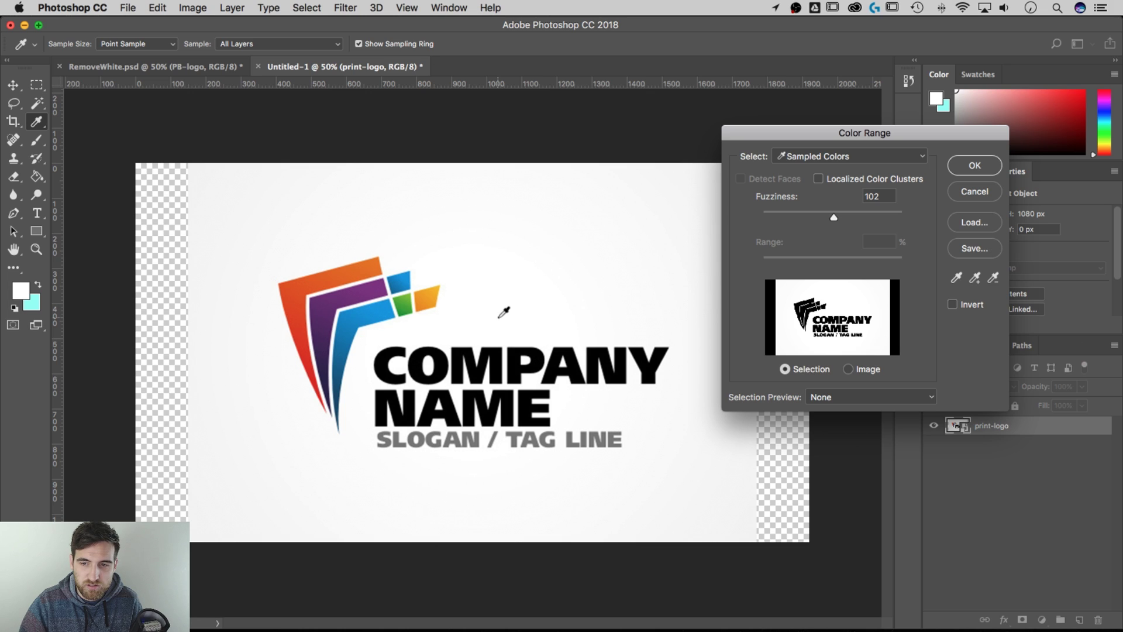
# Step: Try the Black Matte and Quick Mask selection previews in Color Range
pyautogui.click(830, 401)
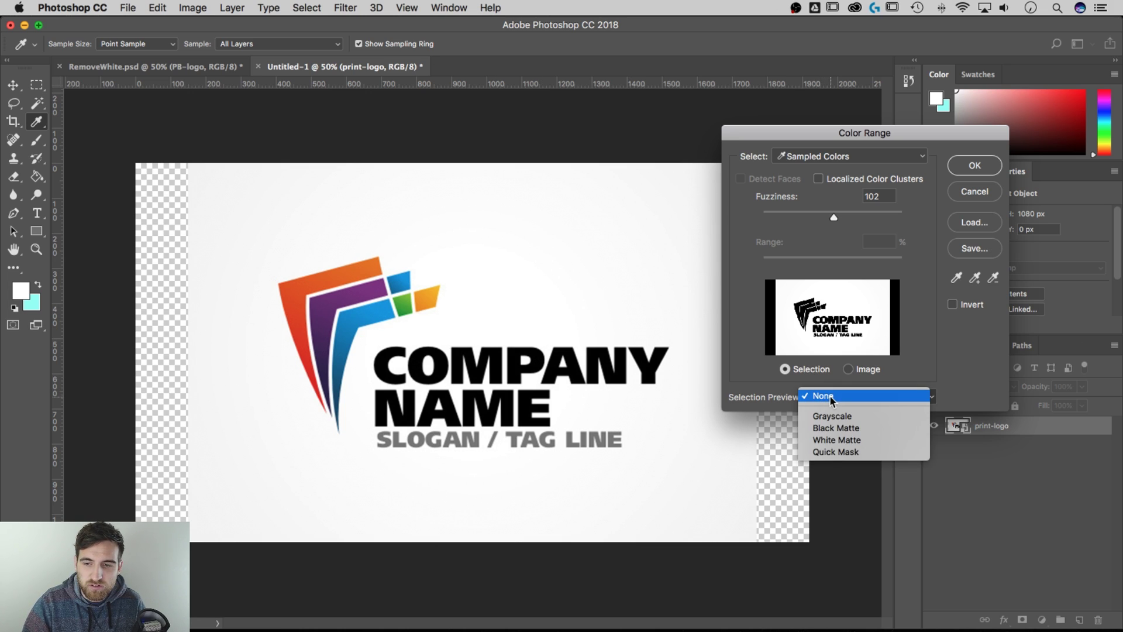
pyautogui.click(830, 429)
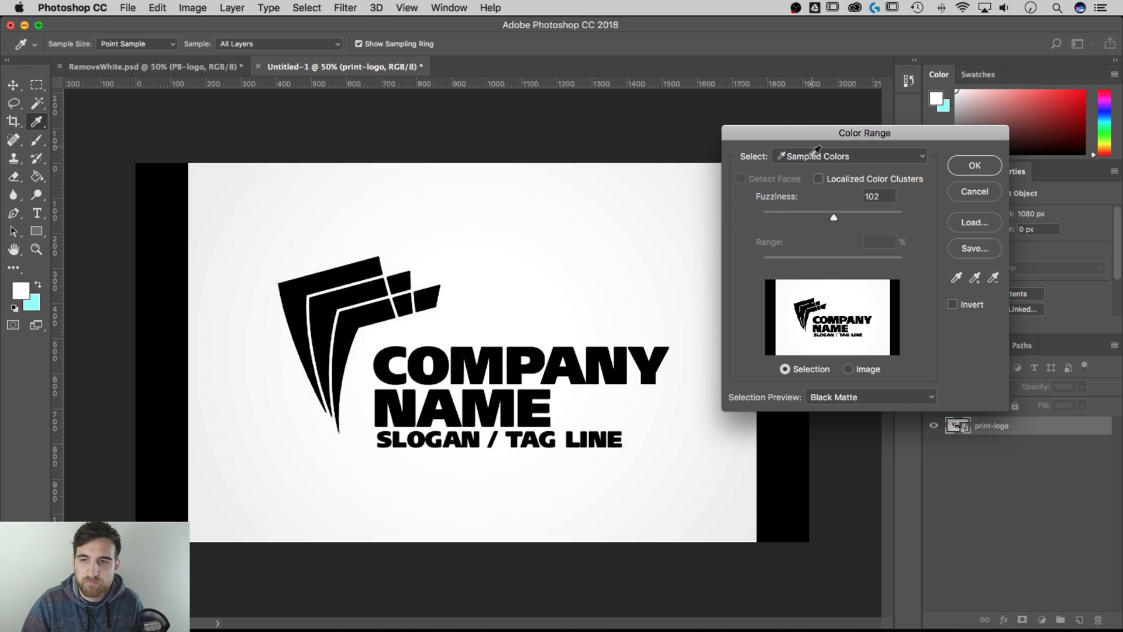
pyautogui.moveTo(809, 143); pyautogui.dragTo(800, 111)
pyautogui.click(846, 367)
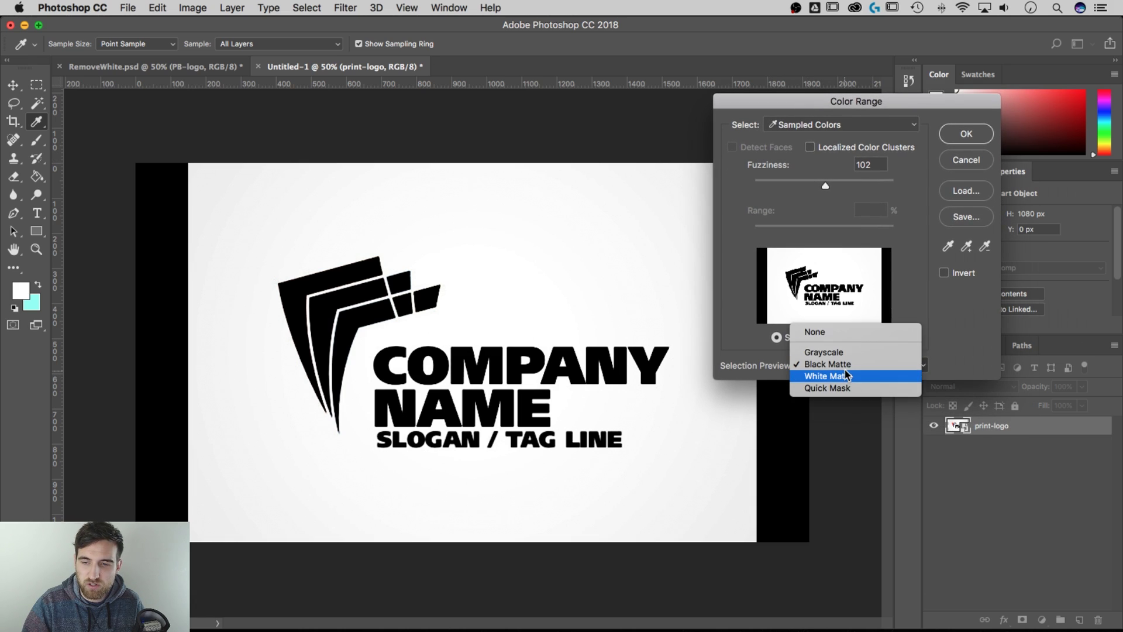
pyautogui.click(825, 386)
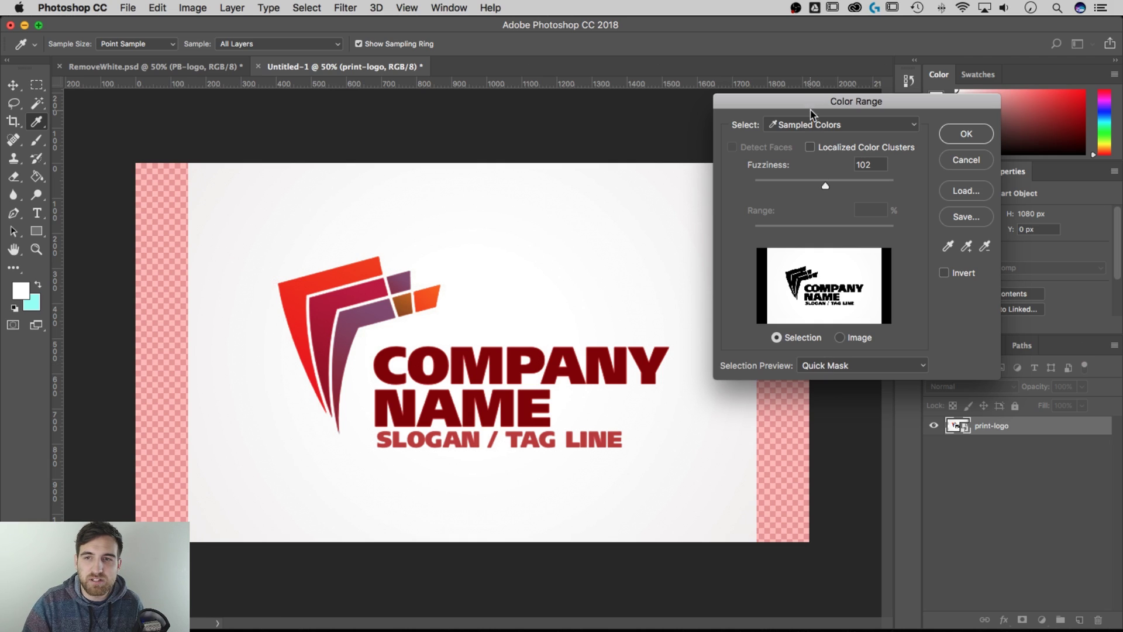
pyautogui.moveTo(808, 107); pyautogui.dragTo(844, 104)
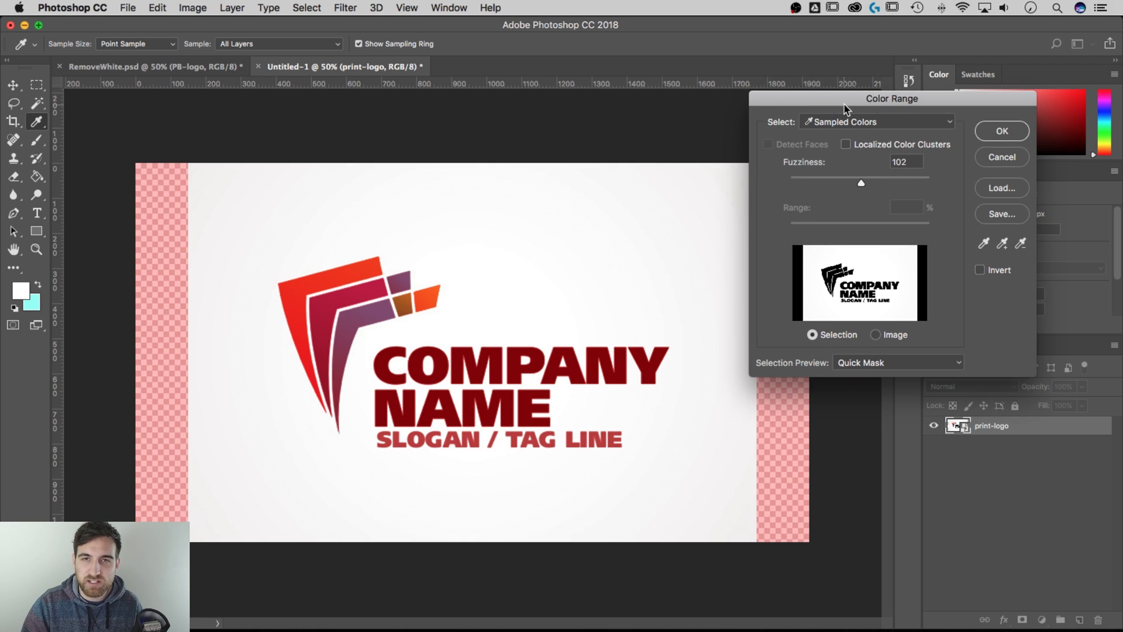
# Step: Turn on Invert so the logo is selected, and preview it against Black Matte
pyautogui.click(980, 271)
pyautogui.moveTo(880, 99); pyautogui.dragTo(862, 133)
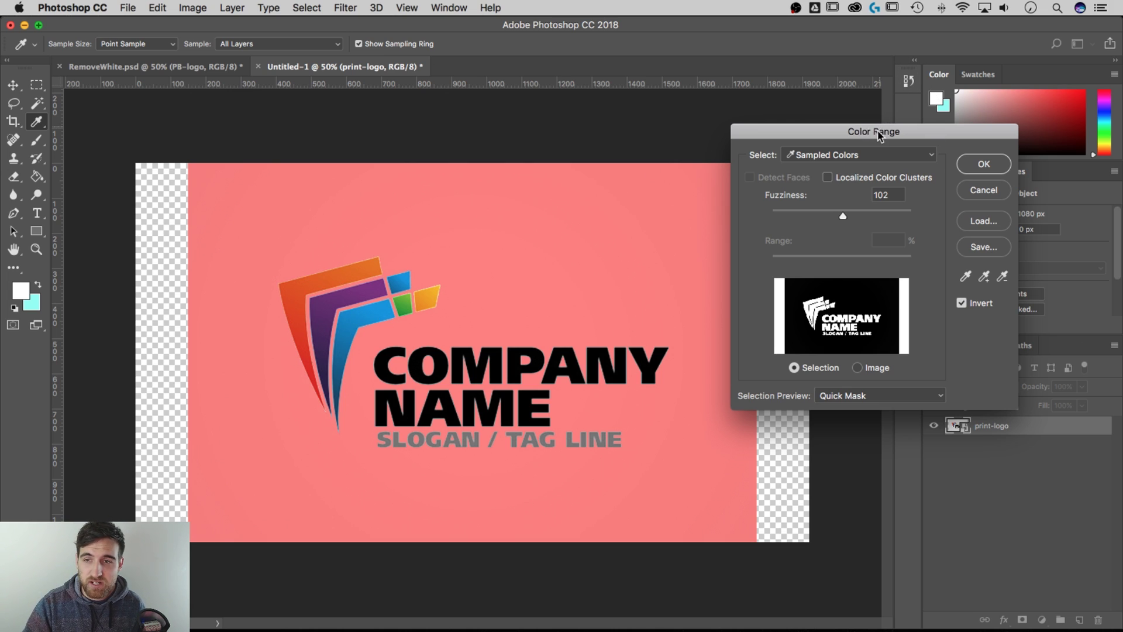
pyautogui.moveTo(881, 131); pyautogui.dragTo(864, 128)
pyautogui.click(844, 392)
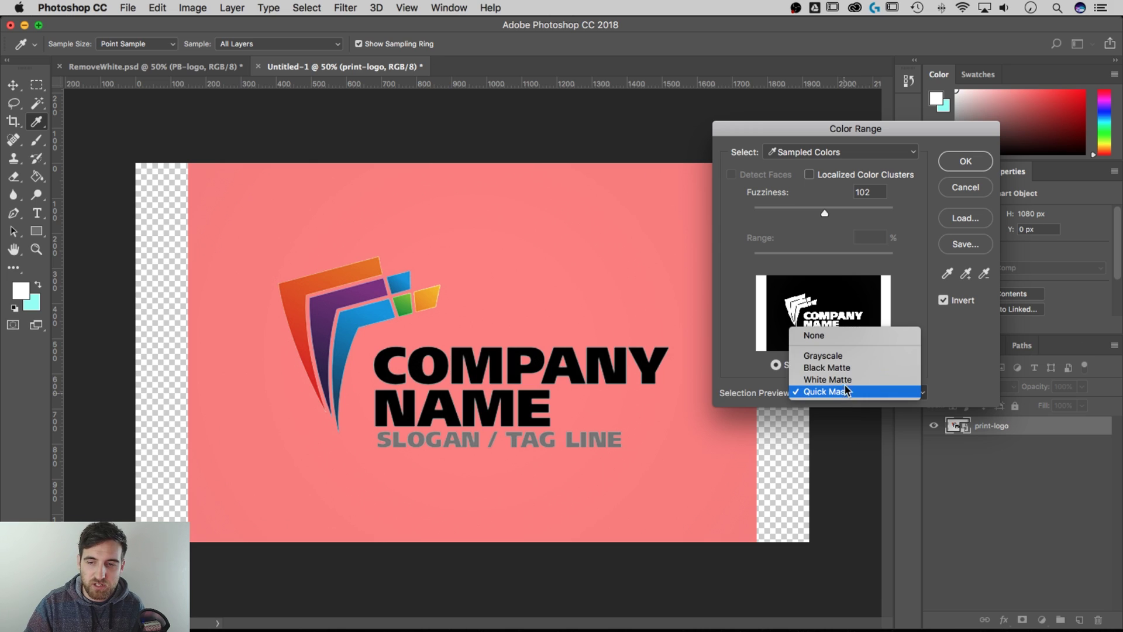
pyautogui.click(841, 370)
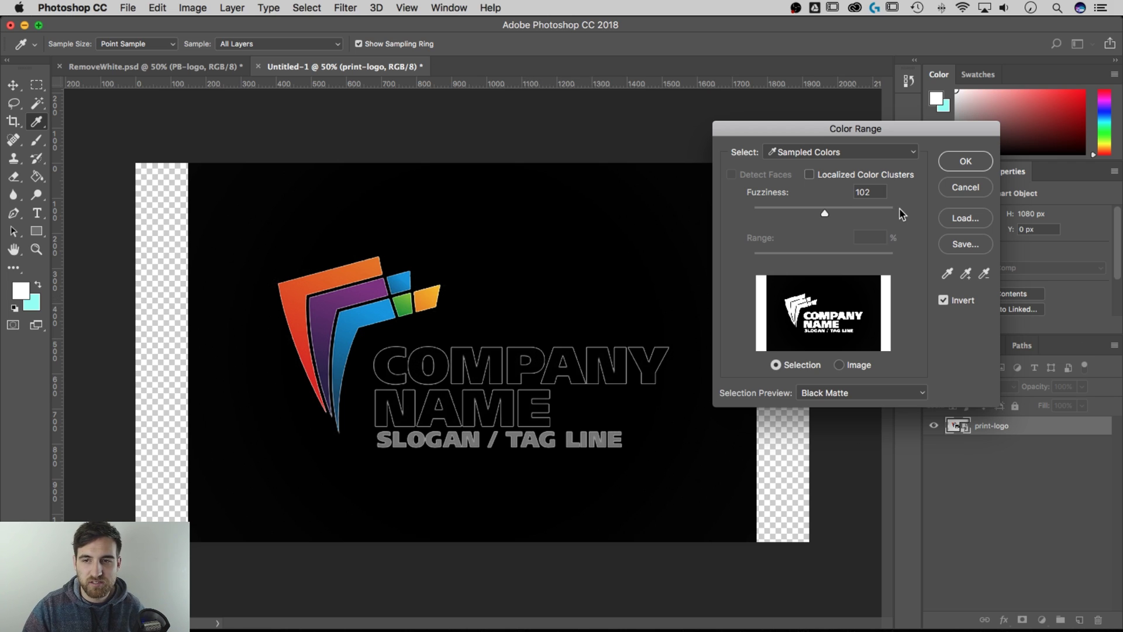
# Step: Tune Fuzziness while zoomed in on the logo edges, settle on 131, and accept with OK
pyautogui.moveTo(827, 212); pyautogui.dragTo(763, 212)
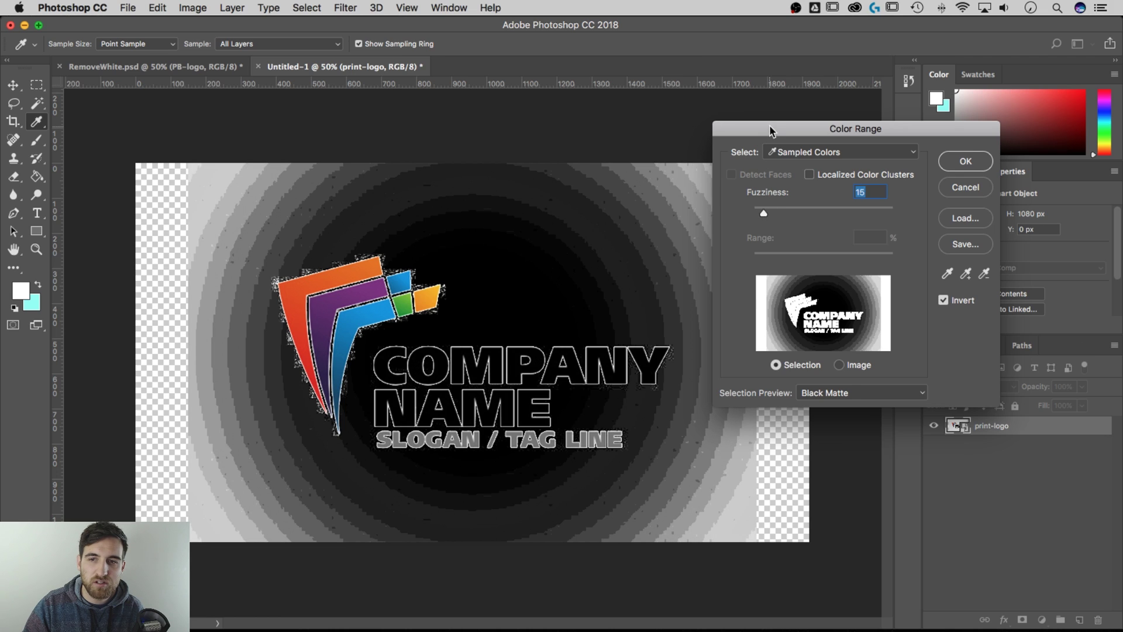
pyautogui.moveTo(770, 128); pyautogui.dragTo(849, 124)
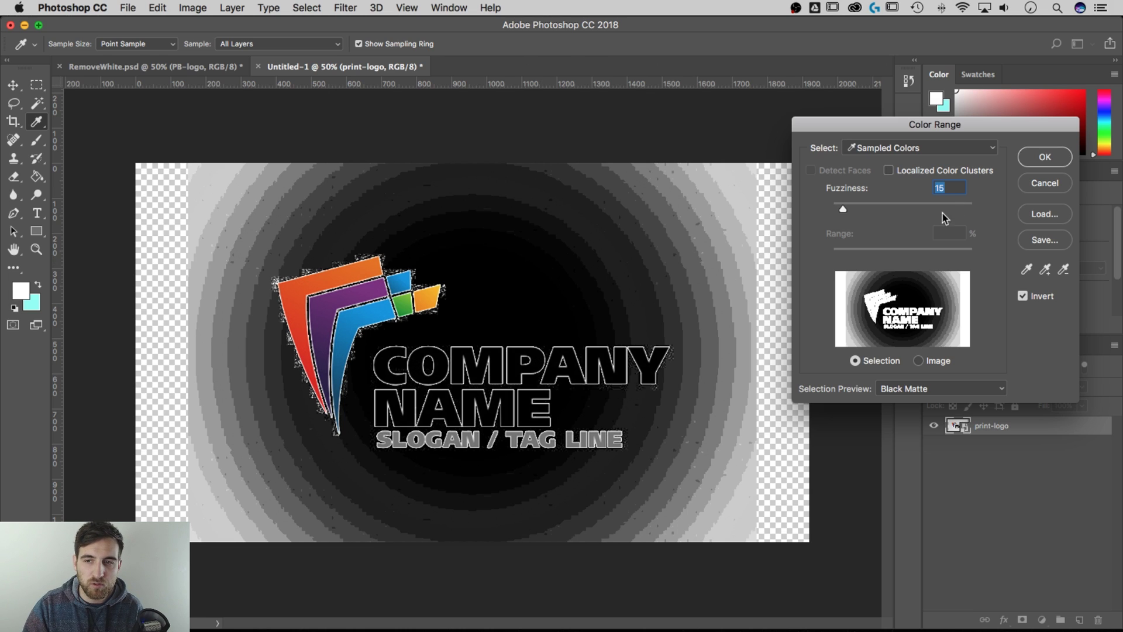
pyautogui.moveTo(843, 209); pyautogui.dragTo(975, 207)
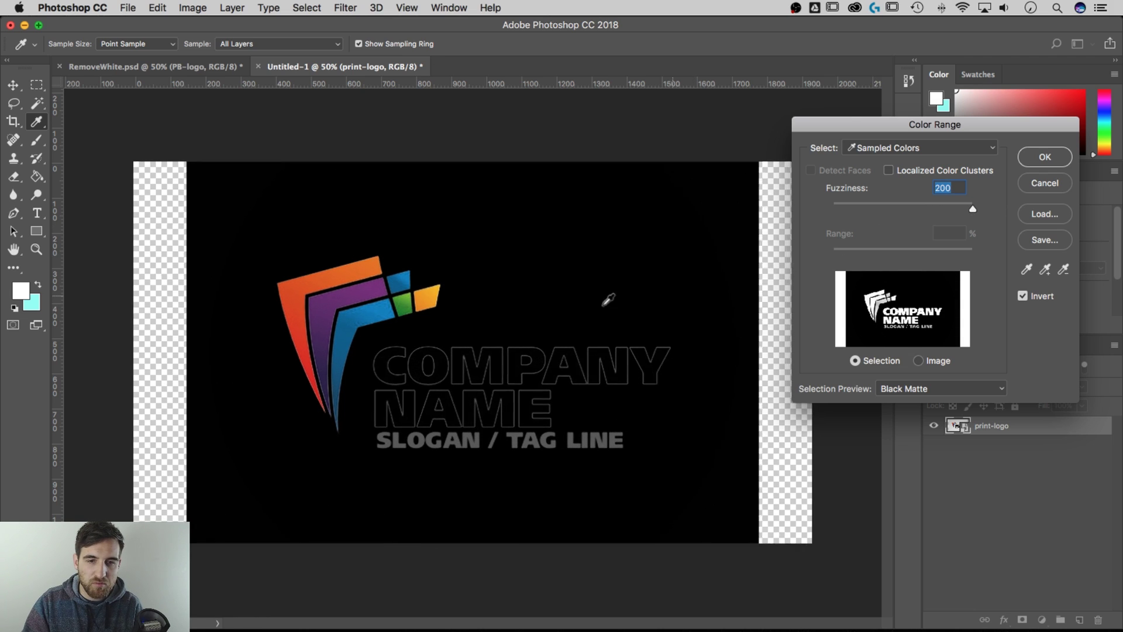
pyautogui.scroll(5, 477, 308)
pyautogui.hscroll(-10, 526, 240)
pyautogui.scroll(3, 526, 240)
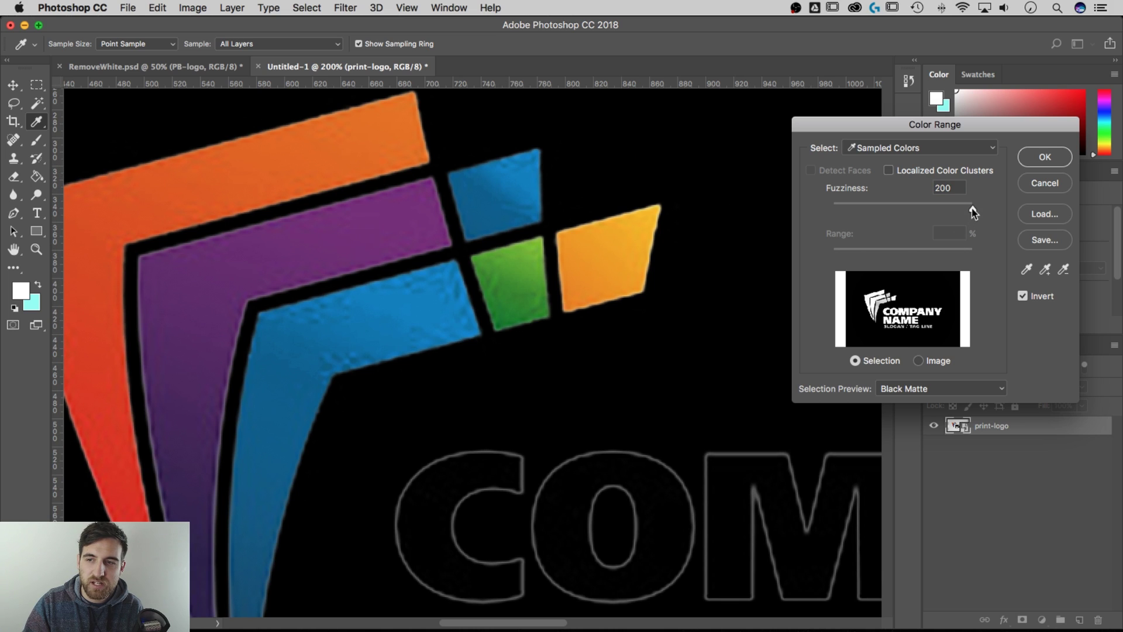
pyautogui.moveTo(973, 207); pyautogui.dragTo(879, 208)
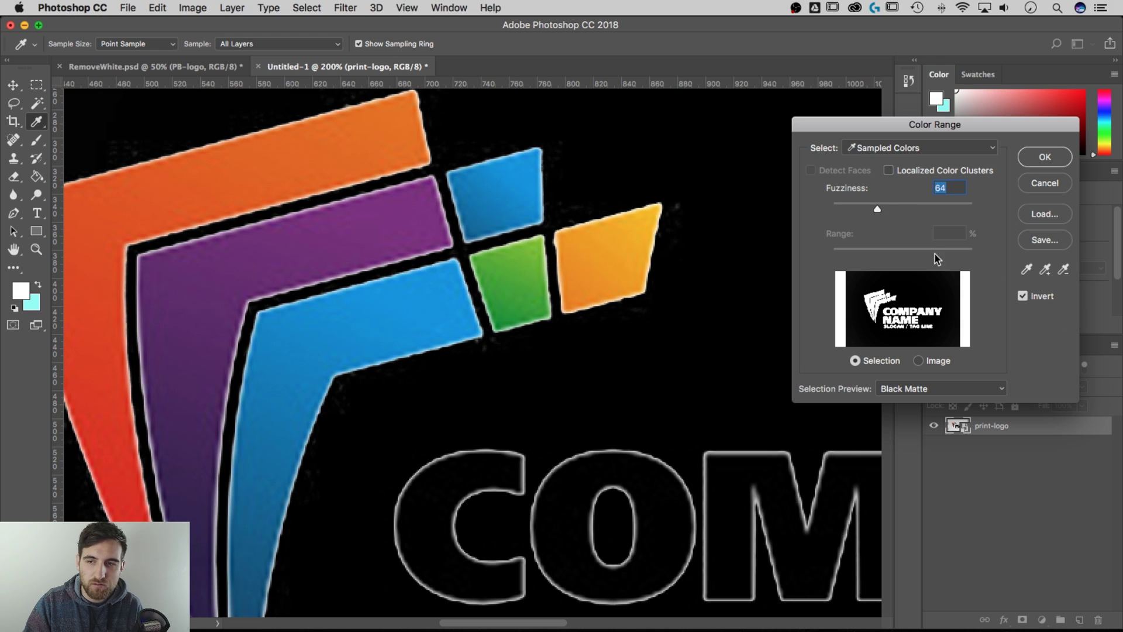
pyautogui.moveTo(880, 208); pyautogui.dragTo(925, 212)
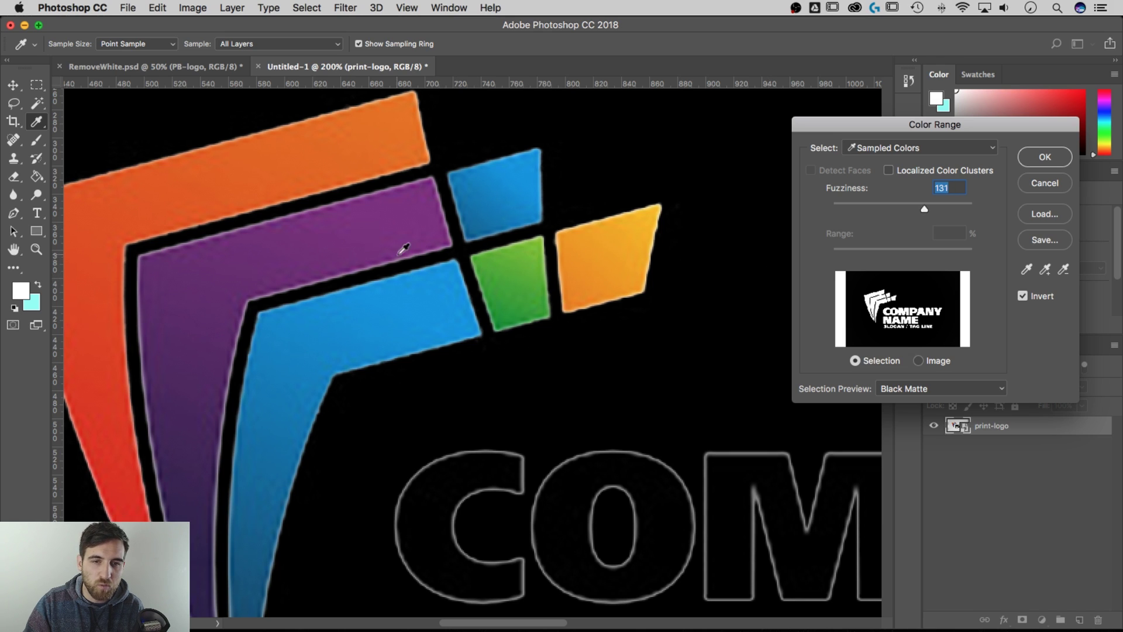
pyautogui.click(1044, 157)
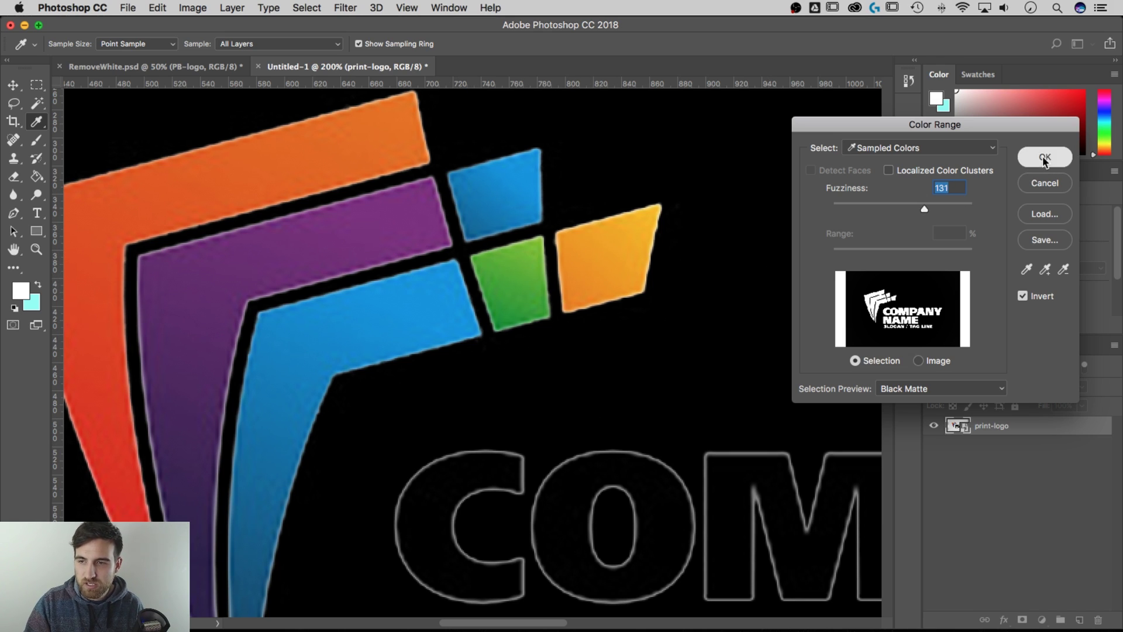
# Step: Zoom out to the whole document and turn the logo selection into a print-logo layer mask
pyautogui.press('w')
pyautogui.press('super+minus')
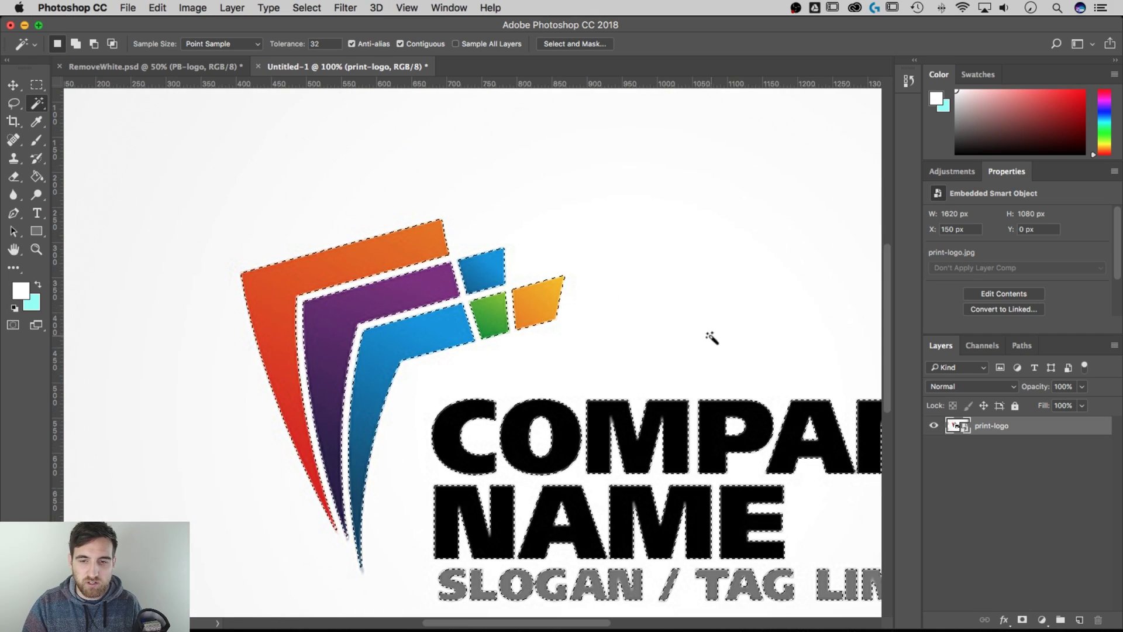
pyautogui.scroll(-3, 683, 312)
pyautogui.hscroll(5, 682, 312)
pyautogui.press('super+minus')
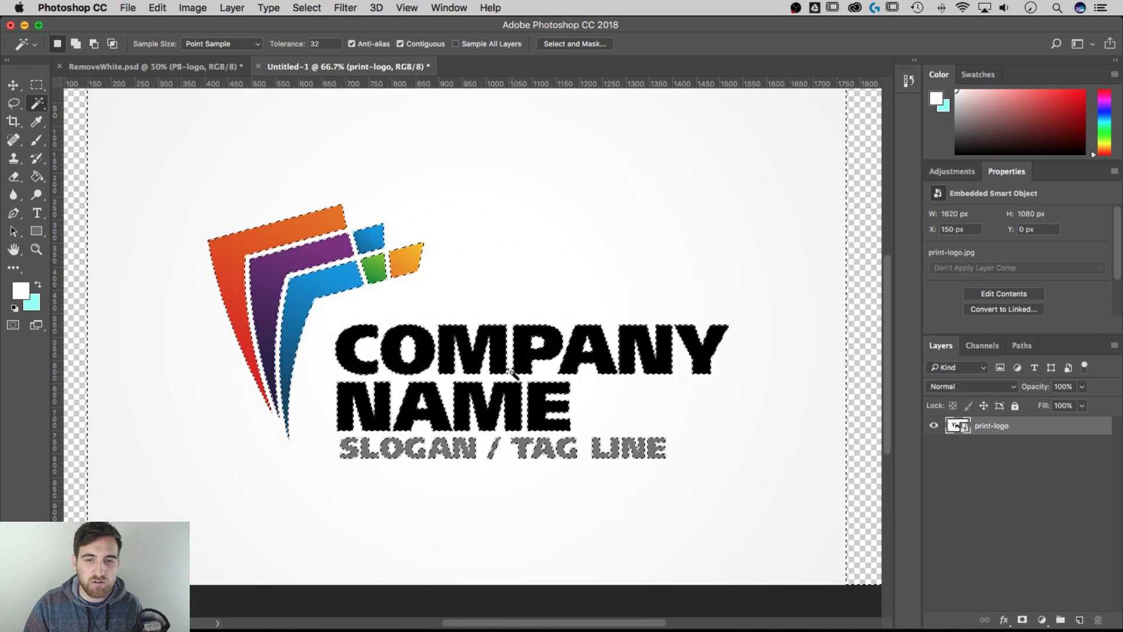
pyautogui.press('super+minus')
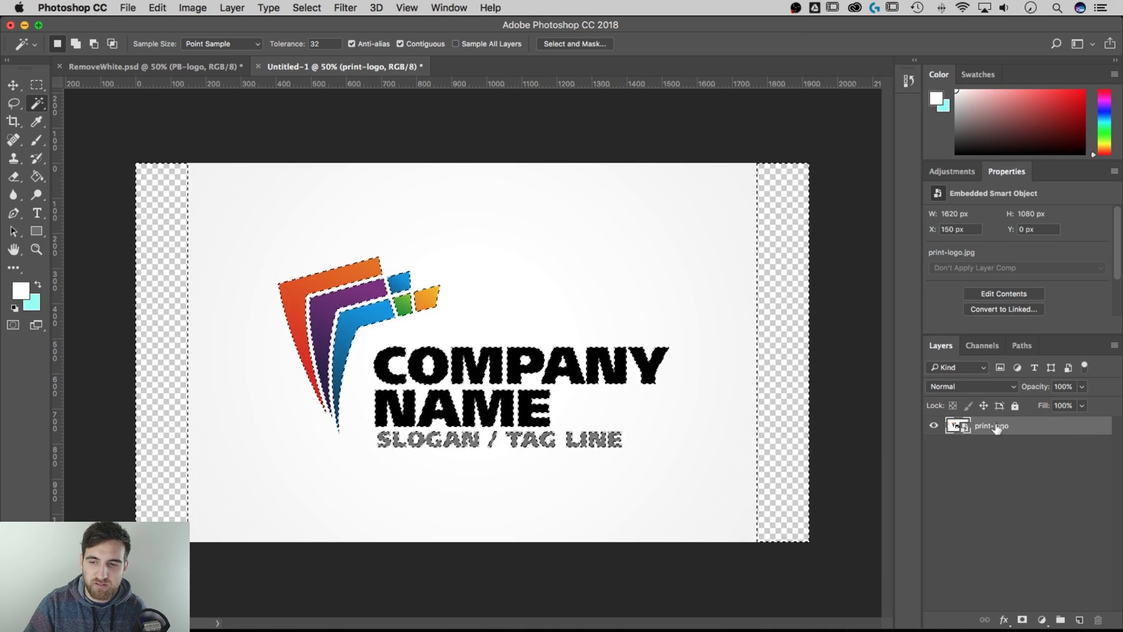
pyautogui.click(1023, 621)
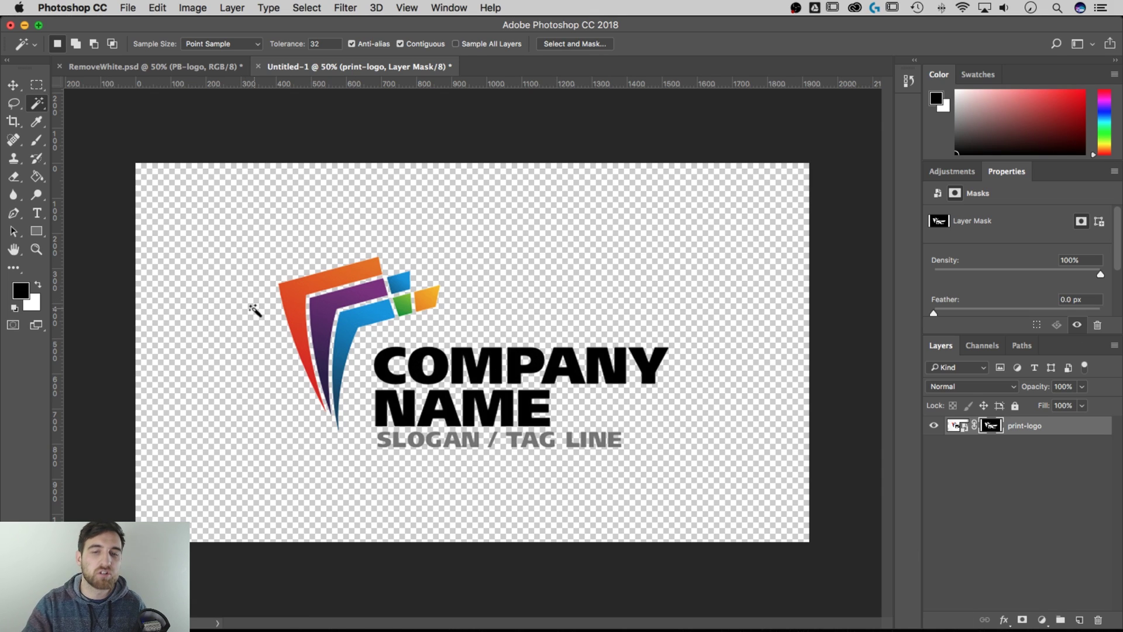
# Step: Draw a canvas-sized rectangle and move Rectangle 1 beneath print-logo
pyautogui.click(36, 232)
pyautogui.moveTo(124, 154); pyautogui.dragTo(821, 559)
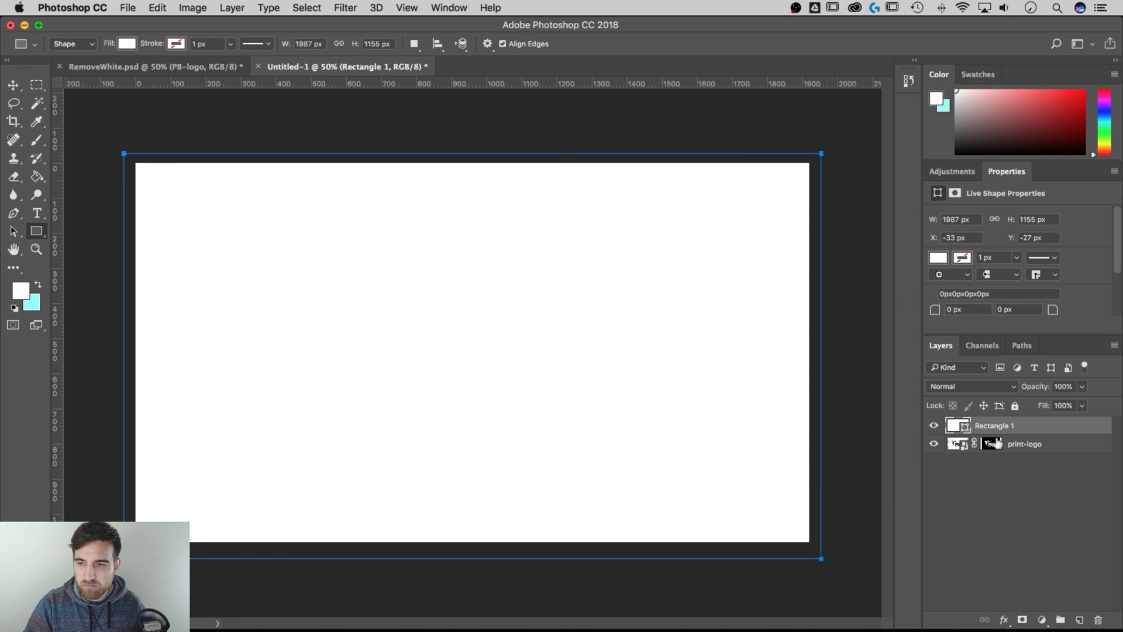
pyautogui.moveTo(1005, 428); pyautogui.dragTo(1009, 448)
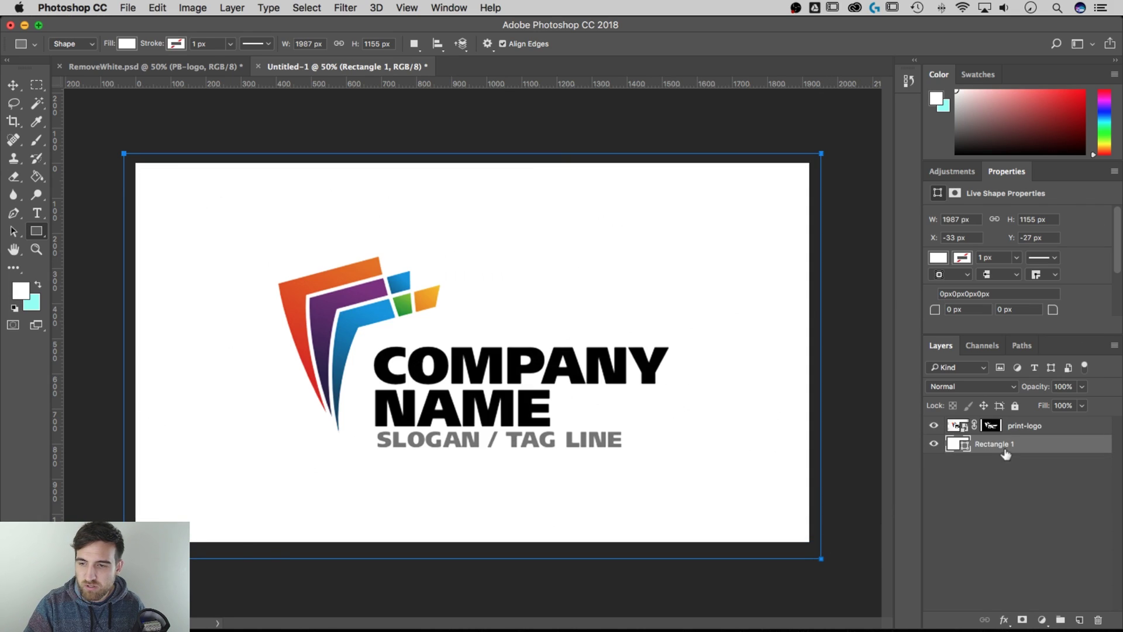
# Step: Give Rectangle 1 a light beige fill, #bfbbad
pyautogui.doubleClick(958, 444)
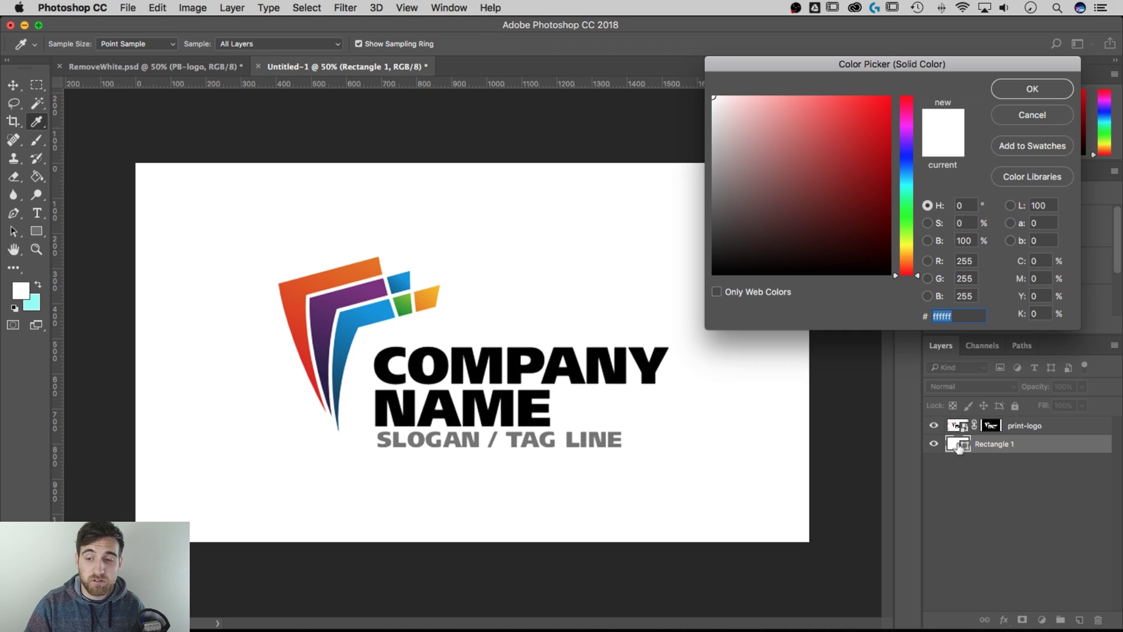
pyautogui.moveTo(854, 63); pyautogui.dragTo(806, 78)
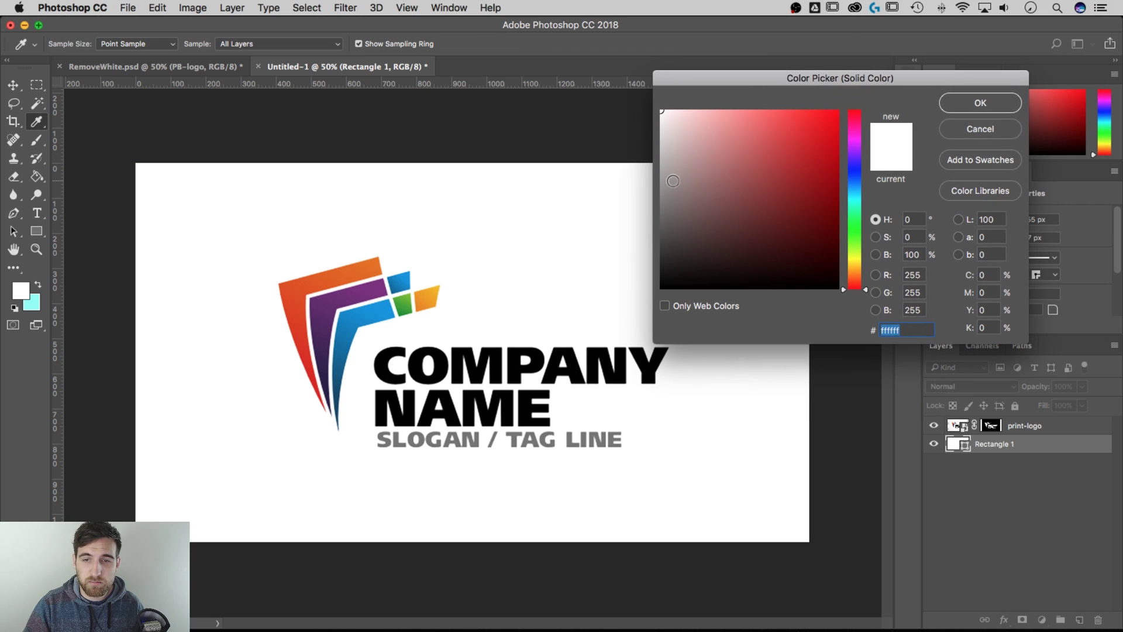
pyautogui.click(659, 143)
pyautogui.moveTo(659, 143); pyautogui.dragTo(662, 173)
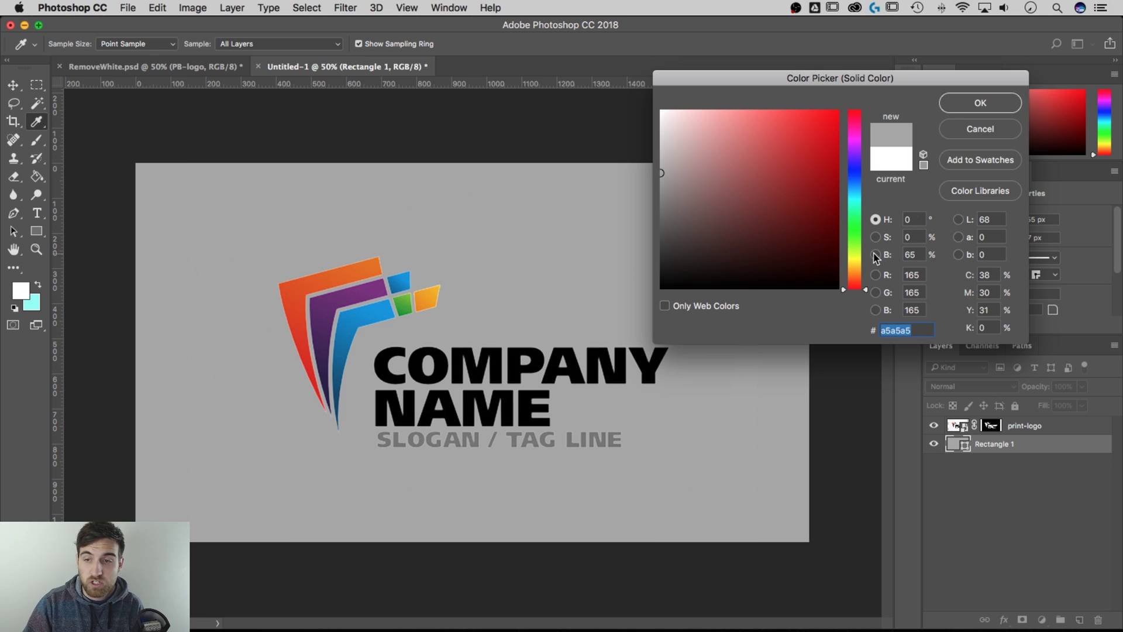
pyautogui.moveTo(859, 274); pyautogui.dragTo(860, 265)
pyautogui.moveTo(672, 129); pyautogui.dragTo(676, 154)
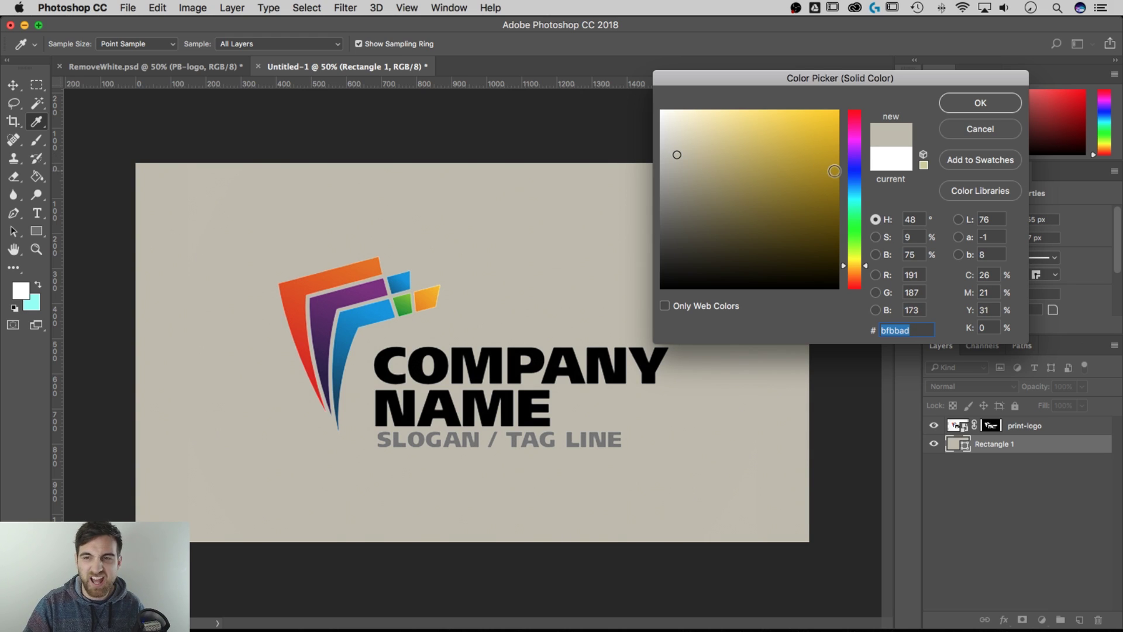
pyautogui.click(997, 103)
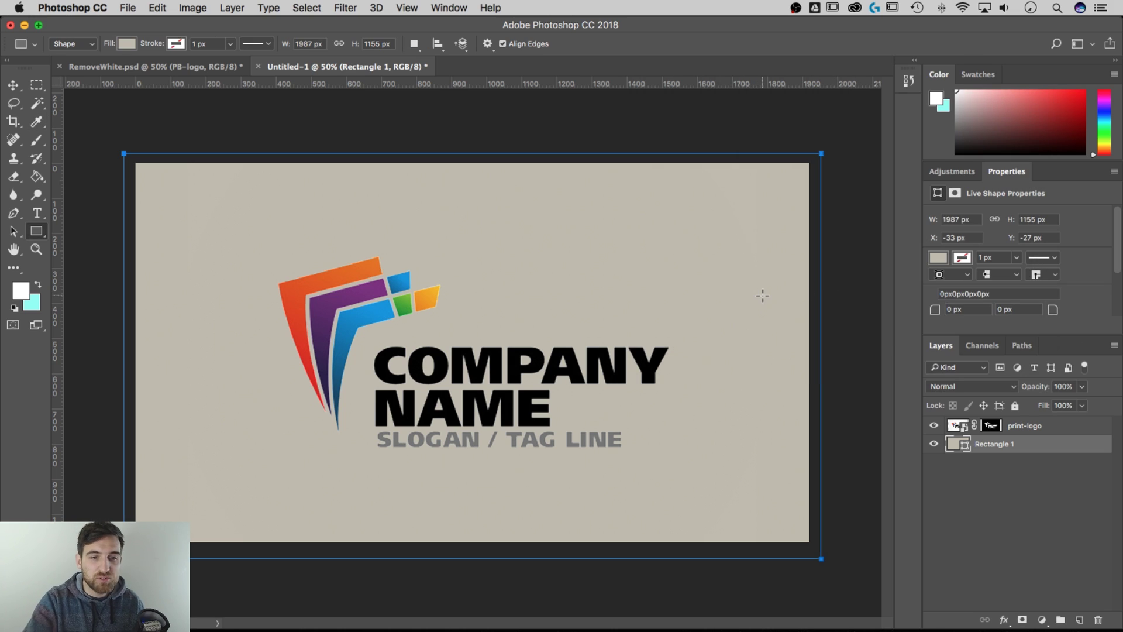
# Step: Target print-logo's layer mask, disable and re-enable it to compare the logo on beige
pyautogui.press('super+equal')
pyautogui.press('super+equal')
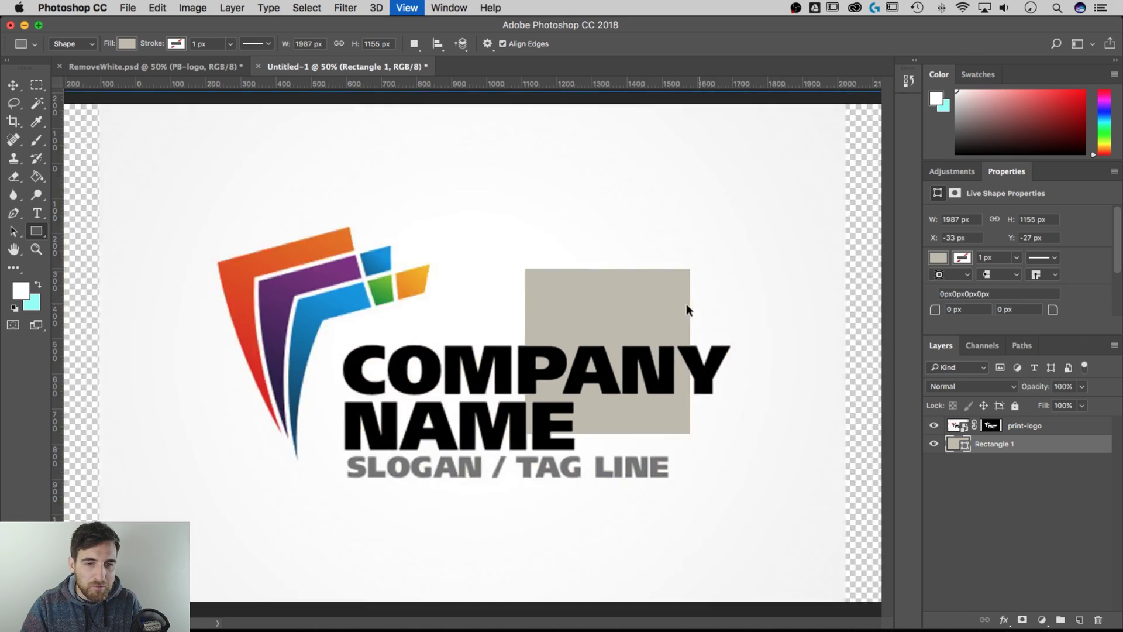
pyautogui.press('super+equal')
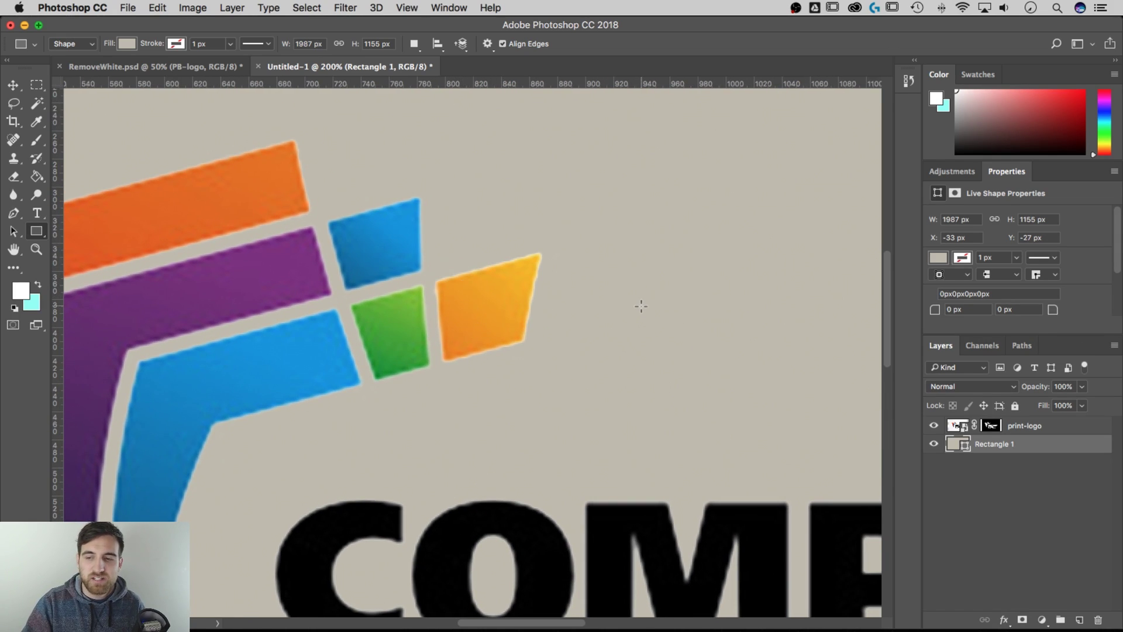
pyautogui.click(989, 428)
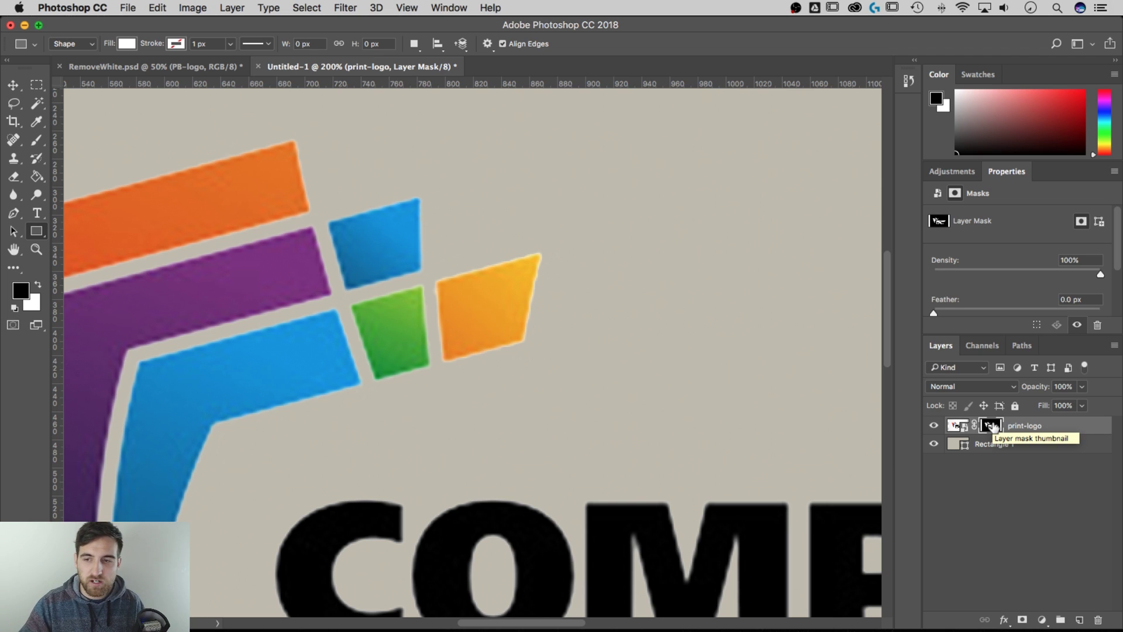
pyautogui.press('super+minus')
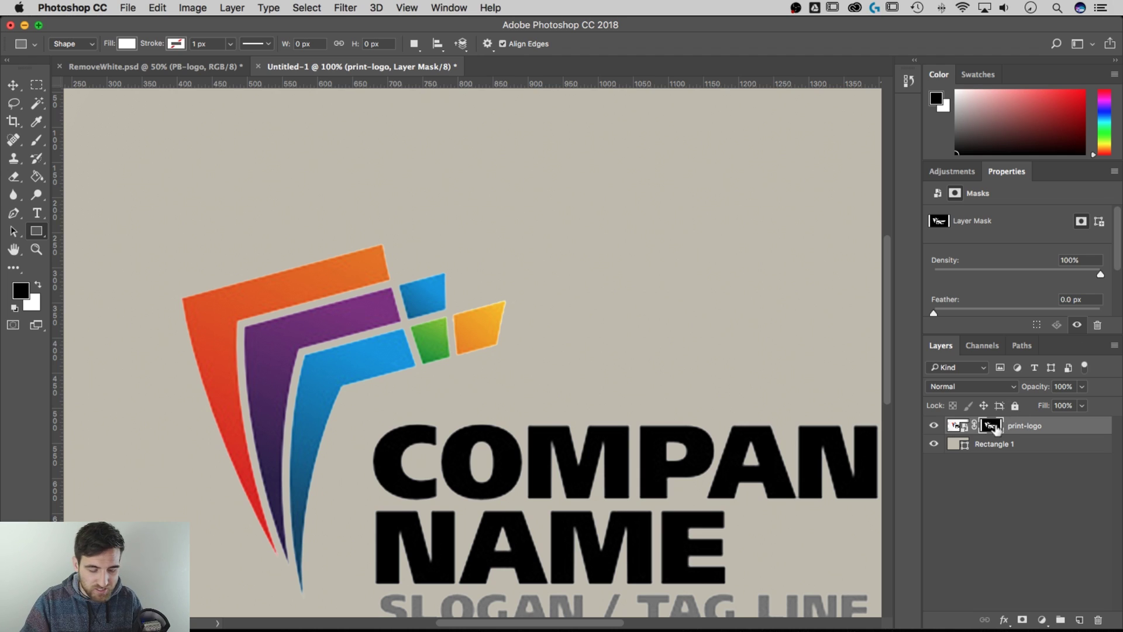
pyautogui.keyDown('shift'); pyautogui.click(991, 426); pyautogui.keyUp('shift')
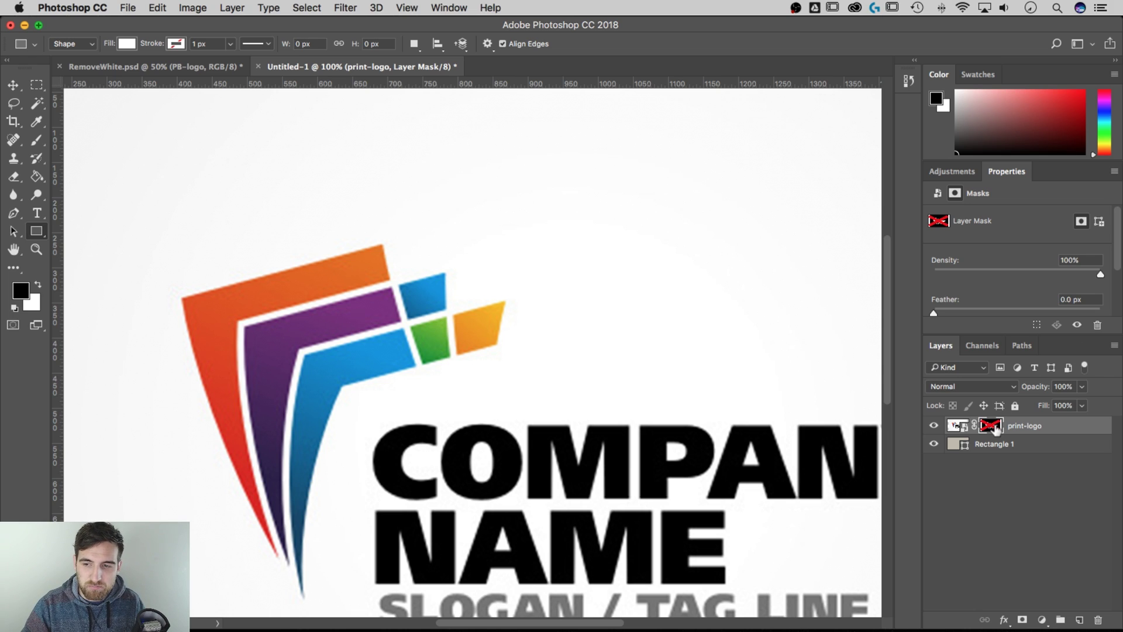
pyautogui.keyDown('shift'); pyautogui.click(991, 426); pyautogui.keyUp('shift')
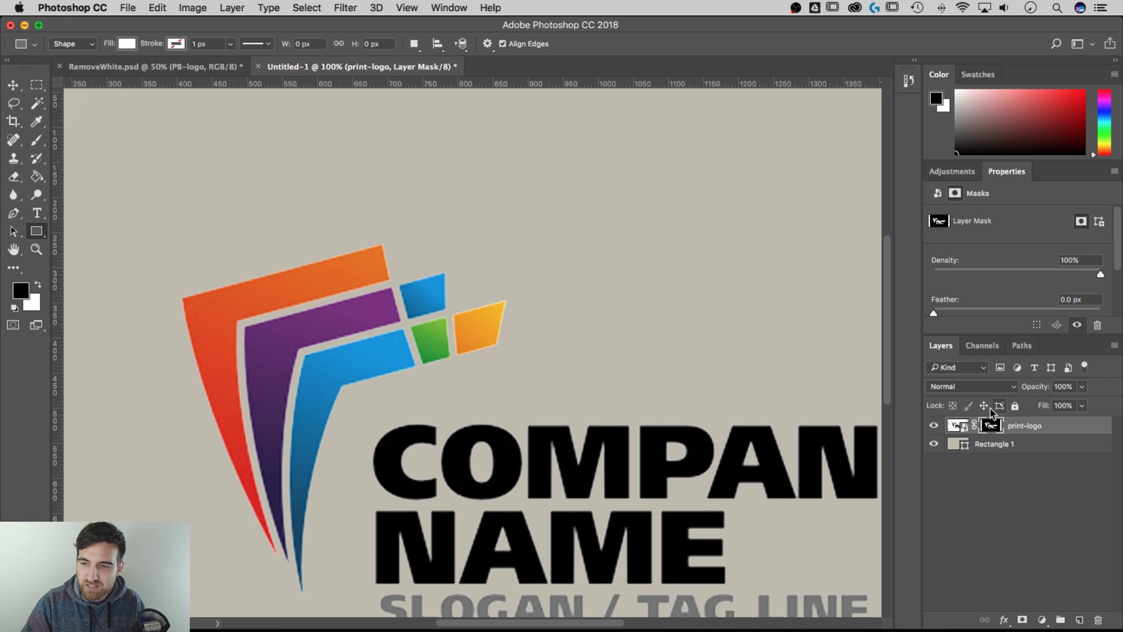
pyautogui.rightClick(997, 428)
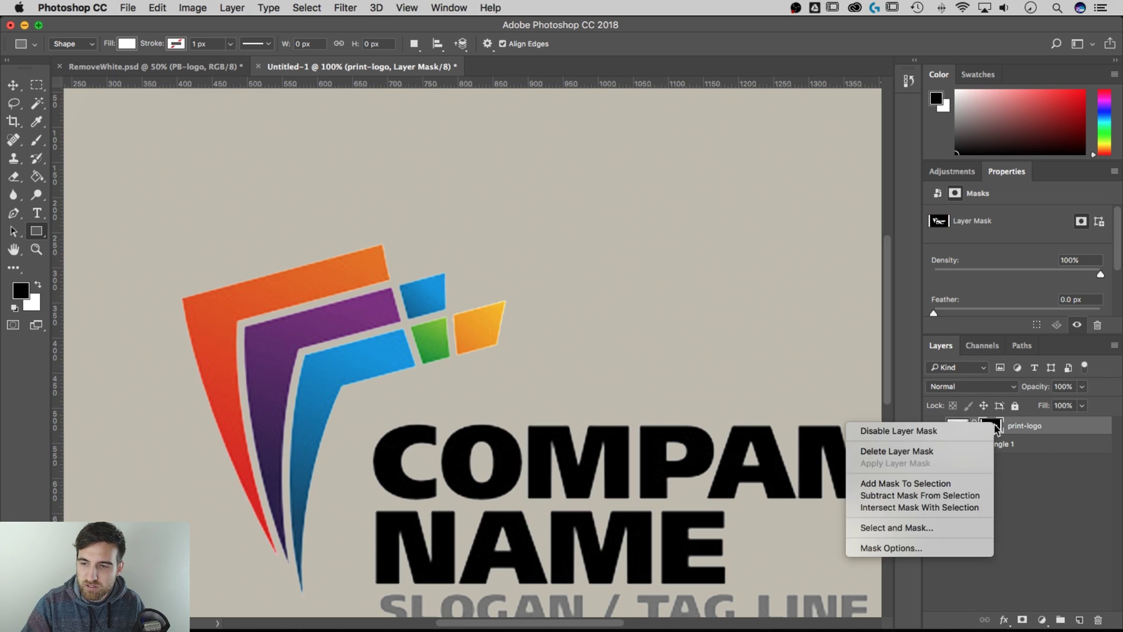
# Step: Set Layers panel thumbnails to large and zoom in to 300% on the coloured squares
pyautogui.click(948, 557)
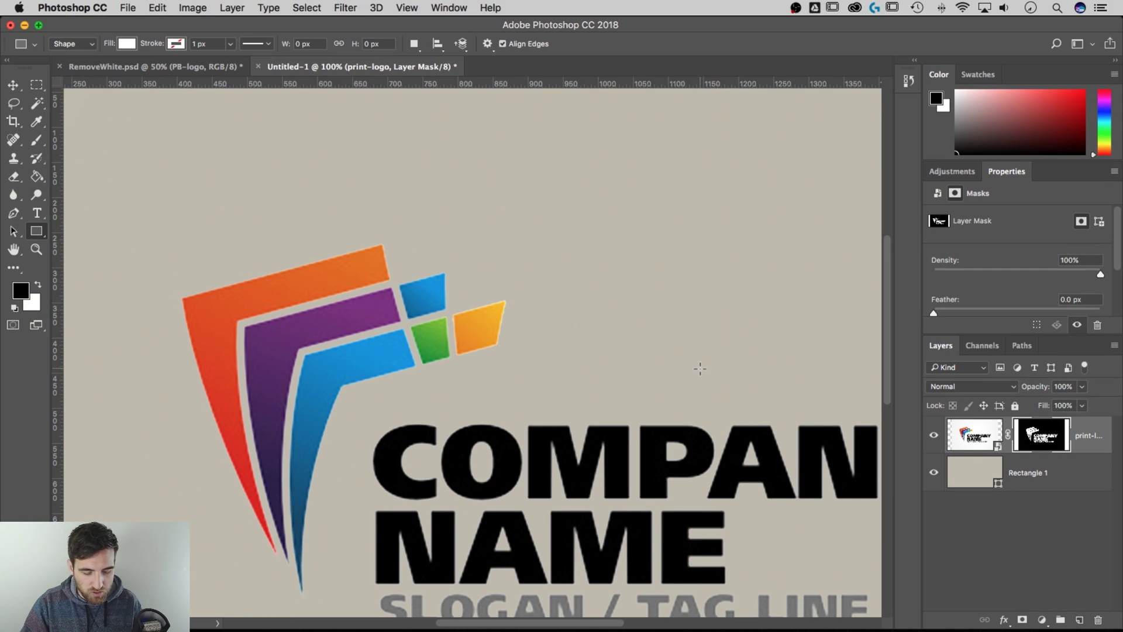
pyautogui.press('v')
pyautogui.moveTo(717, 384); pyautogui.dragTo(682, 343)
pyautogui.scroll(6, 497, 331)
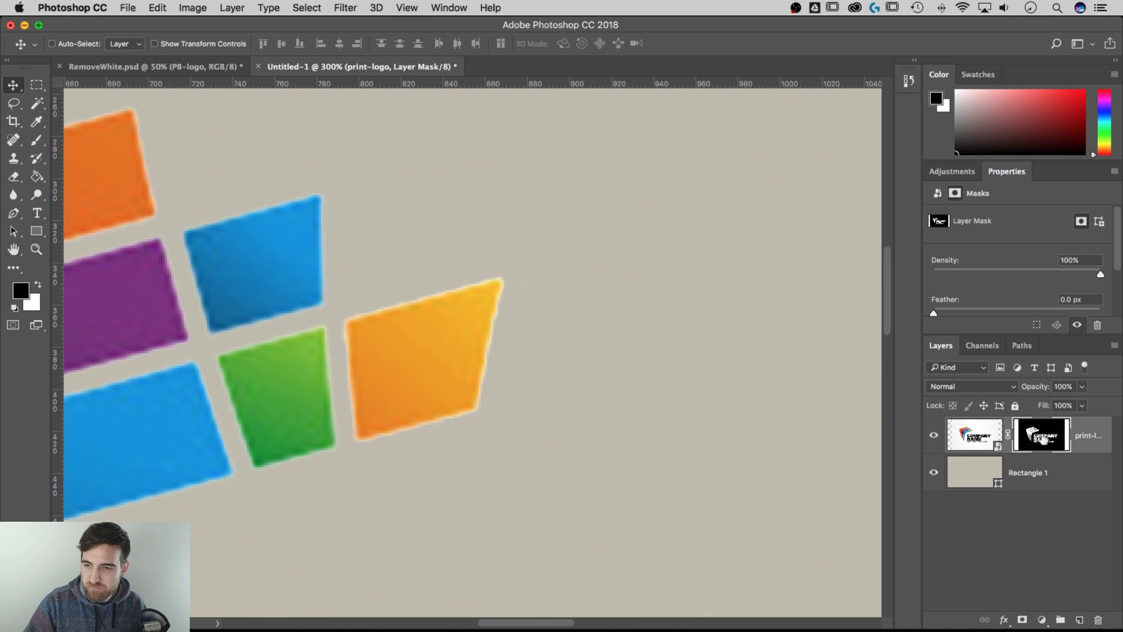
# Step: Select the Brush tool and set its size to 11 px
pyautogui.click(37, 142)
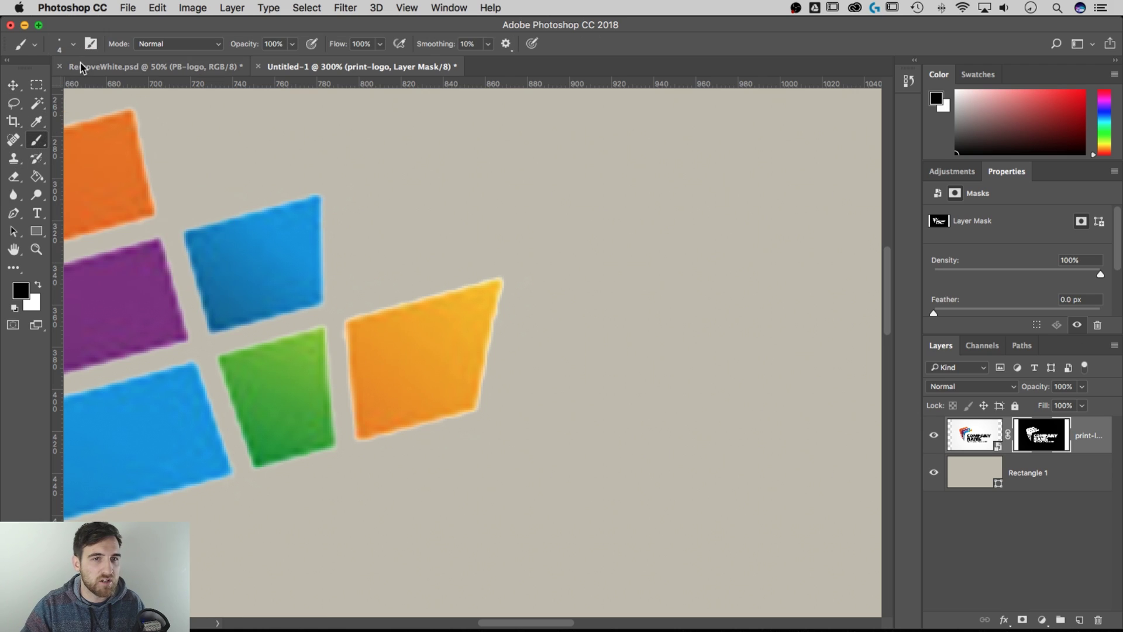
pyautogui.click(74, 45)
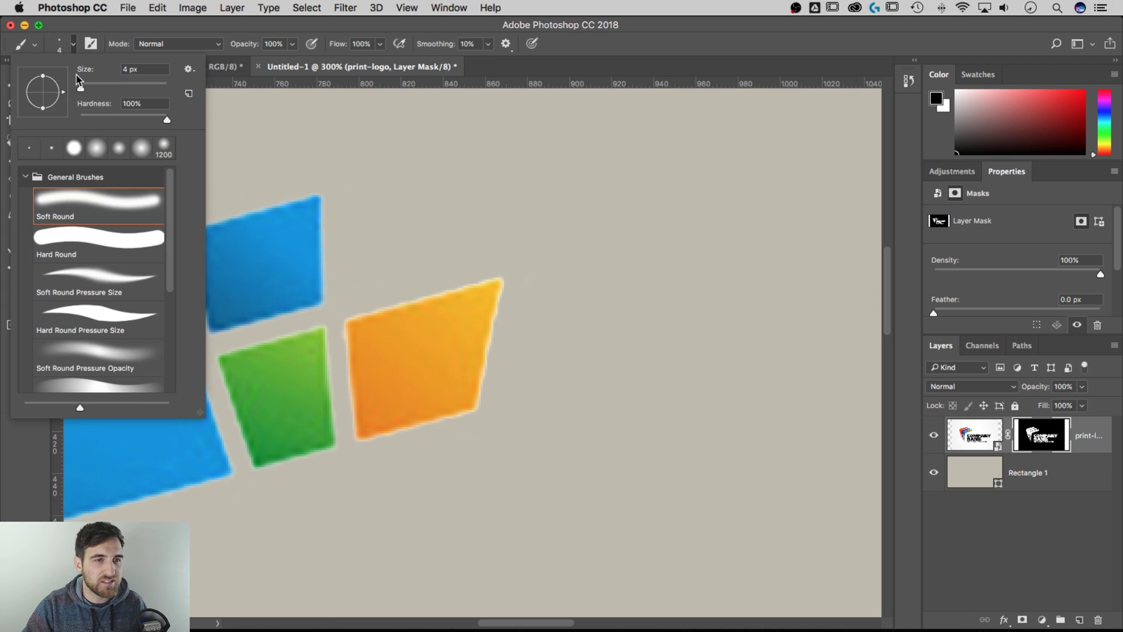
pyautogui.moveTo(80, 88); pyautogui.dragTo(84, 88)
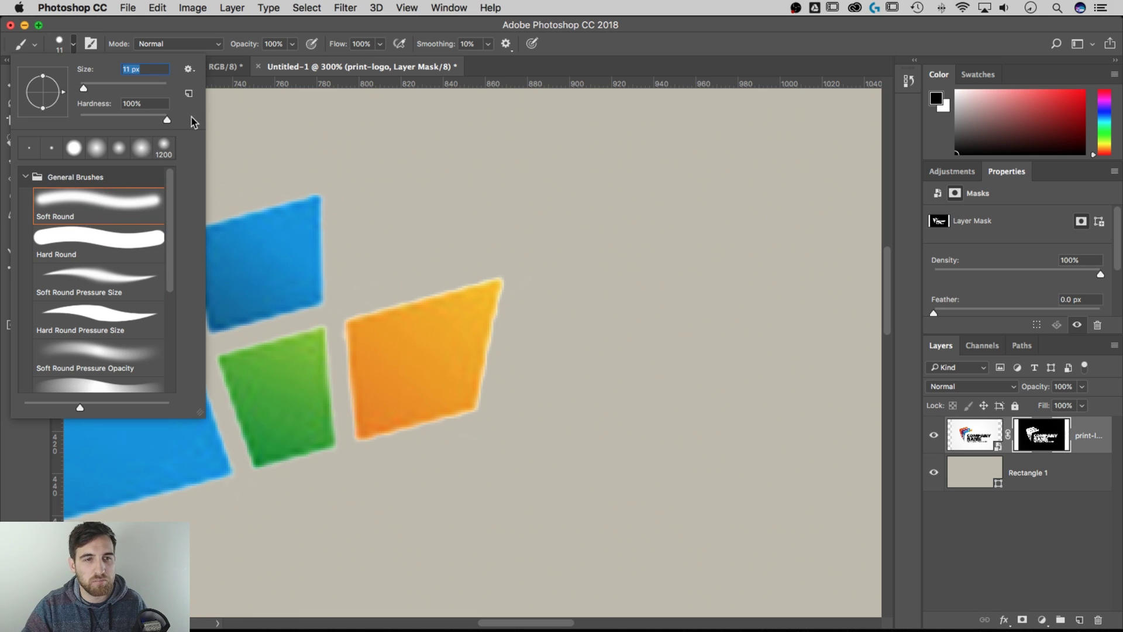
pyautogui.click(603, 28)
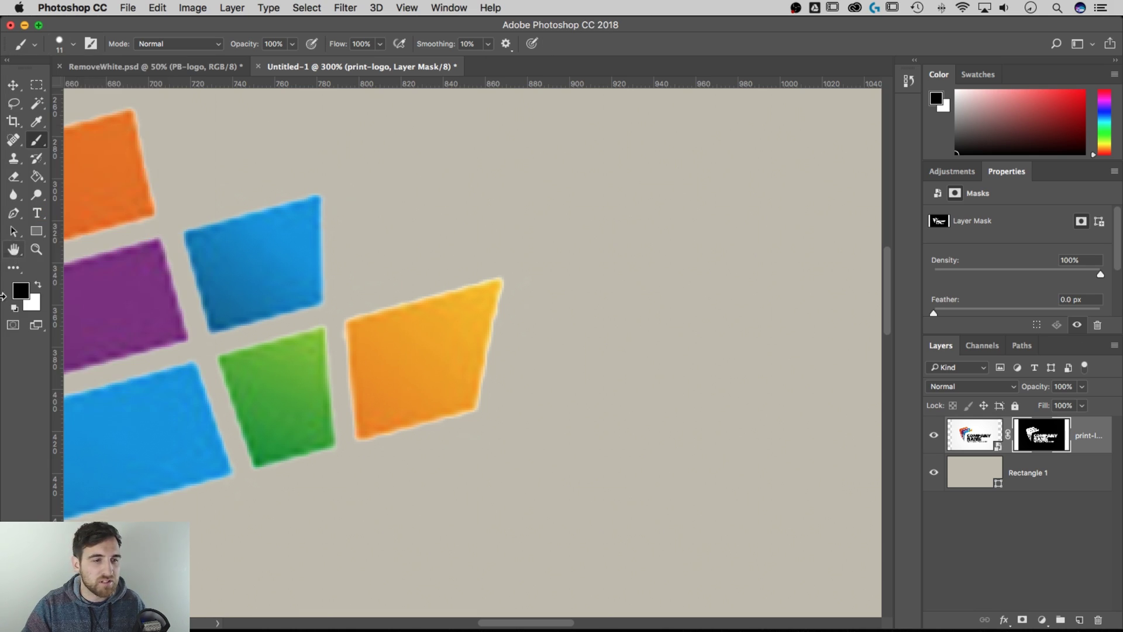
# Step: Swap foreground and background colours repeatedly, ending with black as the painting colour
pyautogui.click(40, 286)
pyautogui.click(40, 287)
pyautogui.click(40, 287)
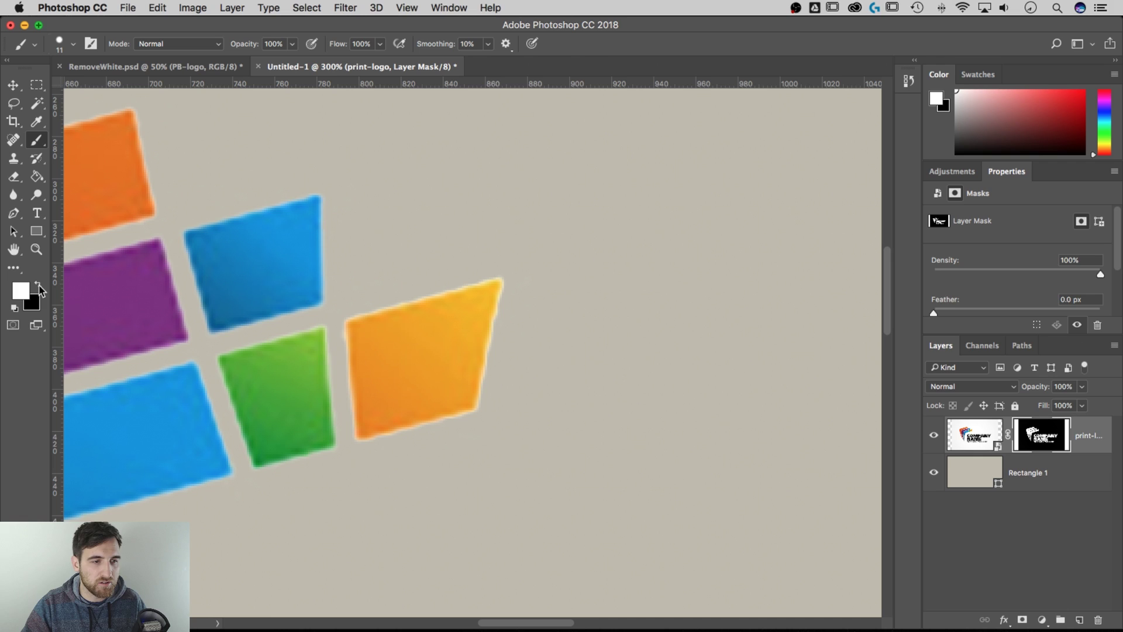
pyautogui.click(40, 287)
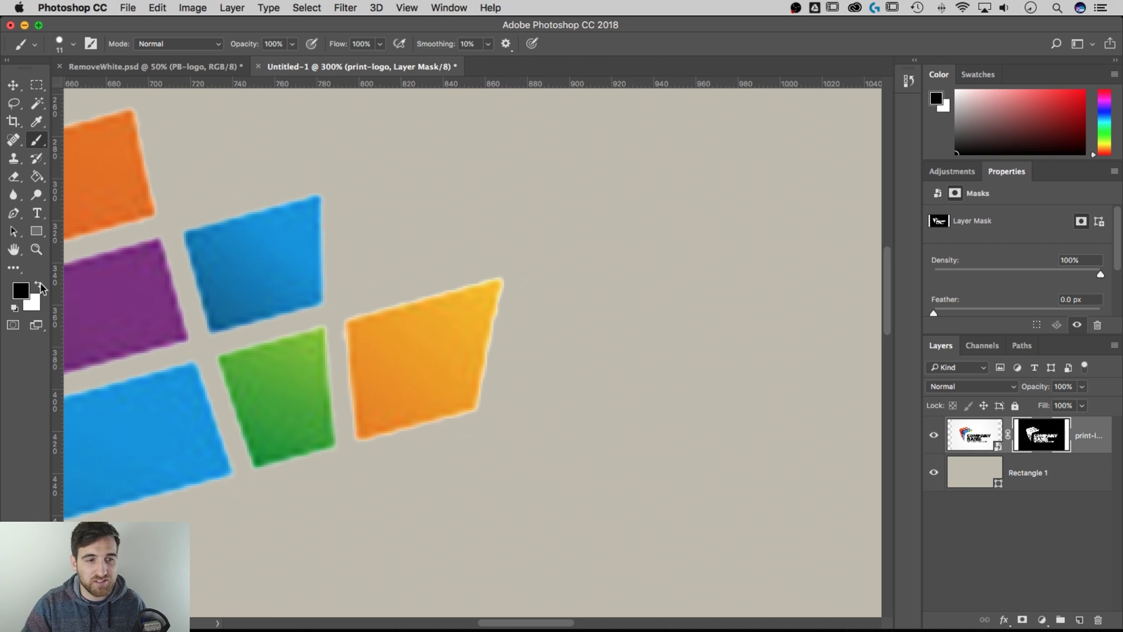
pyautogui.click(39, 287)
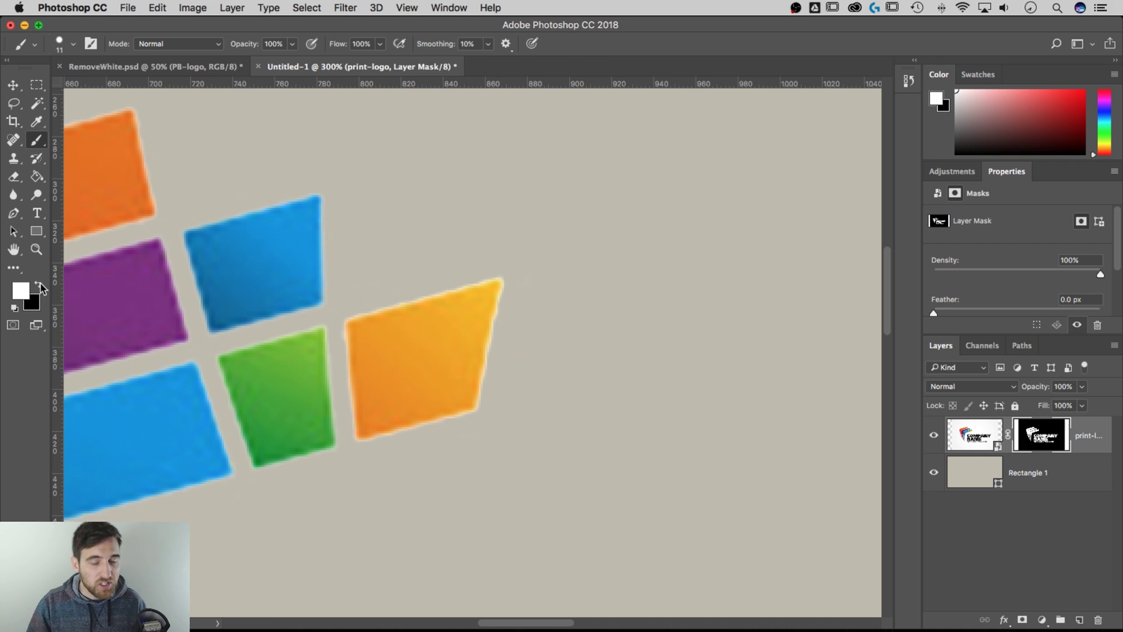
pyautogui.click(39, 286)
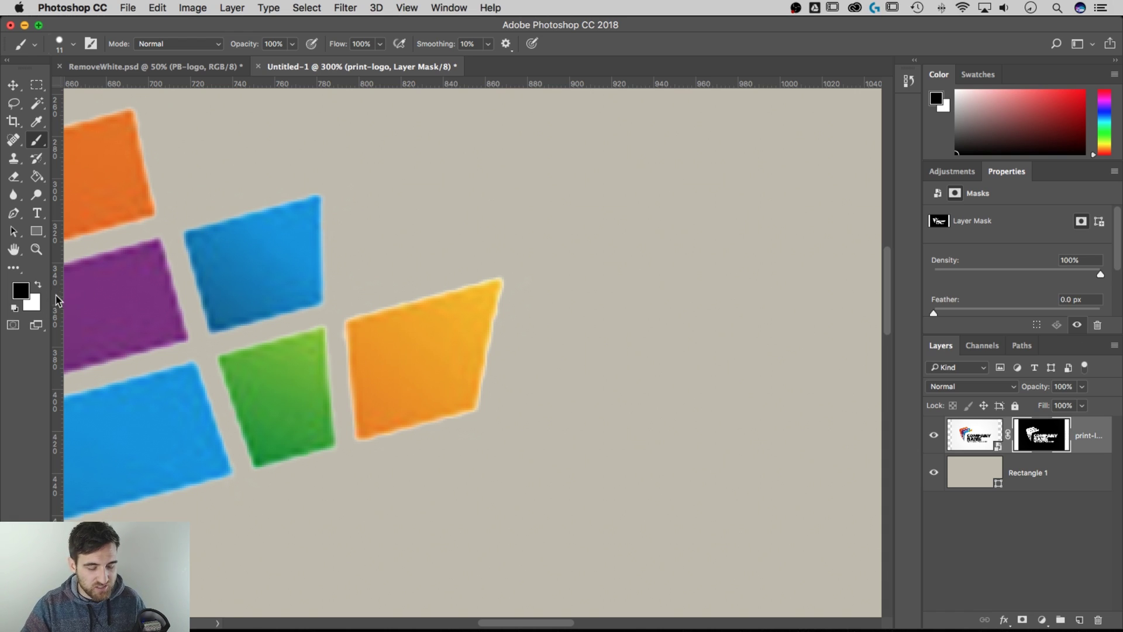
pyautogui.press('x')
pyautogui.press('x')
pyautogui.press('x')
pyautogui.press('x')
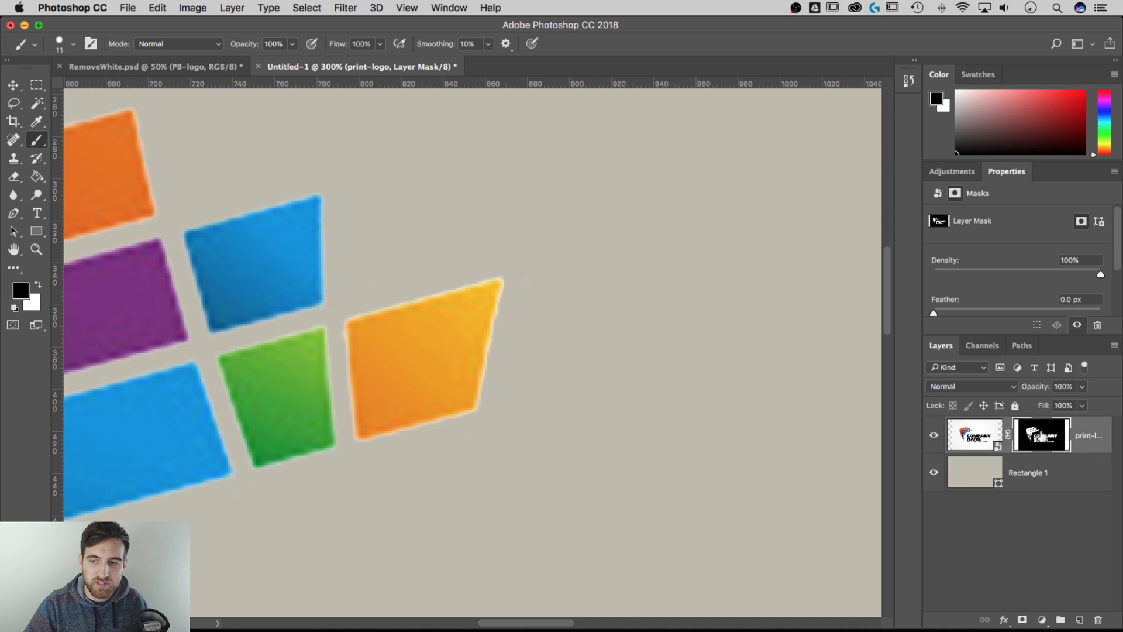
pyautogui.moveTo(478, 275)
pyautogui.mouseDown()
pyautogui.moveTo(464, 401)
pyautogui.moveTo(474, 448)
pyautogui.mouseUp()
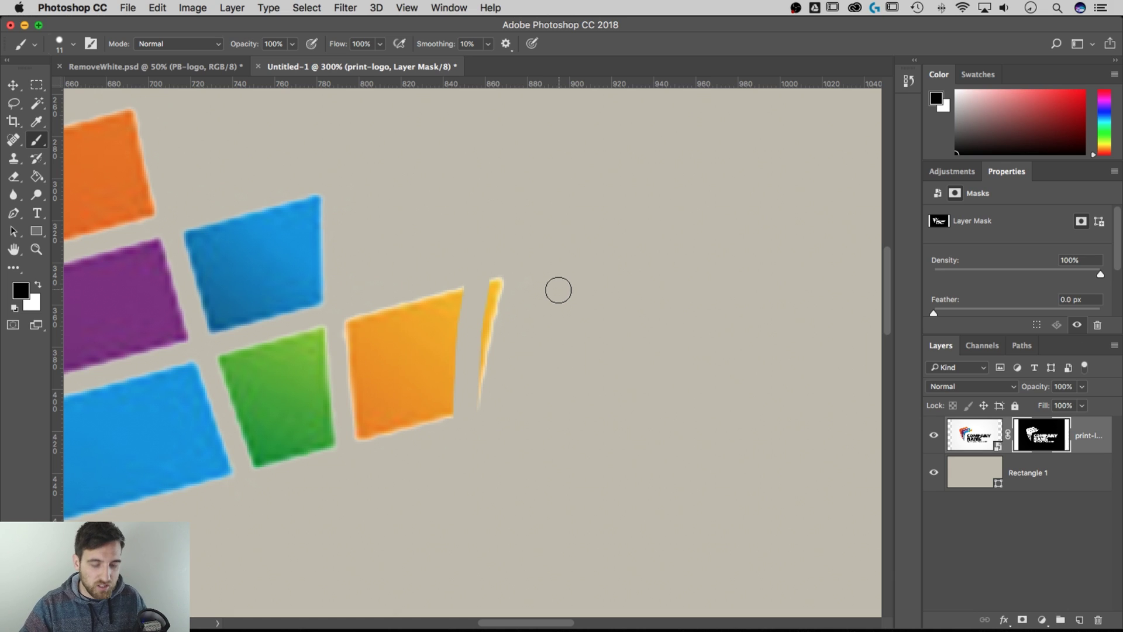
pyautogui.press('super+z')
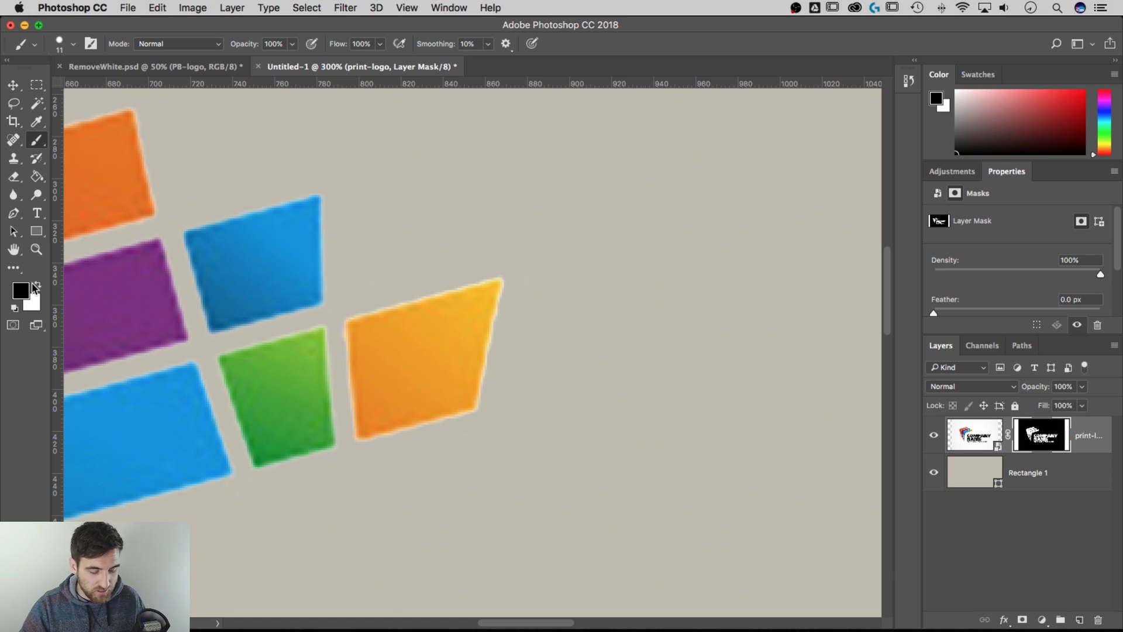
pyautogui.press('x')
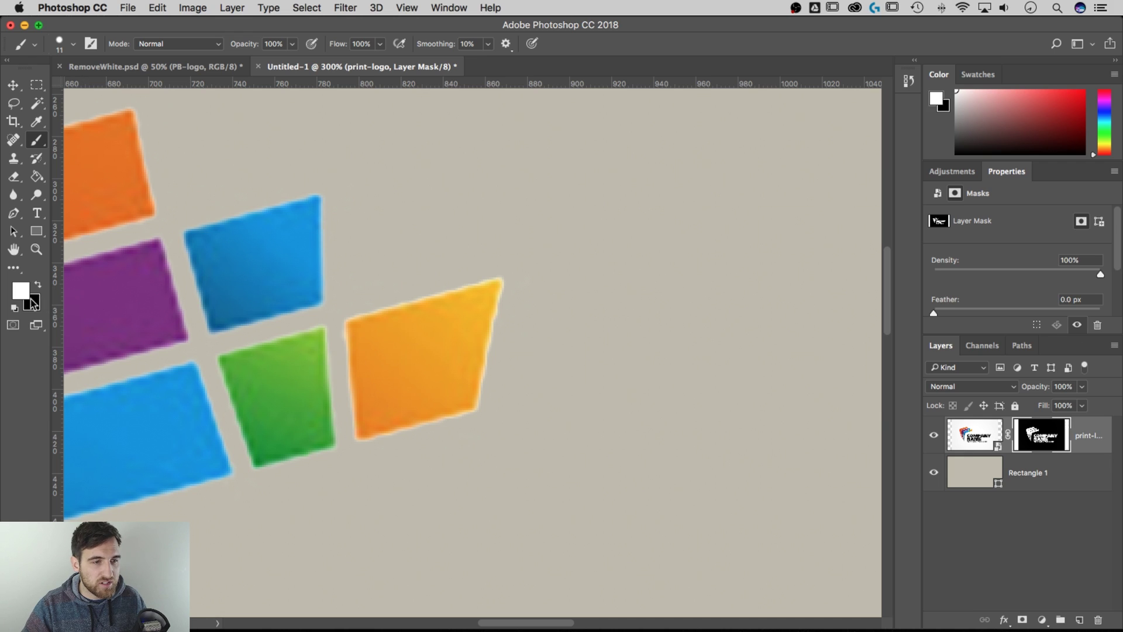
pyautogui.moveTo(507, 228)
pyautogui.mouseDown()
pyautogui.moveTo(491, 304)
pyautogui.moveTo(509, 346)
pyautogui.moveTo(489, 421)
pyautogui.moveTo(545, 379)
pyautogui.moveTo(533, 262)
pyautogui.moveTo(438, 270)
pyautogui.moveTo(385, 306)
pyautogui.moveTo(353, 306)
pyautogui.mouseUp()
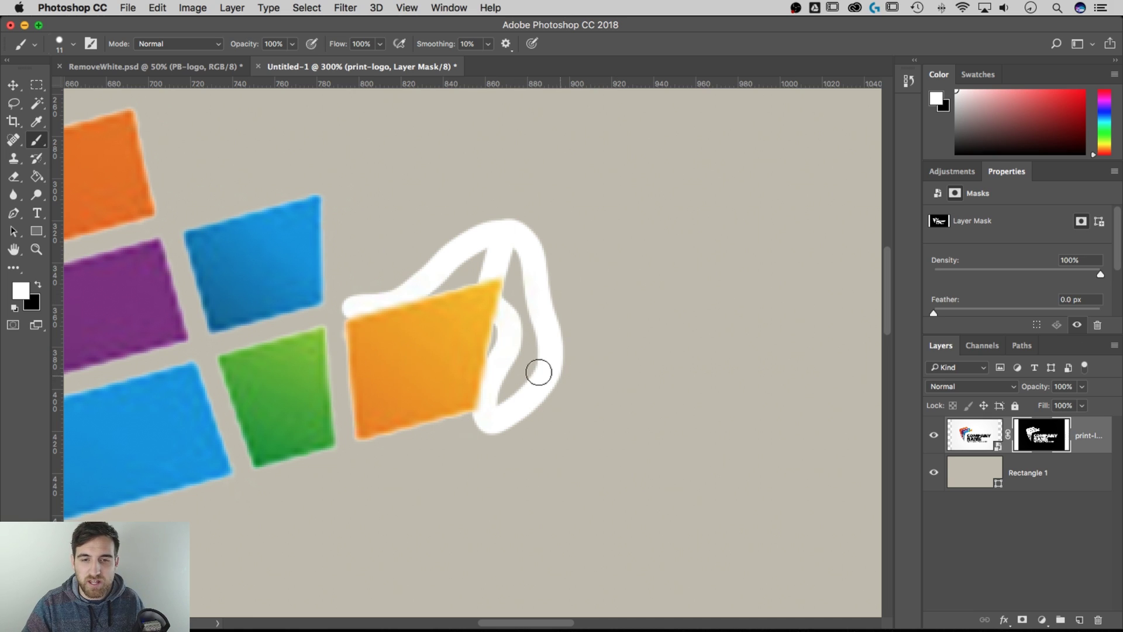
pyautogui.press('super+z')
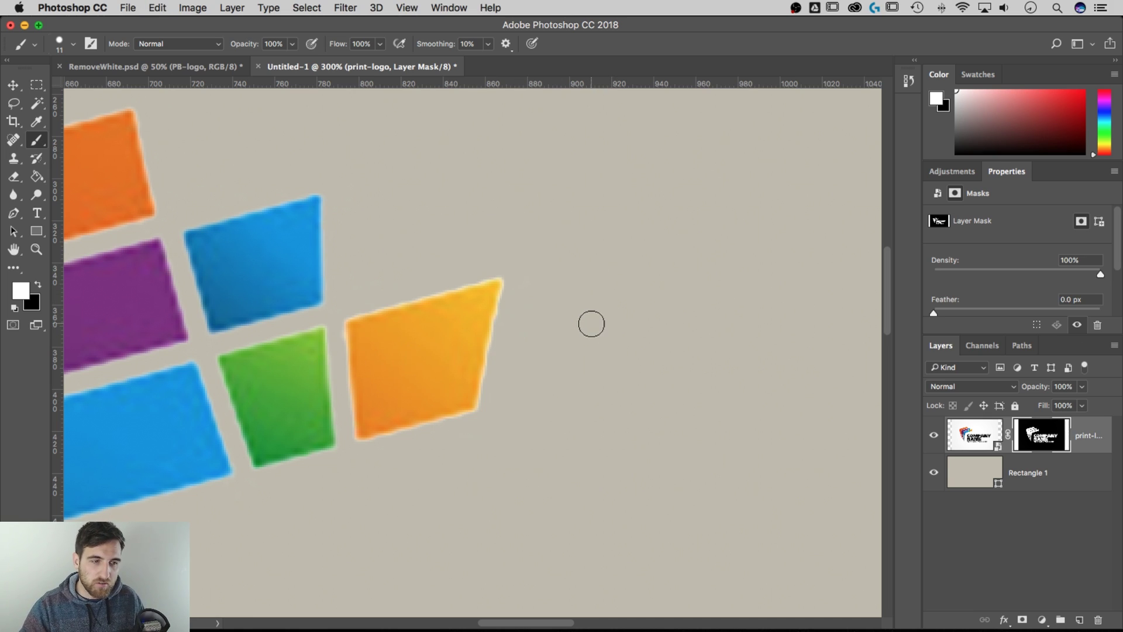
pyautogui.press('x')
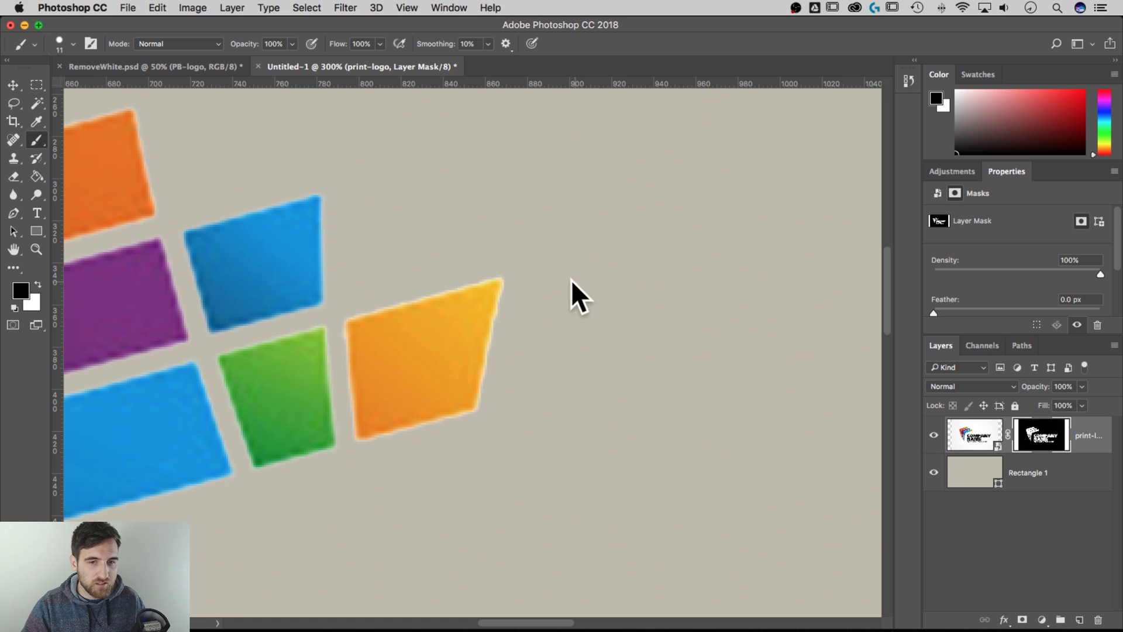
pyautogui.moveTo(493, 262); pyautogui.dragTo(463, 351)
pyautogui.press('super+z')
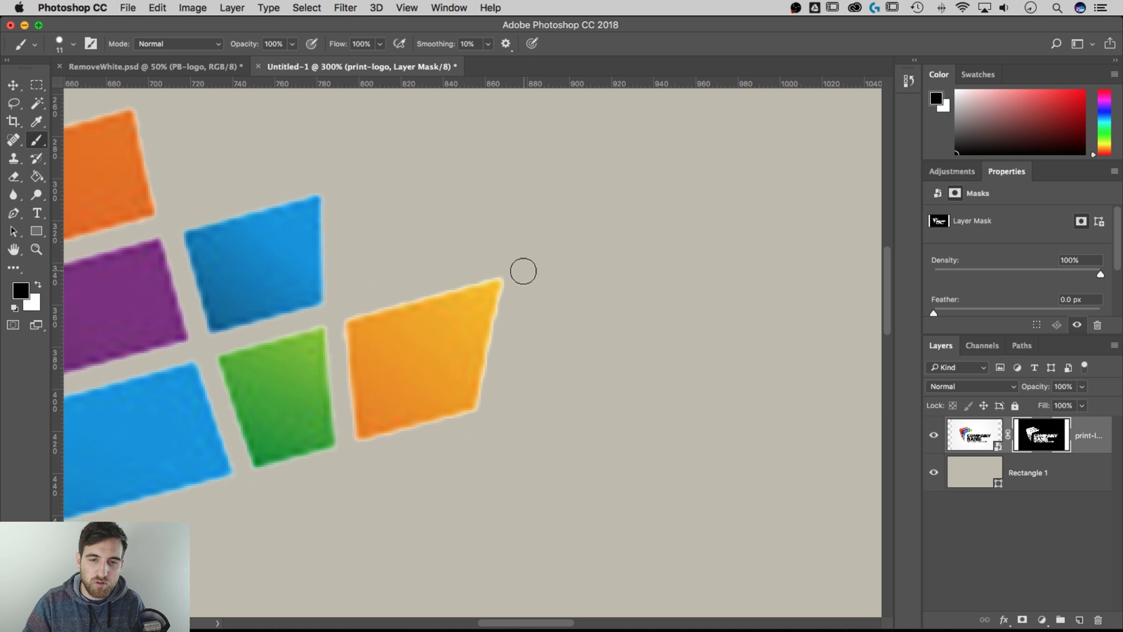
pyautogui.click(469, 308)
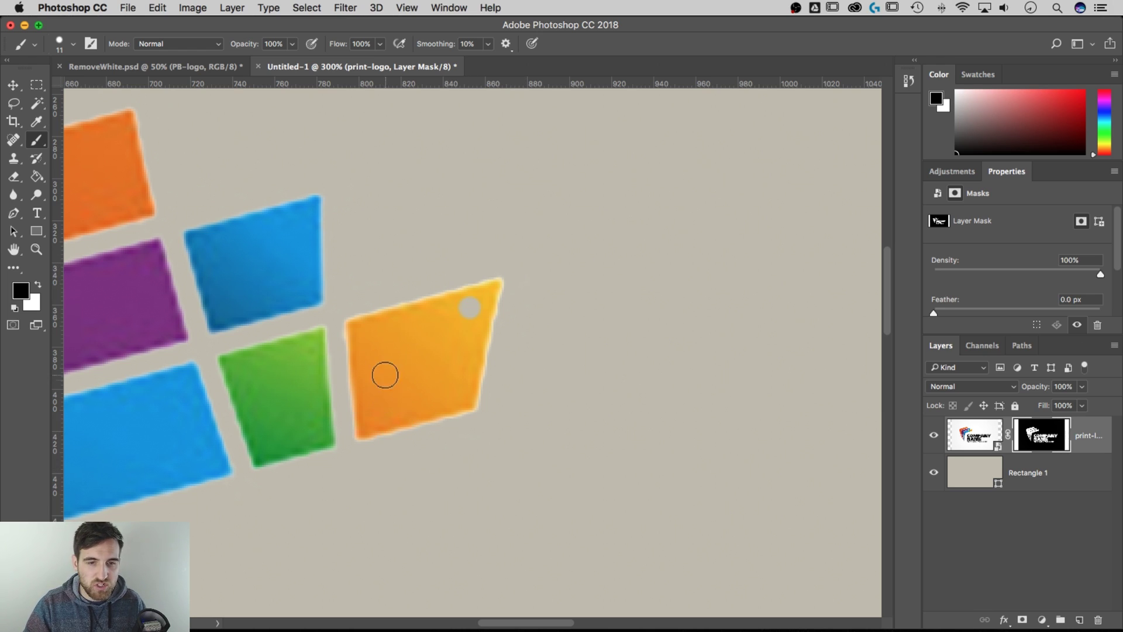
pyautogui.keyDown('shift'); pyautogui.click(384, 395); pyautogui.keyUp('shift')
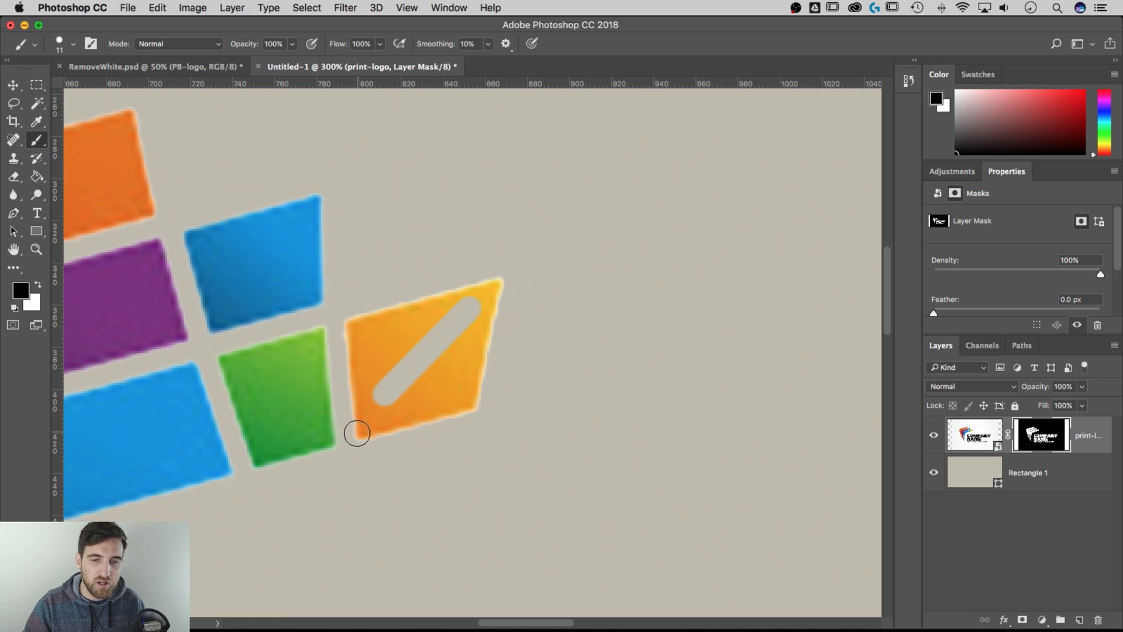
pyautogui.press('super+alt+z')
pyautogui.press('super+alt+z')
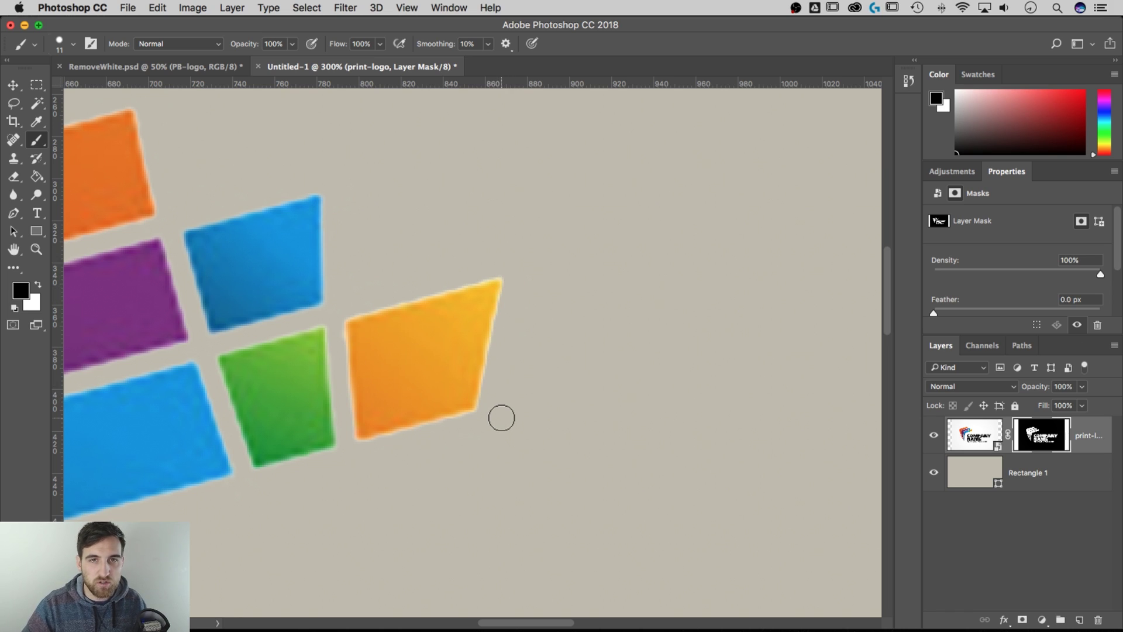
pyautogui.press('x')
pyautogui.press('x')
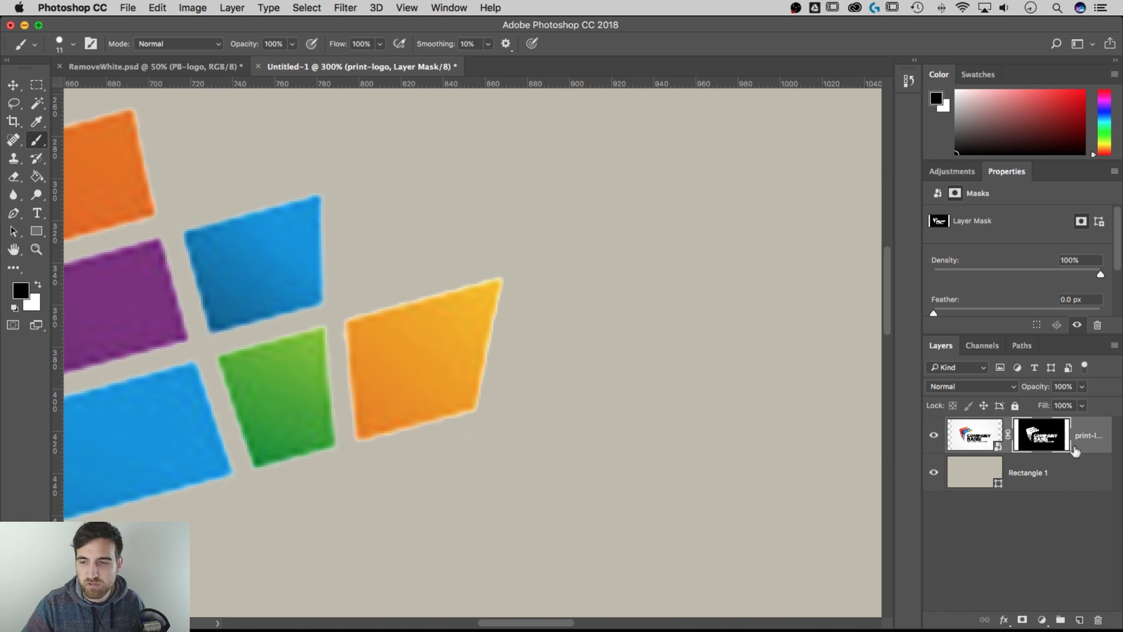
# Step: Set the brush to 5 px size and 80% hardness in the brush preset picker
pyautogui.click(74, 45)
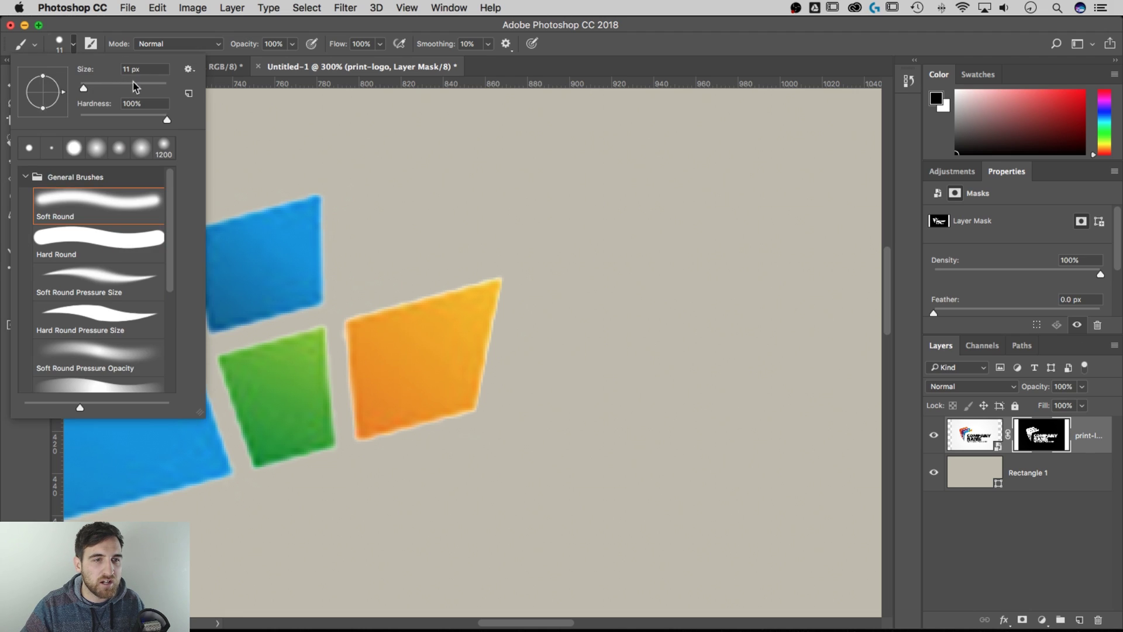
pyautogui.click(146, 68)
pyautogui.write('5')
pyautogui.press('Tab')
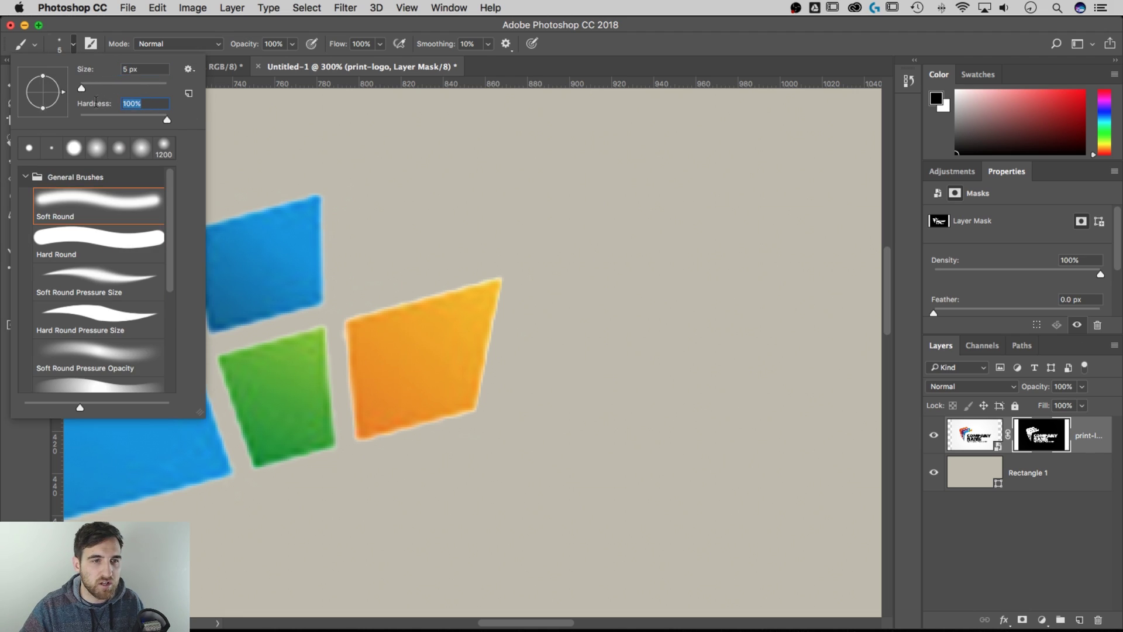
pyautogui.write('80')
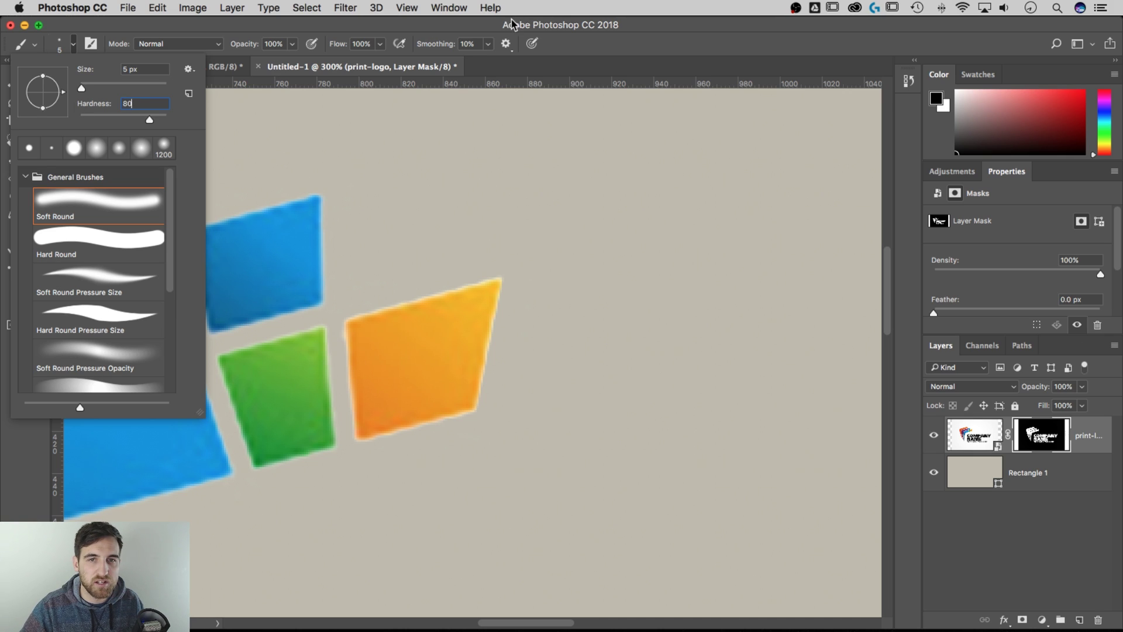
pyautogui.press('Return')
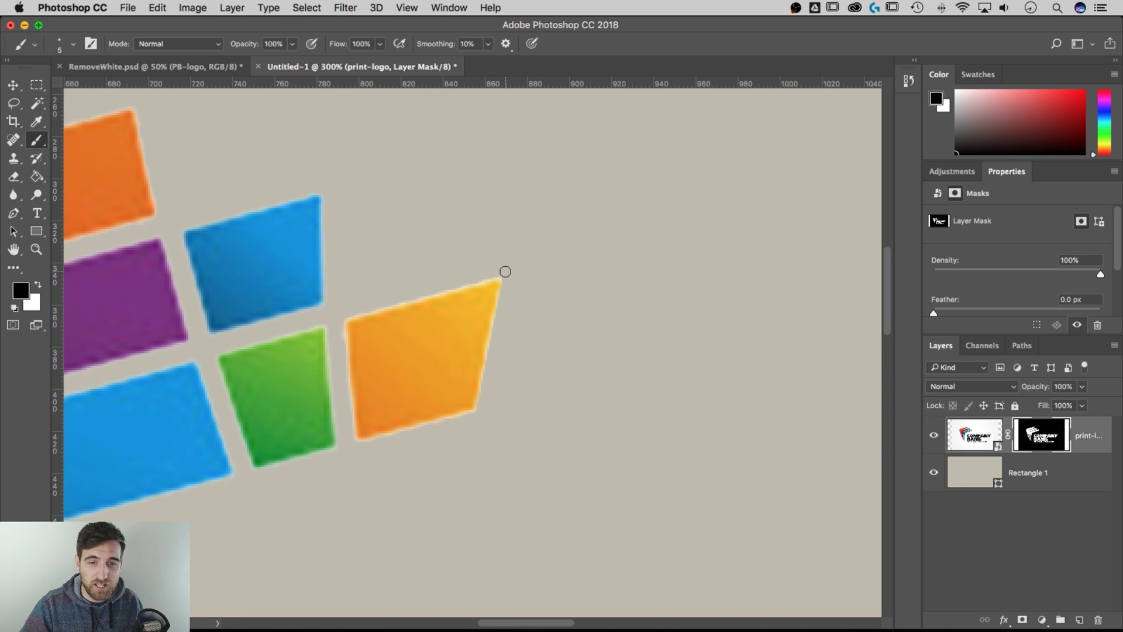
# Step: Paint the mask black along the orange shape's top, left and bottom edges, redoing one stray stroke
pyautogui.keyDown('shift'); pyautogui.click(341, 316); pyautogui.keyUp('shift')
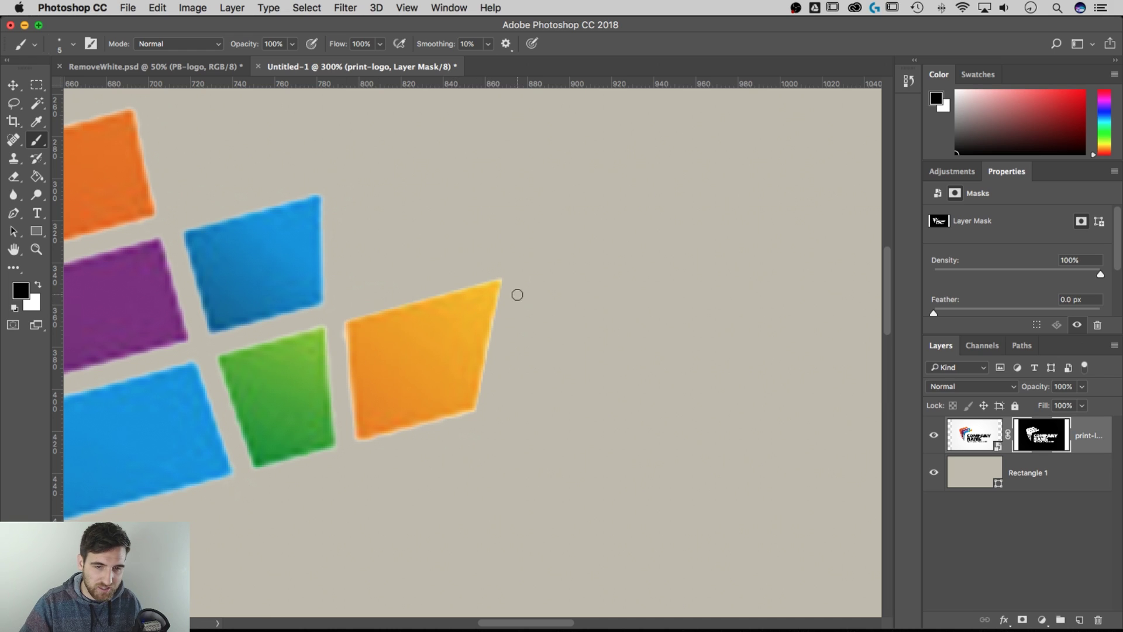
pyautogui.hotkey('ctrl', 'z')
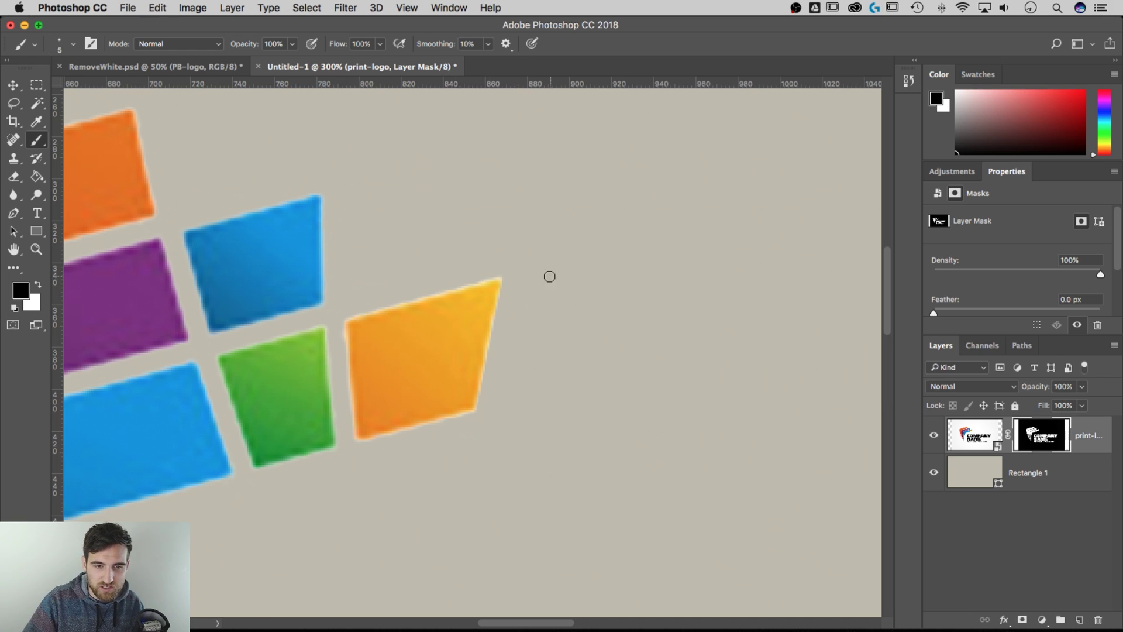
pyautogui.keyDown('shift'); pyautogui.click(342, 314); pyautogui.keyUp('shift')
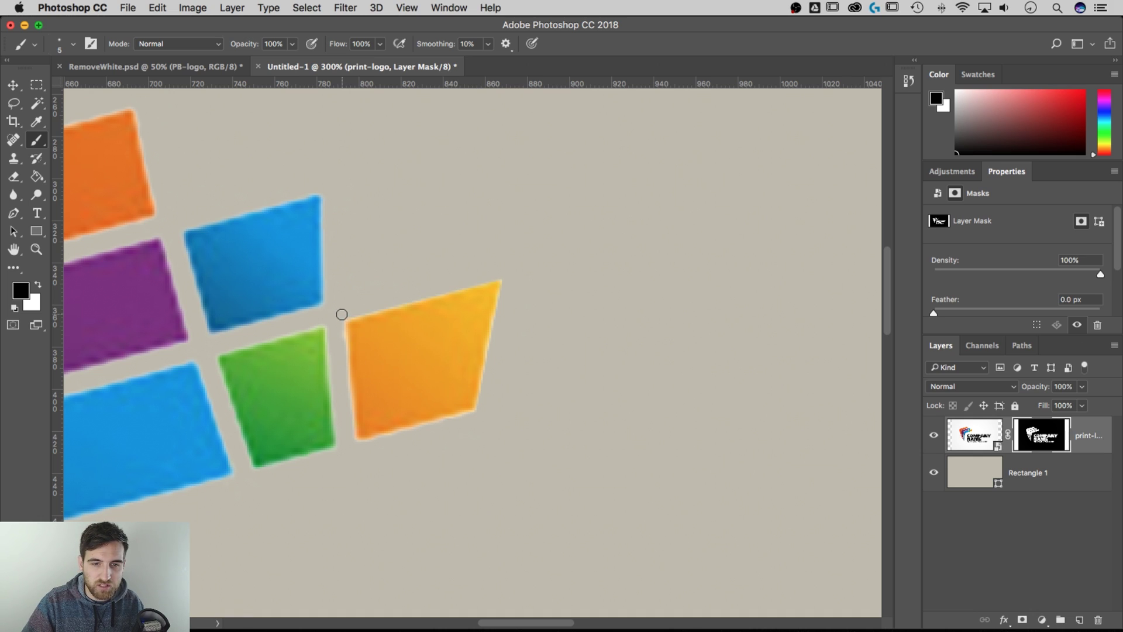
pyautogui.keyDown('shift'); pyautogui.click(347, 446); pyautogui.keyUp('shift')
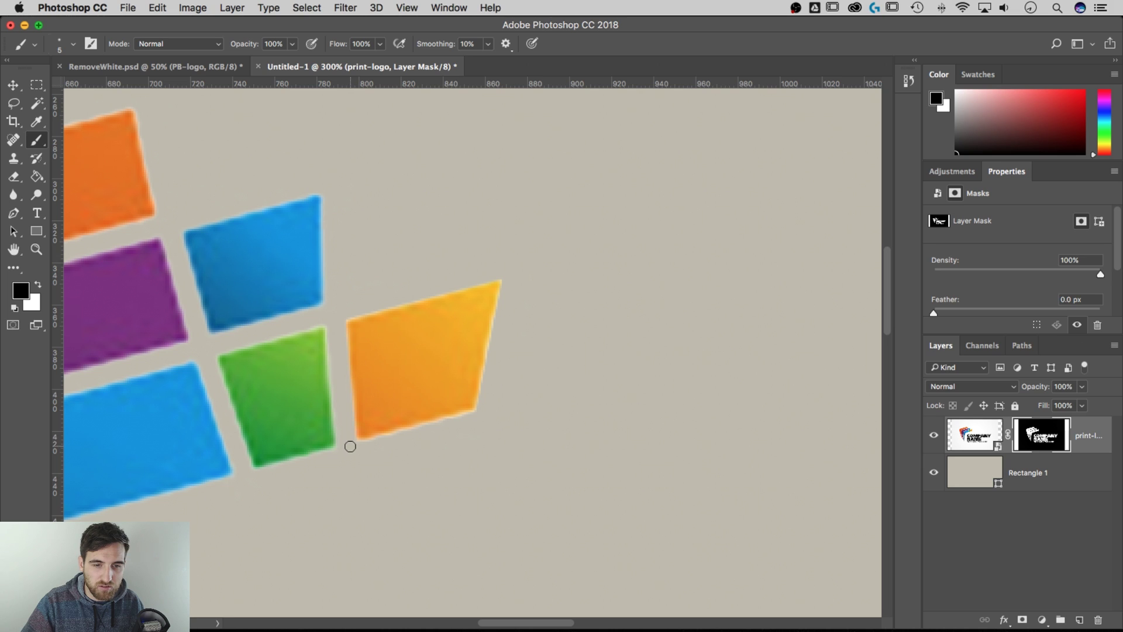
pyautogui.keyDown('shift'); pyautogui.click(482, 410); pyautogui.keyUp('shift')
# Step: Paint demonstration strokes inside the orange shape, undo them all, and return to the whole logo
pyautogui.hscroll(-5, 414, 466)
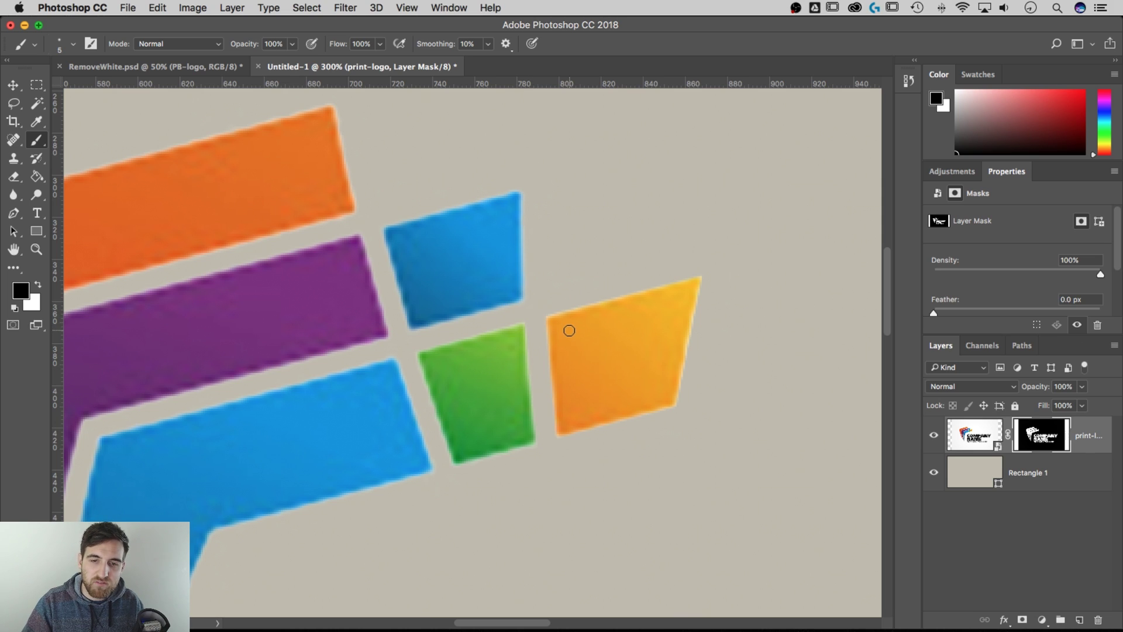
pyautogui.moveTo(569, 330)
pyautogui.mouseDown()
pyautogui.moveTo(667, 311)
pyautogui.moveTo(662, 384)
pyautogui.mouseUp()
pyautogui.keyDown('shift'); pyautogui.click(611, 392); pyautogui.keyUp('shift')
pyautogui.keyDown('shift'); pyautogui.click(628, 353); pyautogui.keyUp('shift')
pyautogui.keyDown('shift'); pyautogui.click(593, 356); pyautogui.keyUp('shift')
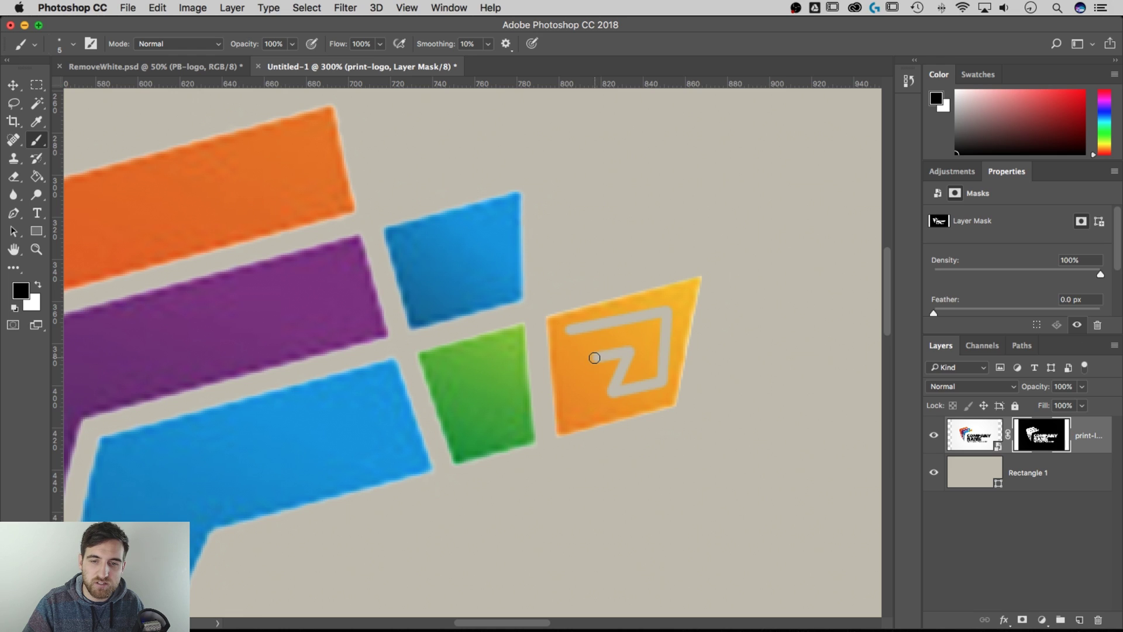
pyautogui.keyDown('shift'); pyautogui.click(591, 388); pyautogui.keyUp('shift')
pyautogui.keyDown('shift'); pyautogui.click(573, 365); pyautogui.keyUp('shift')
pyautogui.keyDown('shift'); pyautogui.click(583, 343); pyautogui.keyUp('shift')
pyautogui.keyDown('shift'); pyautogui.click(638, 338); pyautogui.keyUp('shift')
pyautogui.press('super+alt+z')
pyautogui.press('super+alt+z')
pyautogui.press('super+alt+z')
pyautogui.press('super+alt+z')
pyautogui.press('super+alt+z')
pyautogui.press('super+alt+z')
pyautogui.press('super+alt+z')
pyautogui.press('super+alt+z')
pyautogui.press('super+alt+z')
pyautogui.press('super+alt+z')
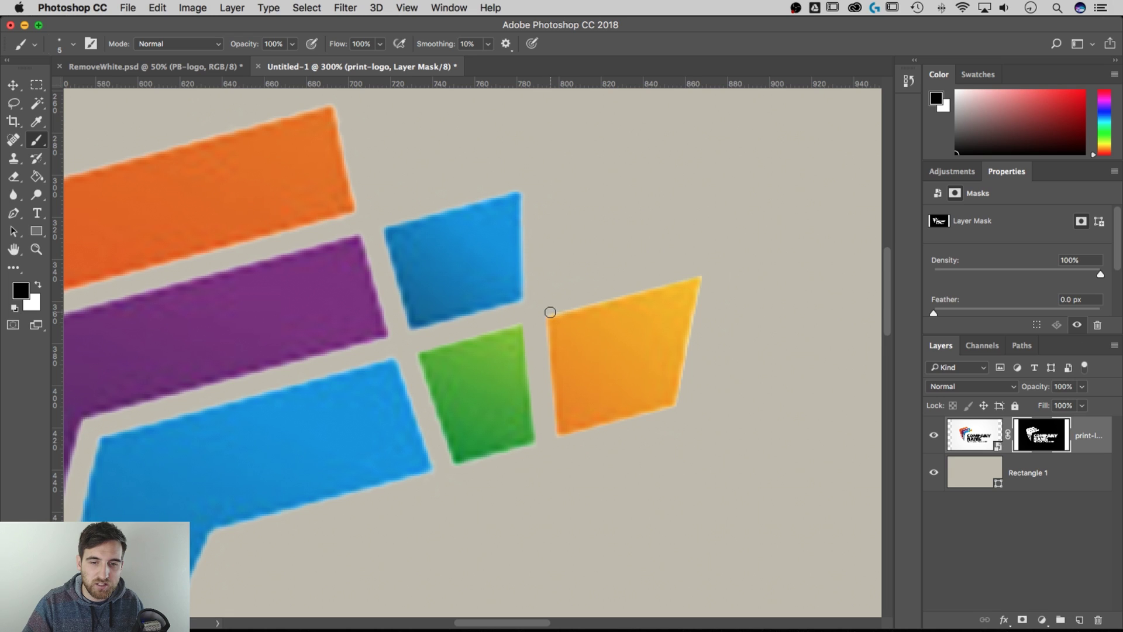
pyautogui.press('super+alt+z')
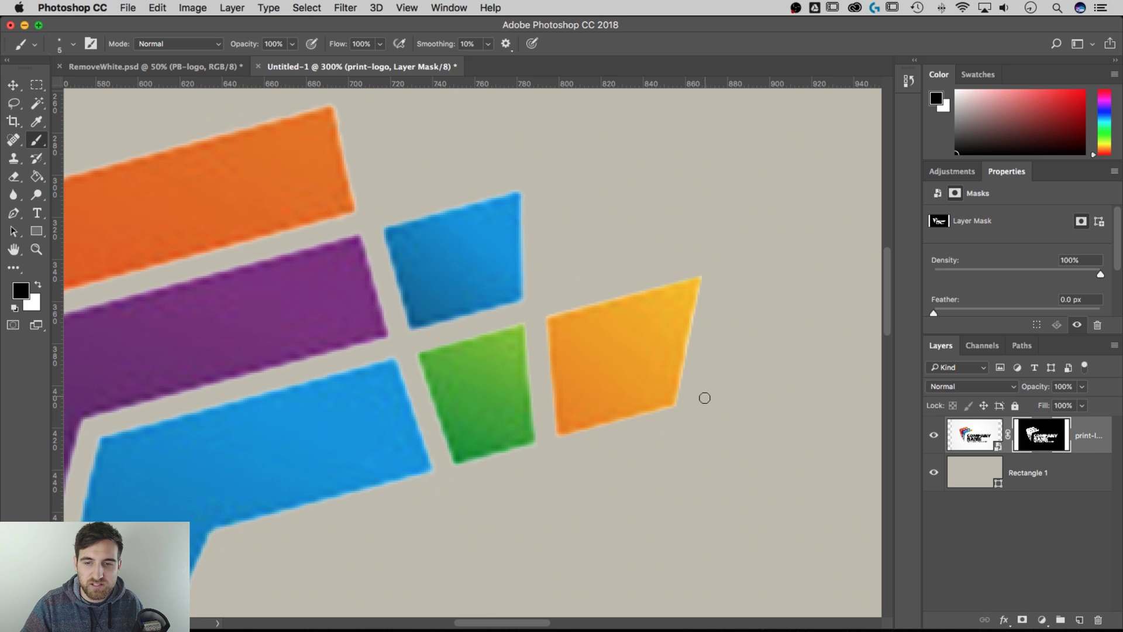
pyautogui.press('super+1')
pyautogui.moveTo(725, 369); pyautogui.dragTo(560, 271)
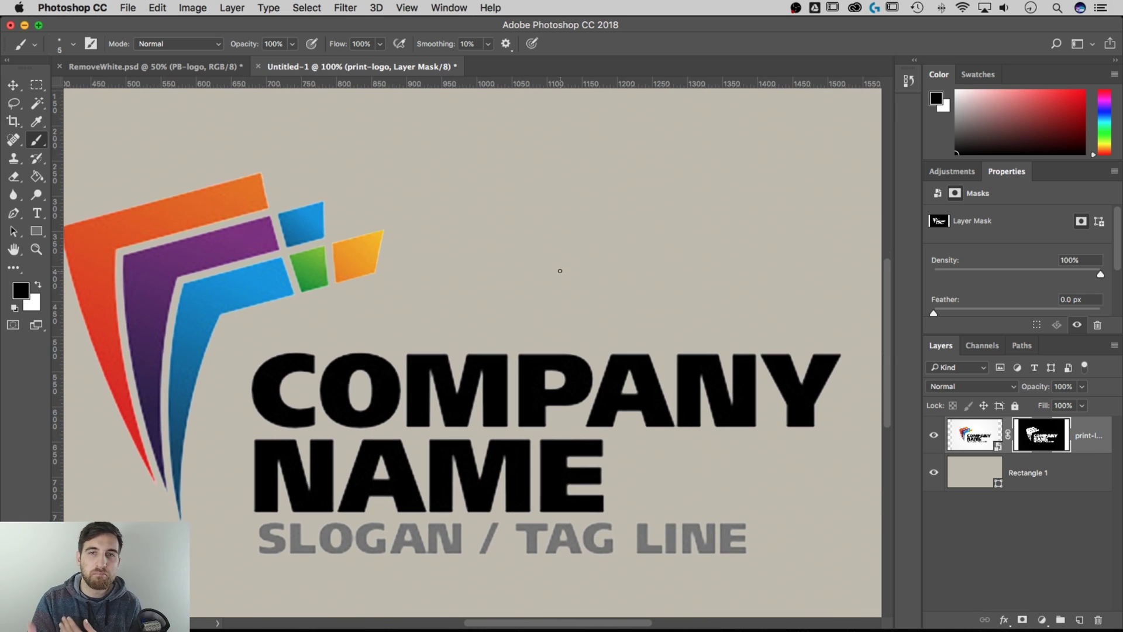
# Step: Open print-logo's layer mask in the Select and Mask workspace
pyautogui.doubleClick(1045, 432)
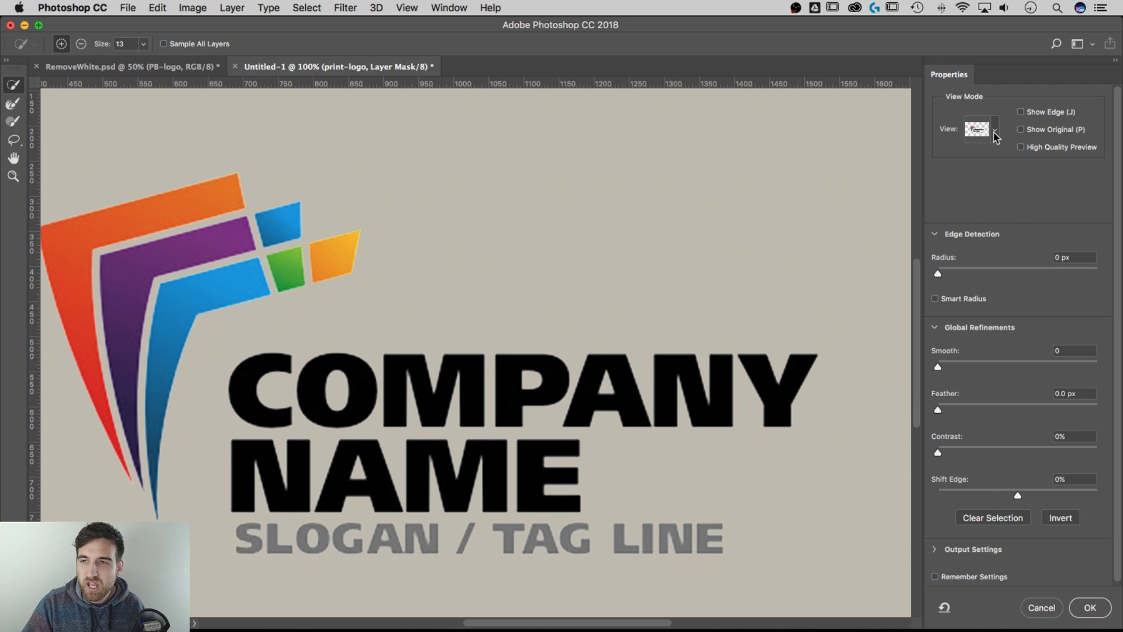
# Step: Change the view mode and try Radius 52 px, Smooth back to 0, and Contrast 100%
pyautogui.click(995, 130)
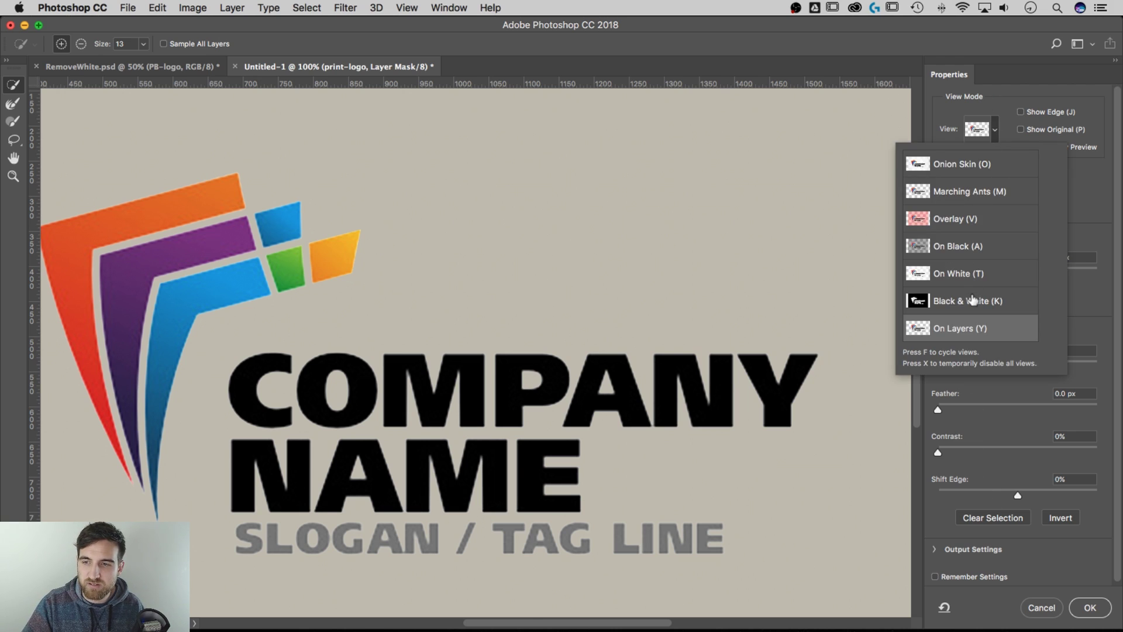
pyautogui.click(973, 300)
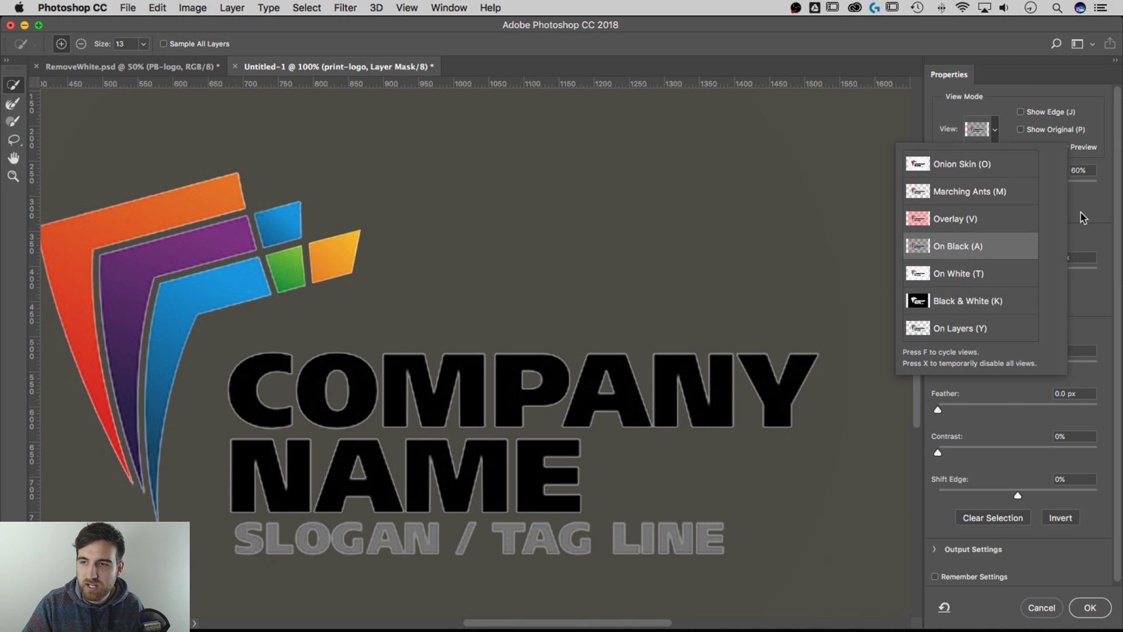
pyautogui.click(1083, 218)
pyautogui.moveTo(939, 275)
pyautogui.mouseDown()
pyautogui.moveTo(1069, 276)
pyautogui.moveTo(938, 287)
pyautogui.mouseUp()
pyautogui.moveTo(939, 374); pyautogui.dragTo(880, 424)
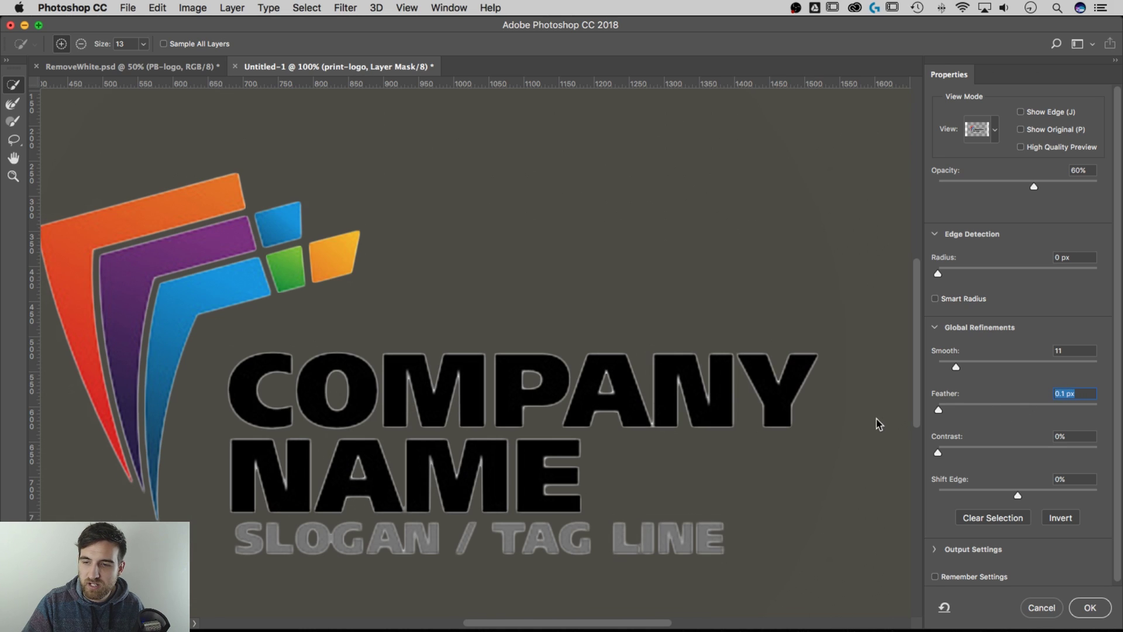
pyautogui.moveTo(963, 370); pyautogui.dragTo(918, 373)
pyautogui.moveTo(939, 455); pyautogui.dragTo(895, 458)
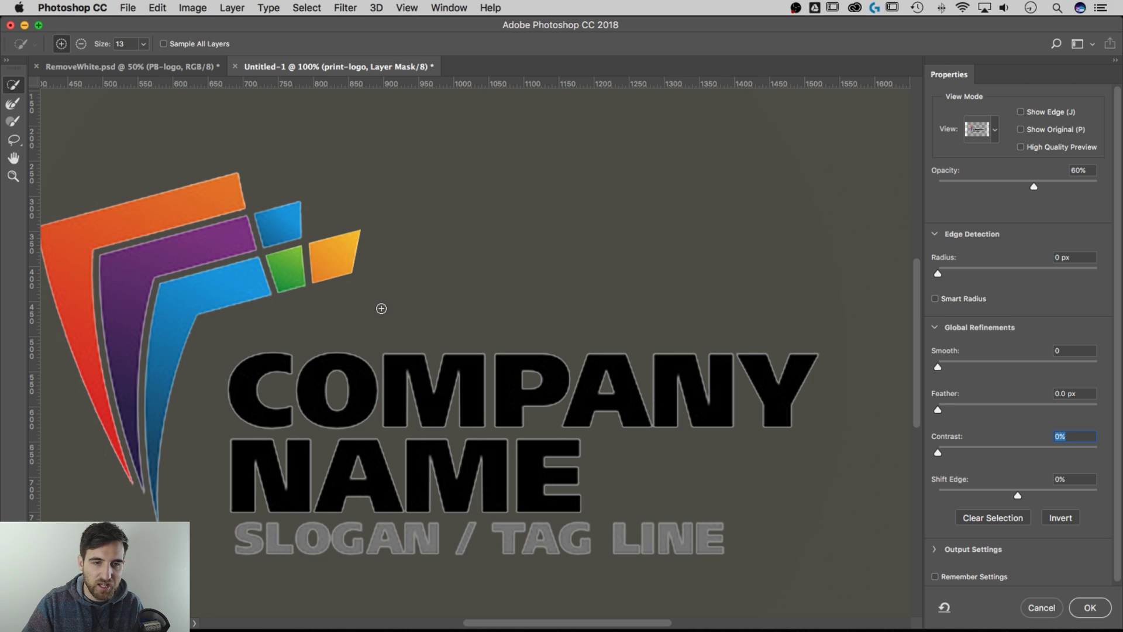
# Step: Try Shift Edge at -100% then -29% on the logo edges, then cancel without applying
pyautogui.press('super+plus')
pyautogui.press('super+plus')
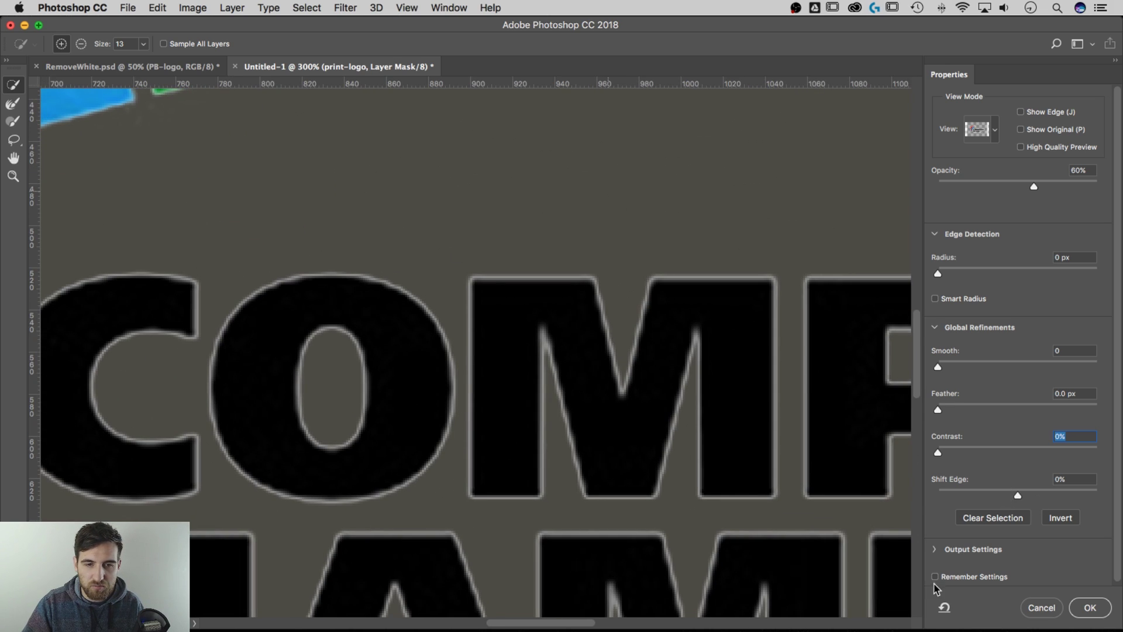
pyautogui.moveTo(1019, 499); pyautogui.dragTo(895, 504)
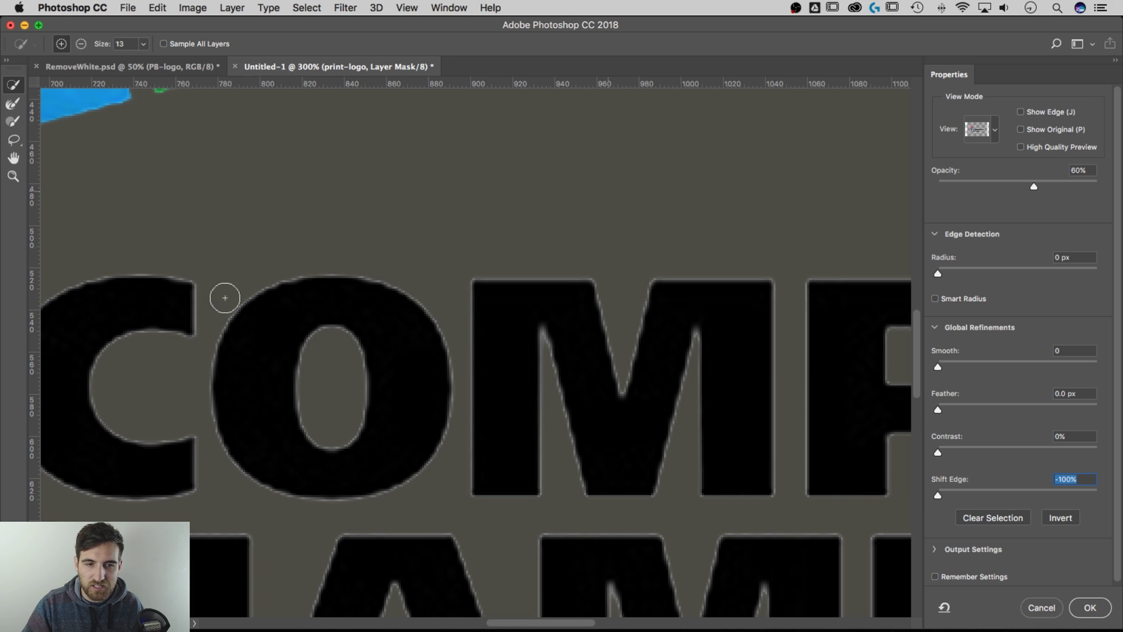
pyautogui.moveTo(209, 180); pyautogui.dragTo(560, 496)
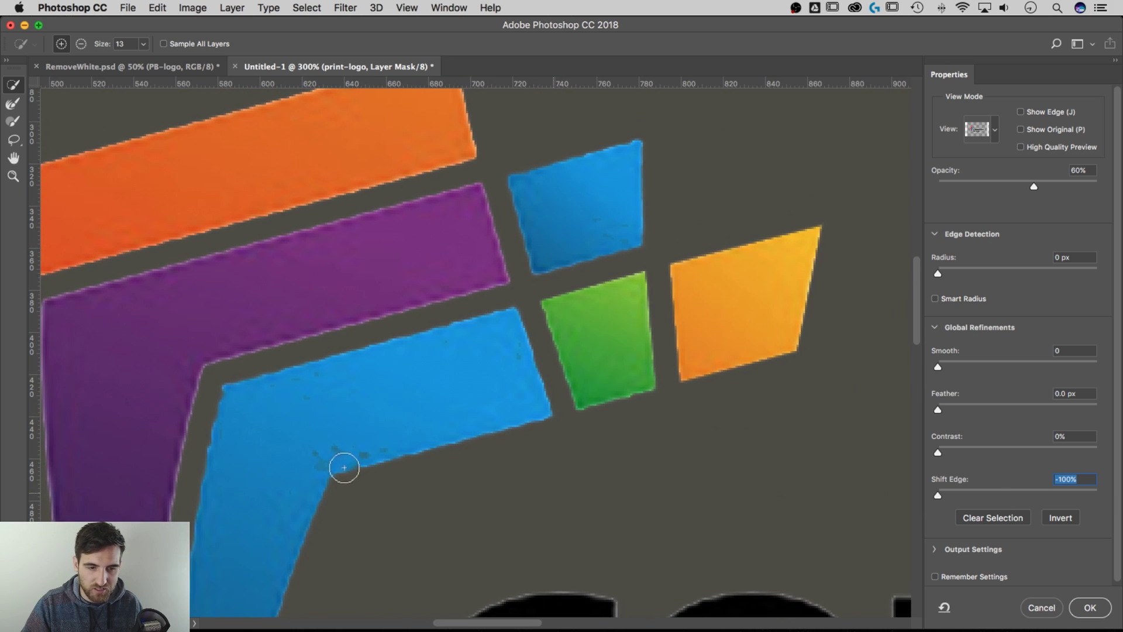
pyautogui.moveTo(938, 496); pyautogui.dragTo(996, 498)
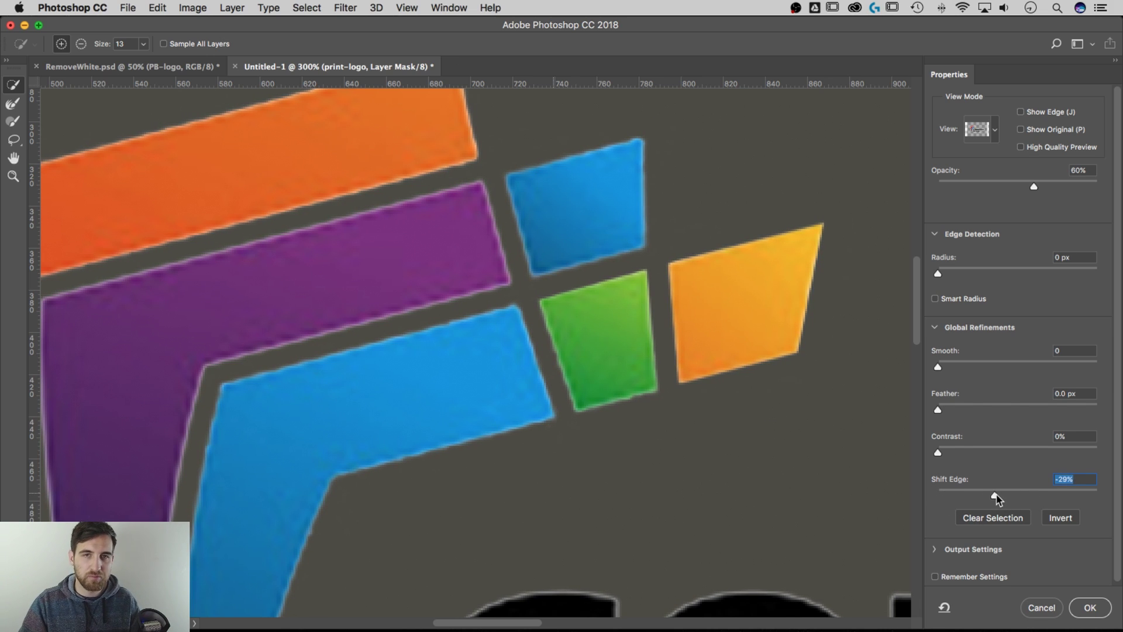
pyautogui.click(1043, 610)
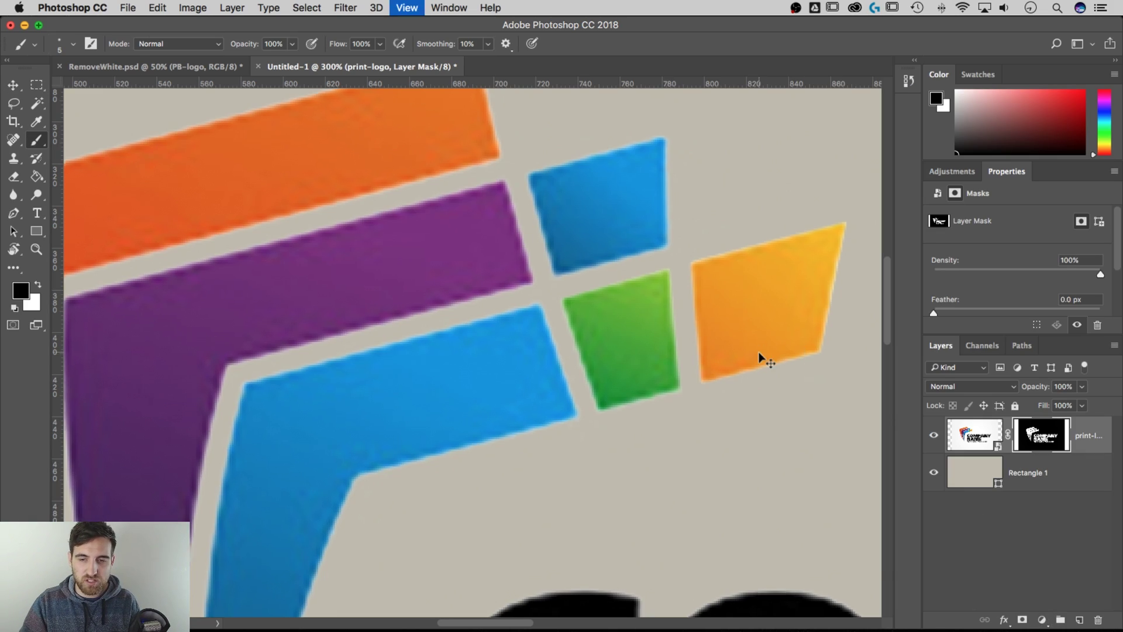
pyautogui.press('super+minus')
pyautogui.press('super+minus')
pyautogui.press('super+minus')
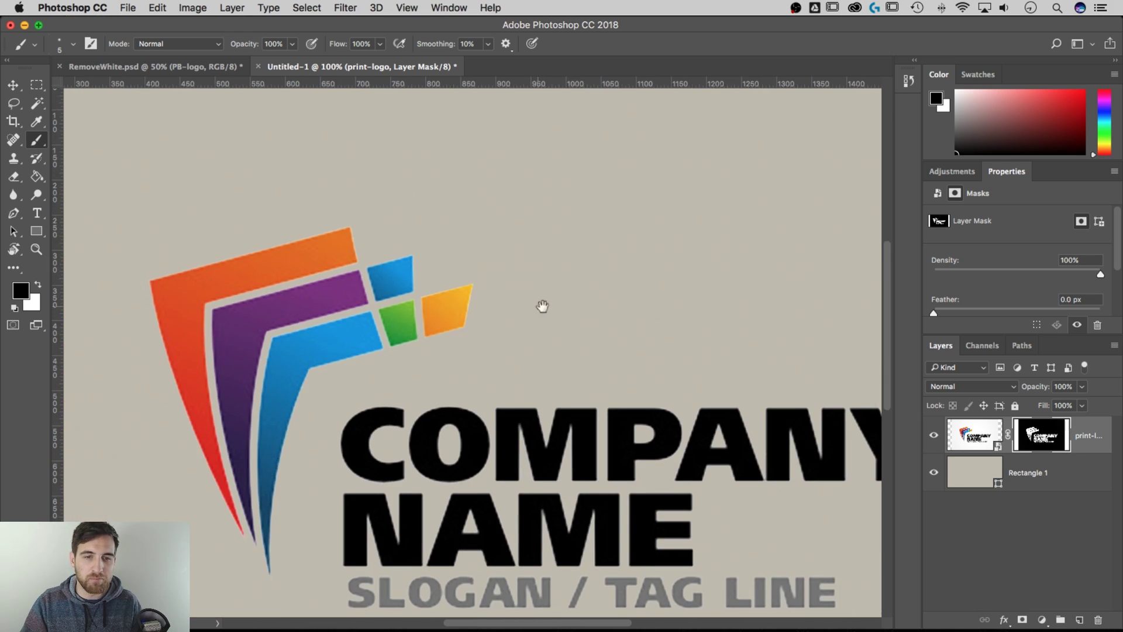
pyautogui.moveTo(543, 306); pyautogui.dragTo(509, 276)
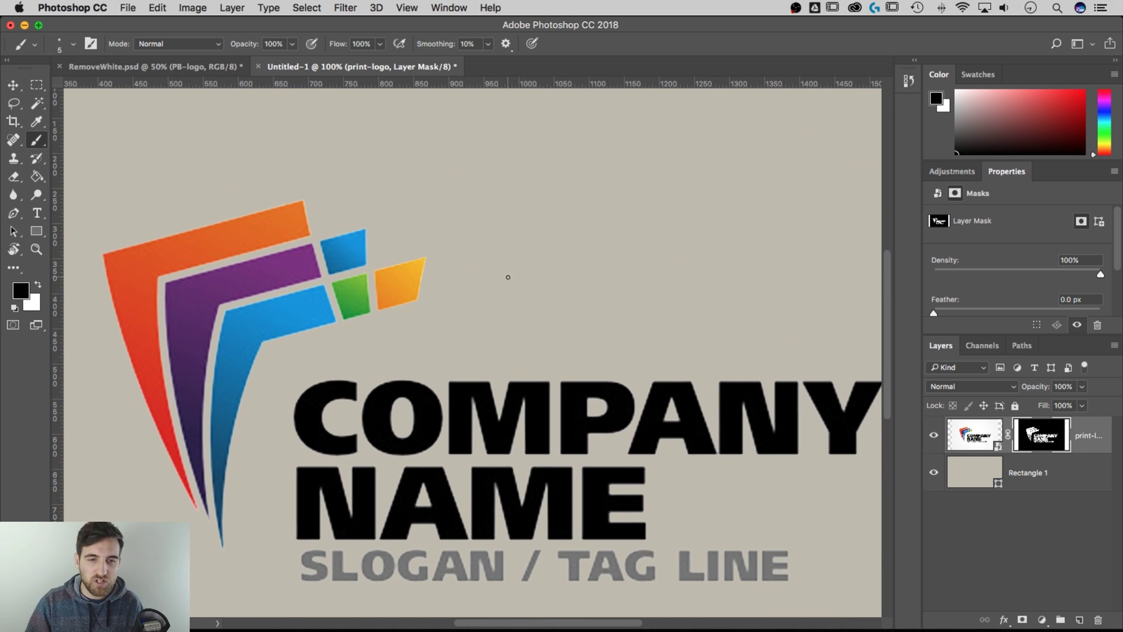
pyautogui.hscroll(5, 496, 277)
pyautogui.scroll(-2, 497, 276)
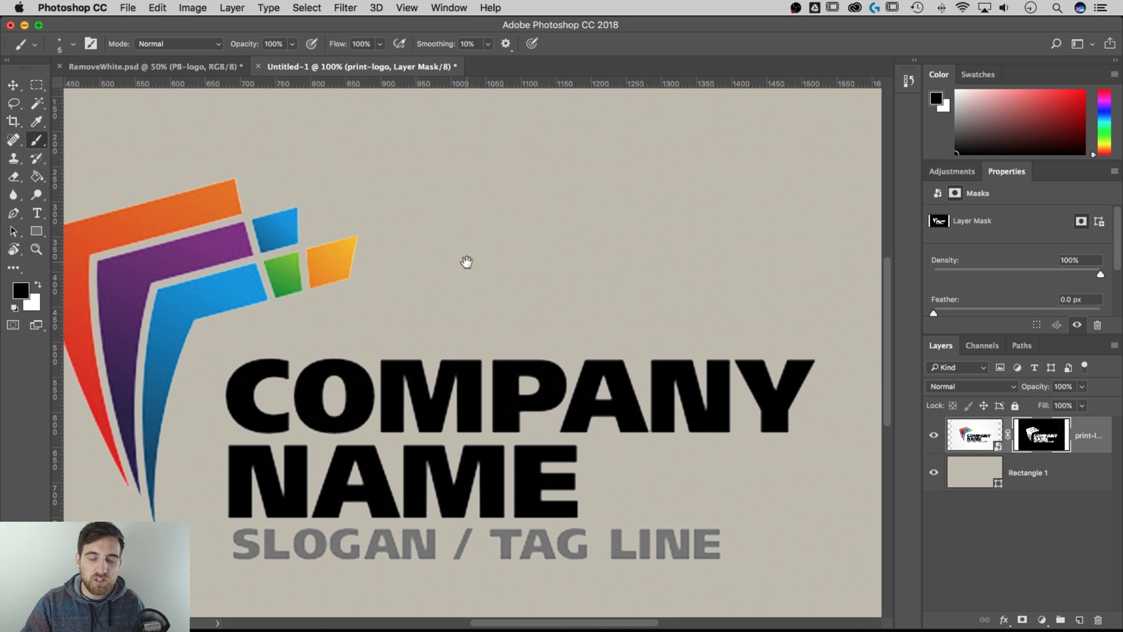
pyautogui.press('super+plus')
pyautogui.press('super+plus')
pyautogui.hscroll(-8, 652, 333)
pyautogui.scroll(4, 652, 333)
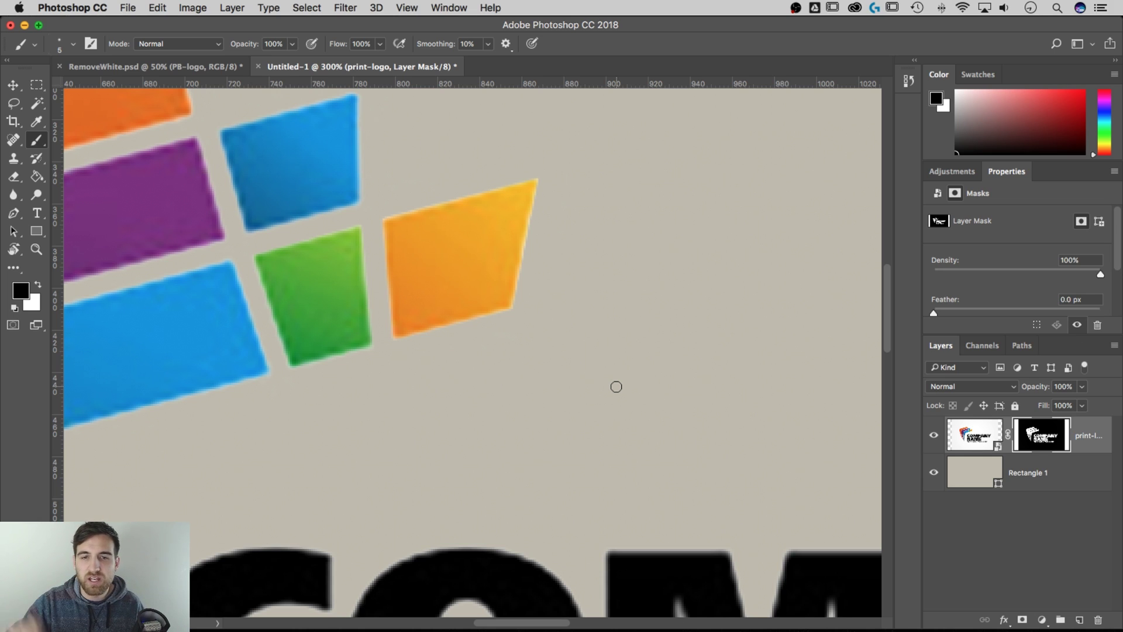
pyautogui.press('super+minus')
pyautogui.press('super+minus')
pyautogui.press('super+minus')
pyautogui.press('super+minus')
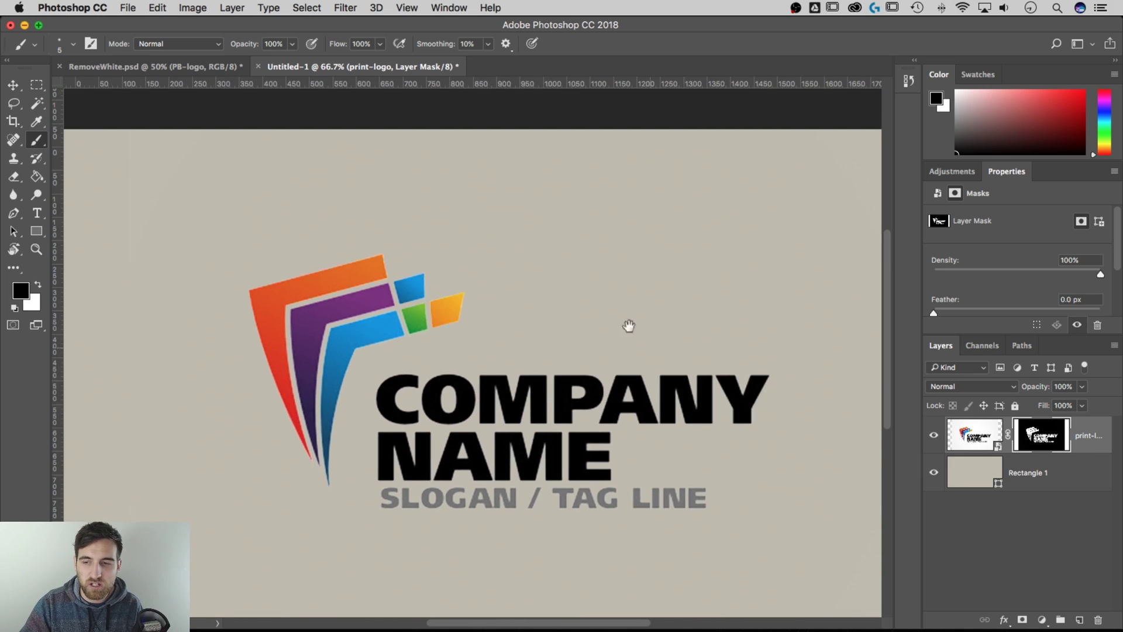
pyautogui.doubleClick(986, 473)
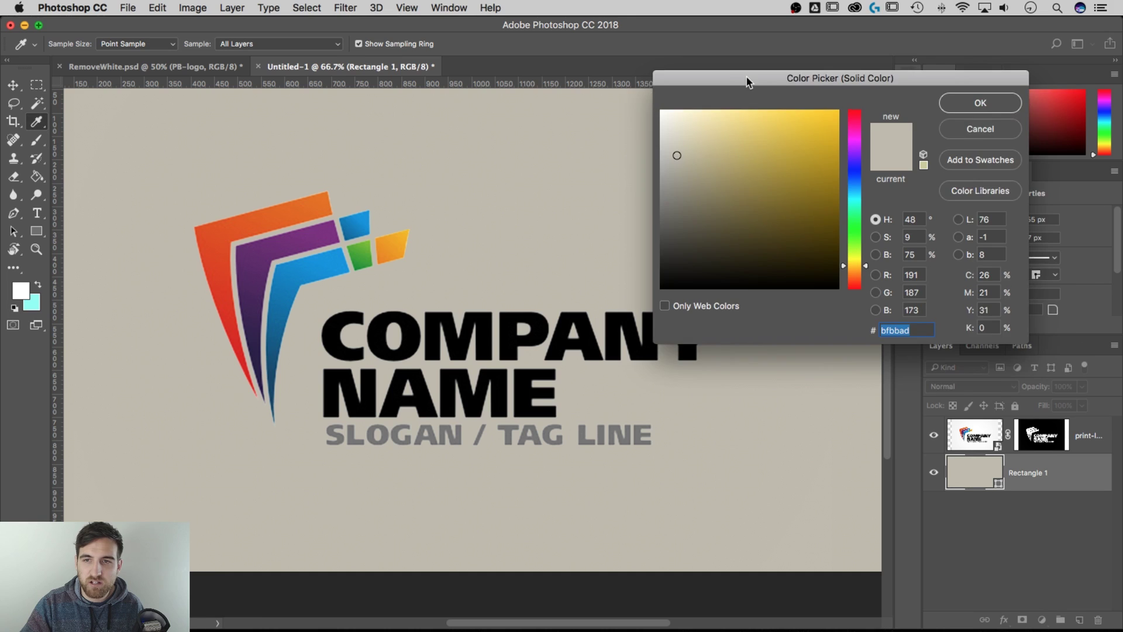
pyautogui.moveTo(749, 85); pyautogui.dragTo(783, 107)
pyautogui.click(736, 138)
pyautogui.click(725, 135)
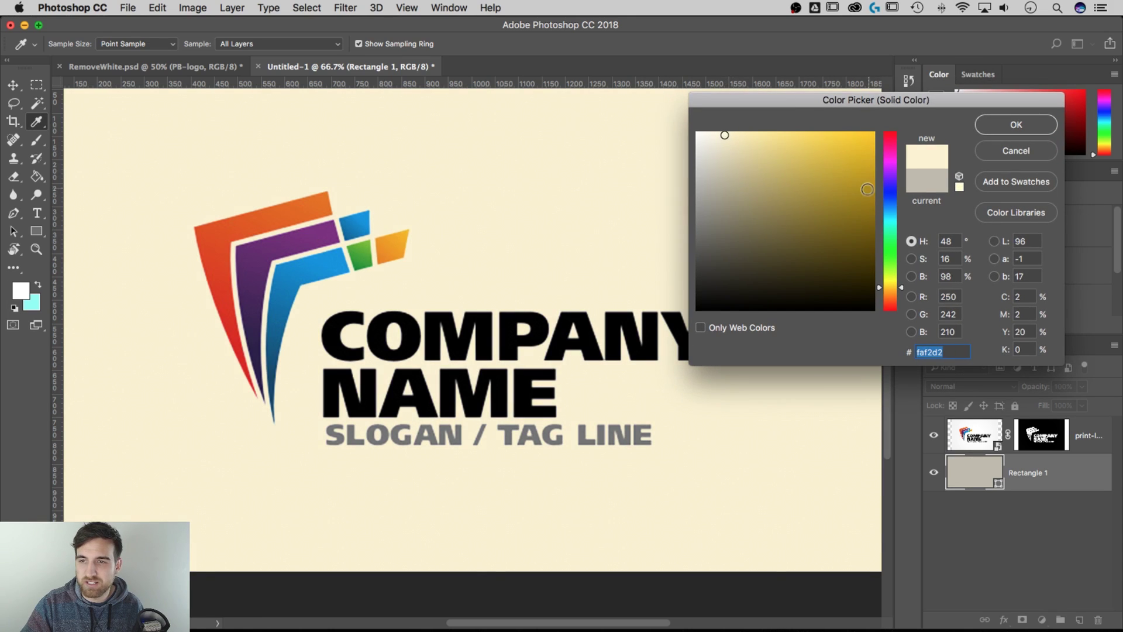
pyautogui.click(890, 137)
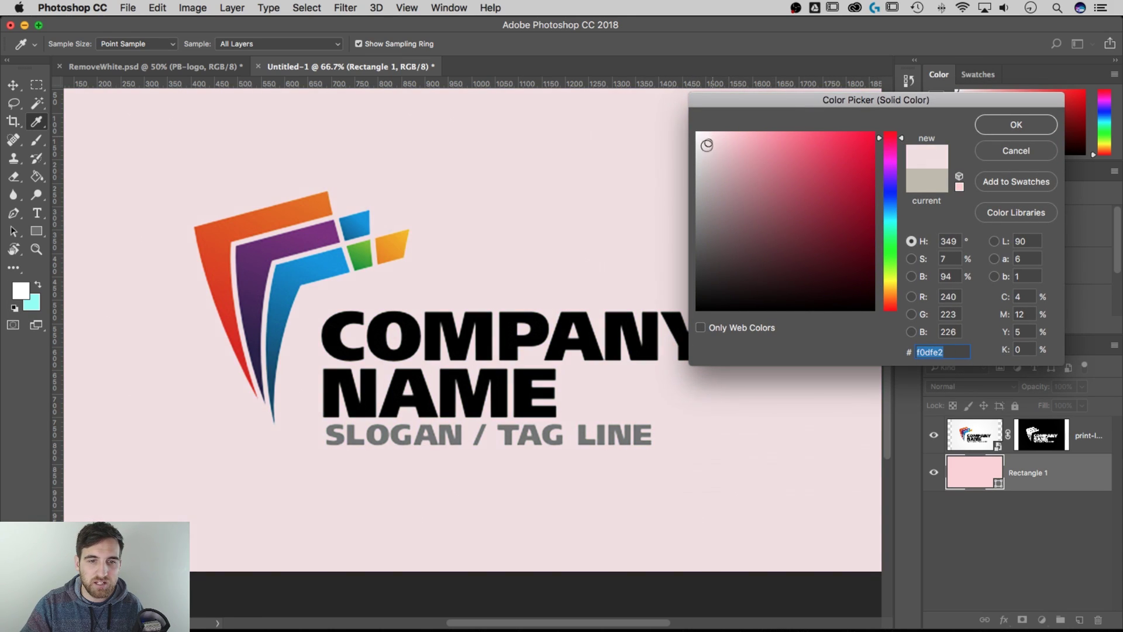
pyautogui.moveTo(704, 151); pyautogui.dragTo(693, 159)
pyautogui.moveTo(769, 108)
pyautogui.mouseDown()
pyautogui.moveTo(822, 108)
pyautogui.moveTo(767, 92)
pyautogui.mouseUp()
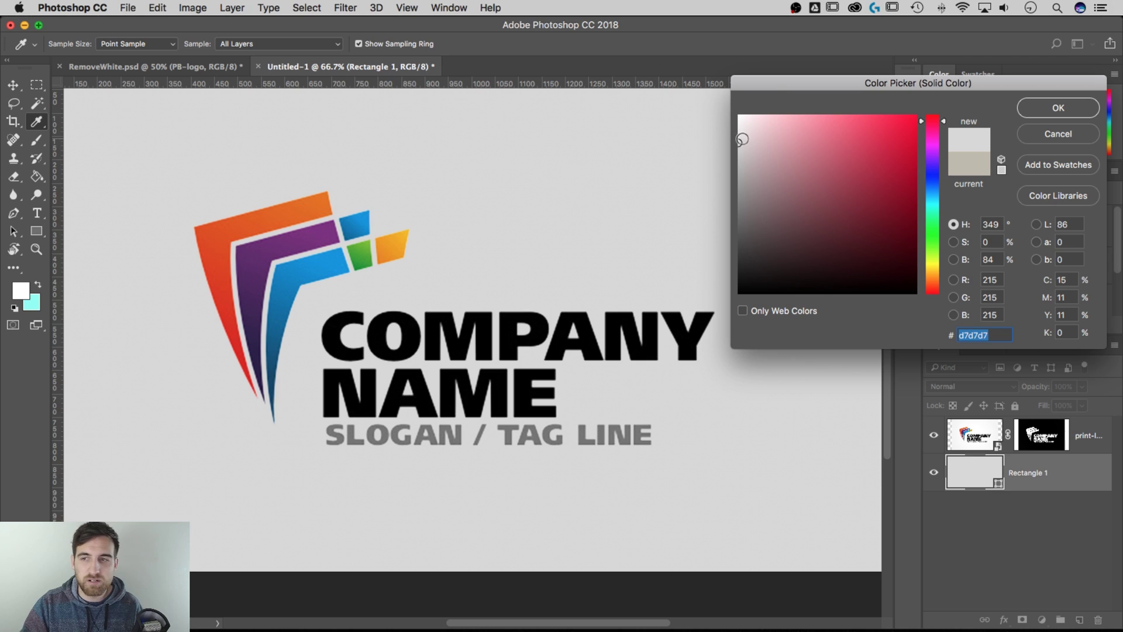
pyautogui.click(1039, 132)
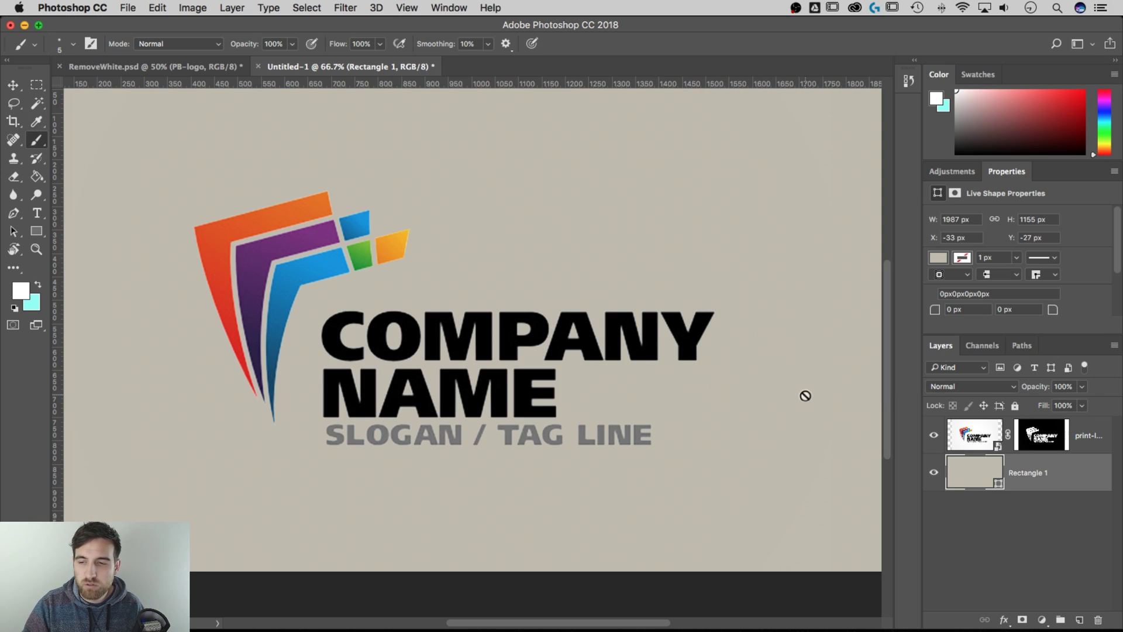
pyautogui.click(989, 449)
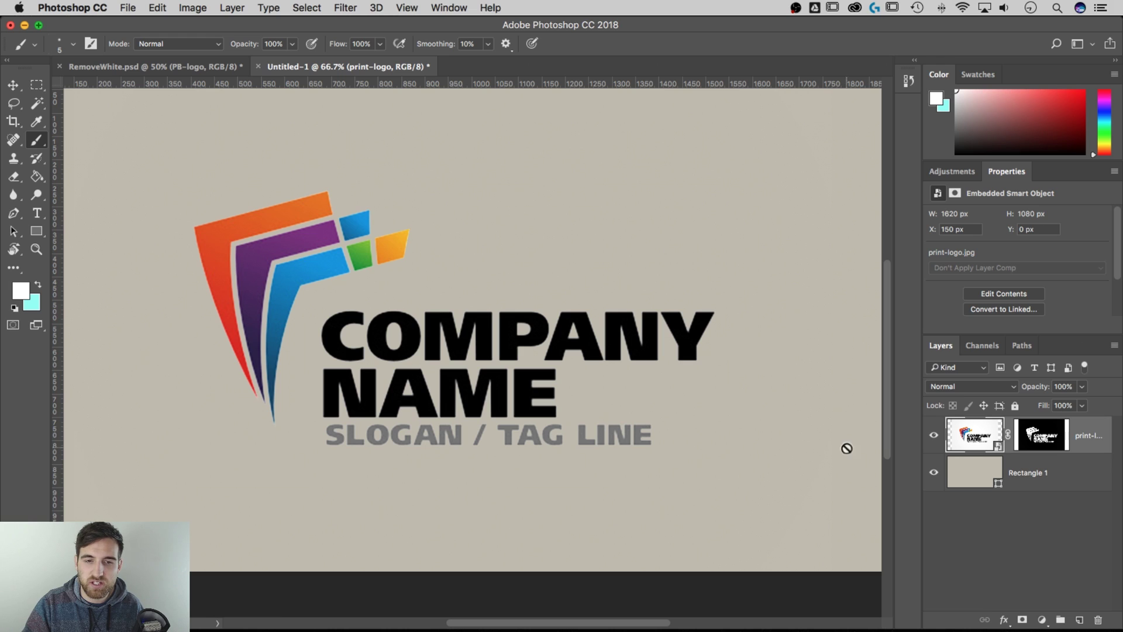
pyautogui.press('super+minus')
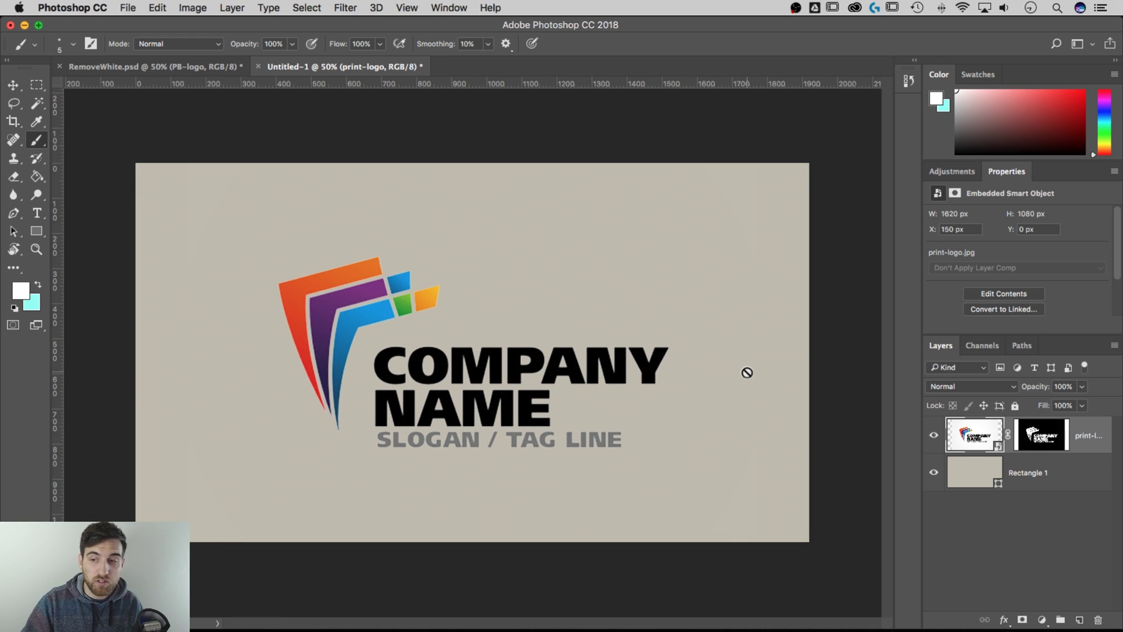
# Step: Add a black (#000000) Color Overlay layer style to the print-logo layer
pyautogui.doubleClick(1100, 429)
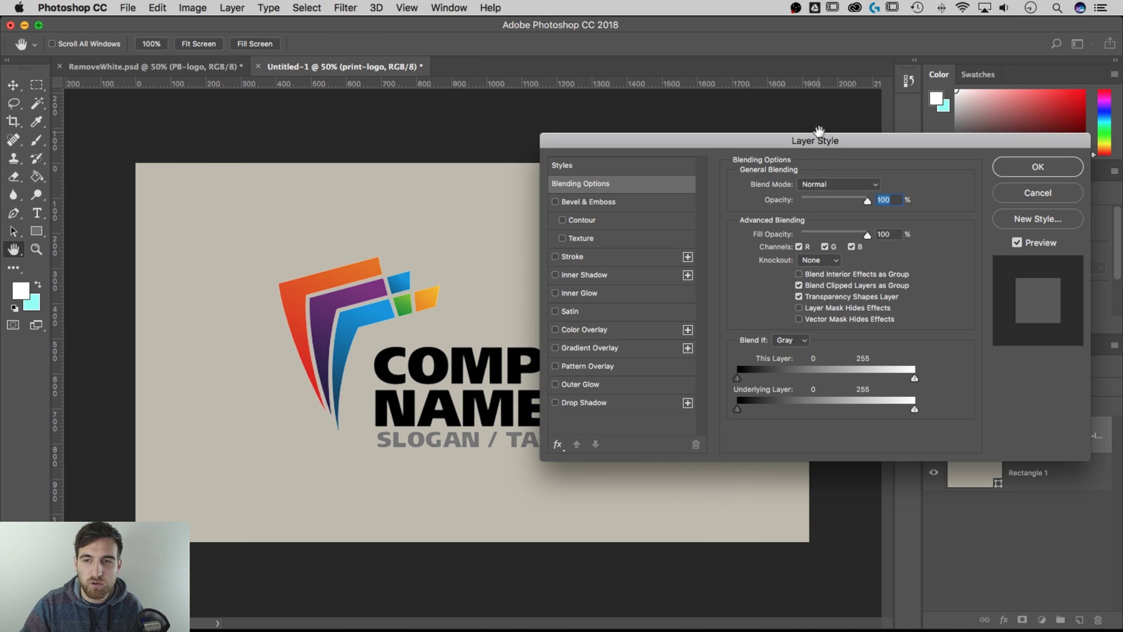
pyautogui.moveTo(819, 136); pyautogui.dragTo(570, 129)
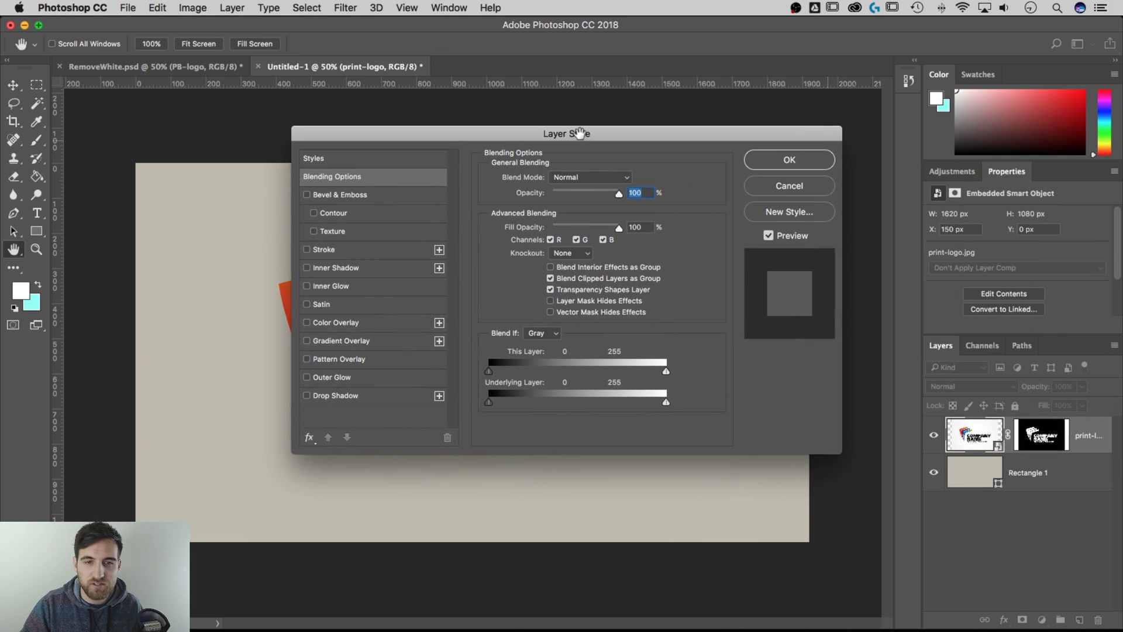
pyautogui.click(341, 326)
pyautogui.moveTo(361, 142); pyautogui.dragTo(571, 102)
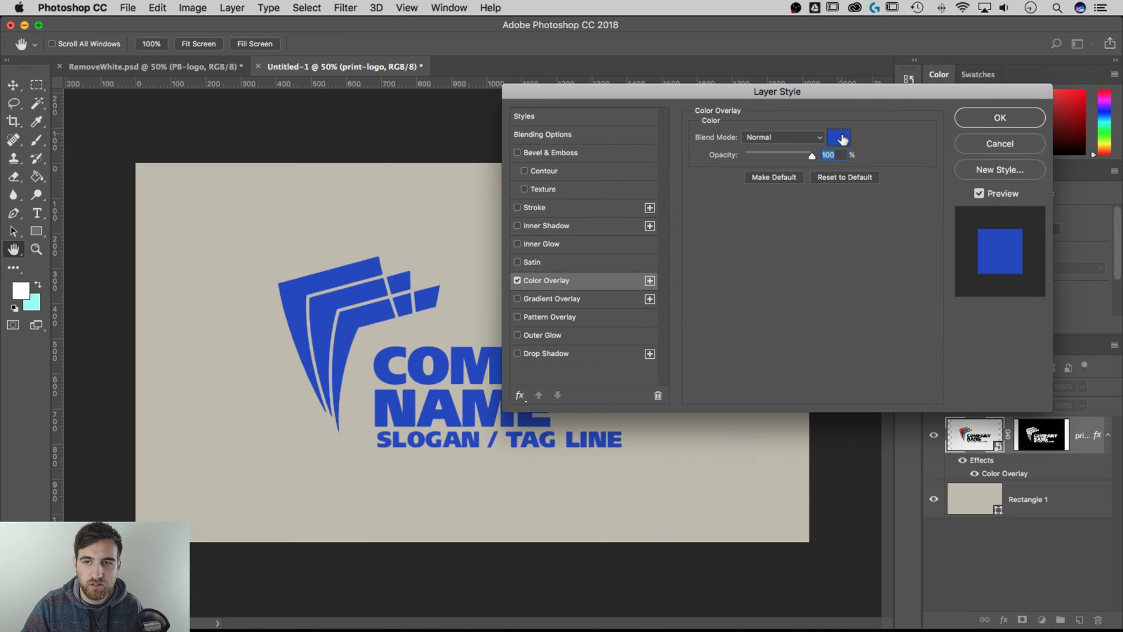
pyautogui.click(843, 138)
pyautogui.moveTo(777, 152); pyautogui.dragTo(739, 115)
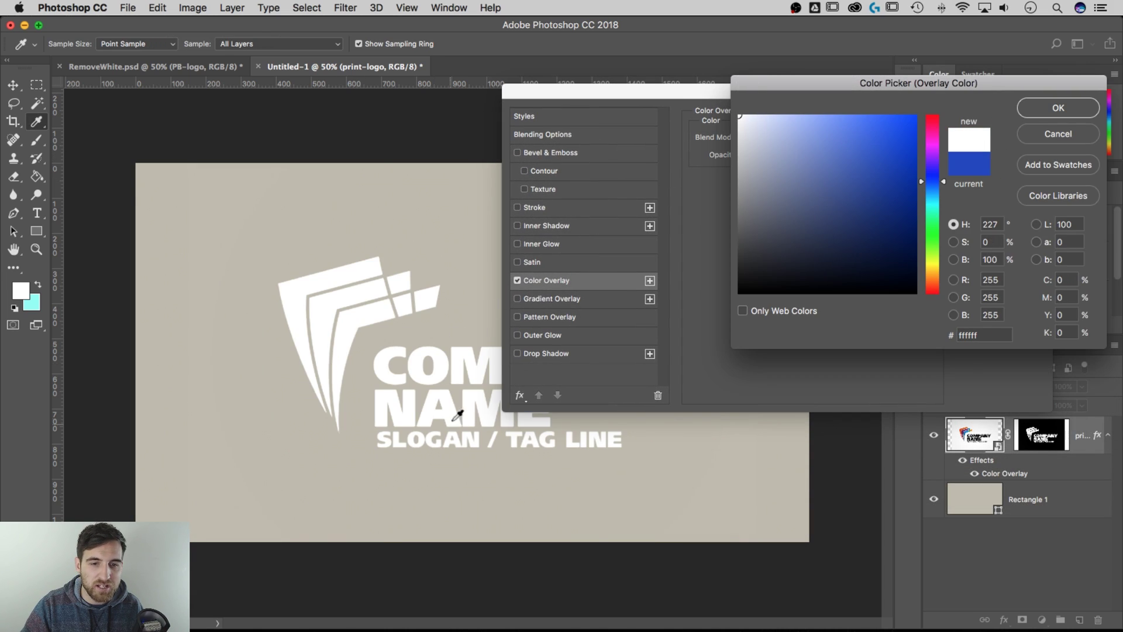
pyautogui.moveTo(787, 186); pyautogui.dragTo(647, 353)
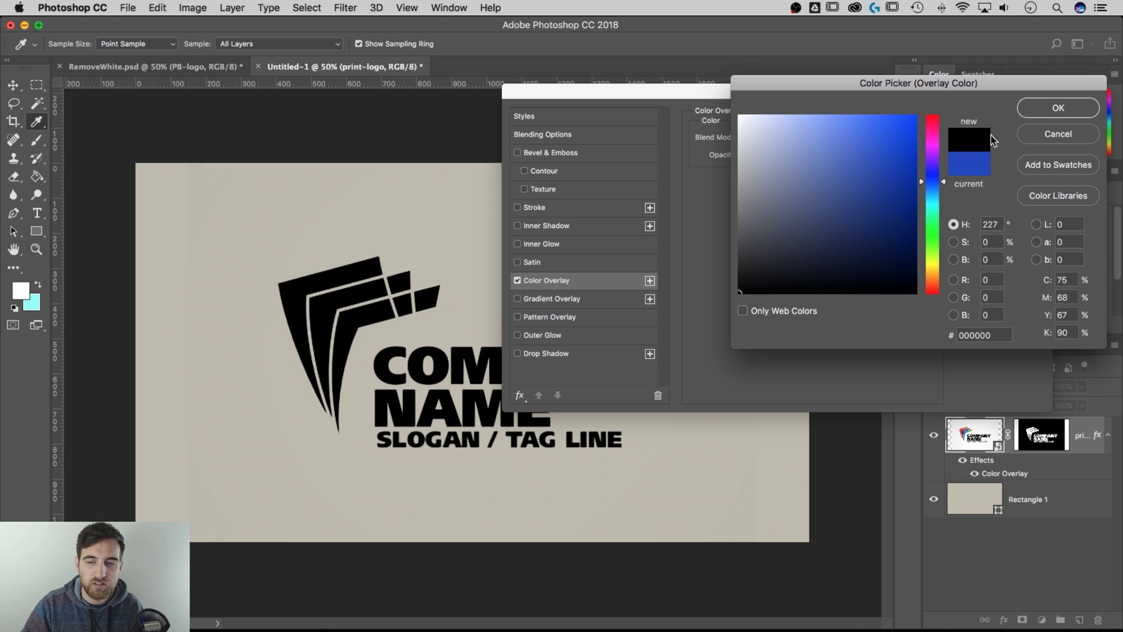
pyautogui.click(1060, 110)
pyautogui.click(999, 115)
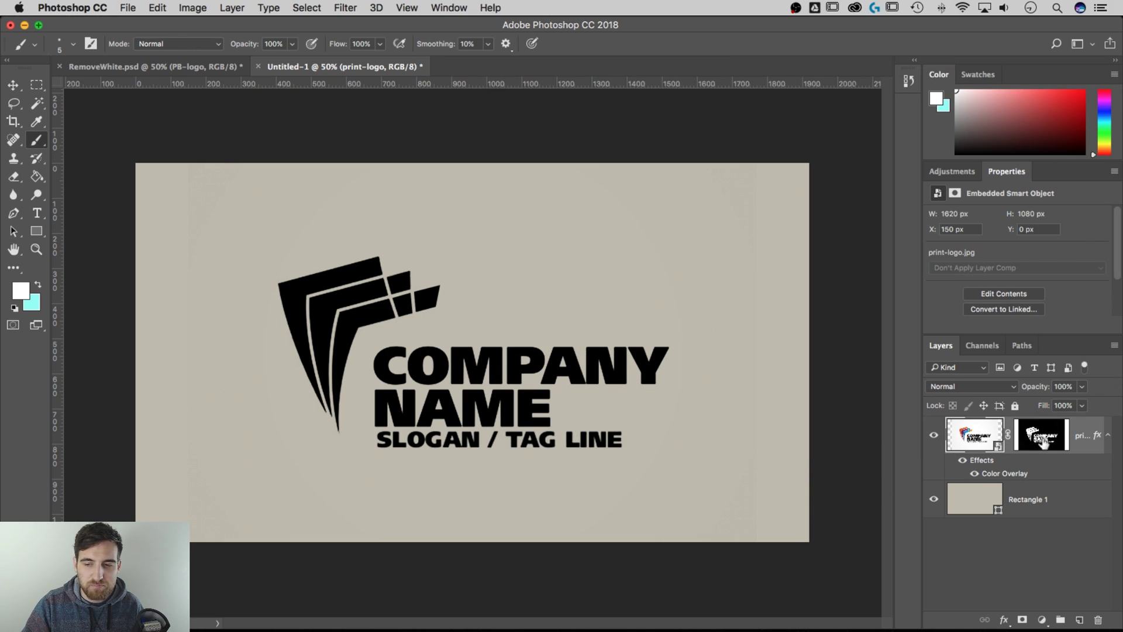
pyautogui.press('v')
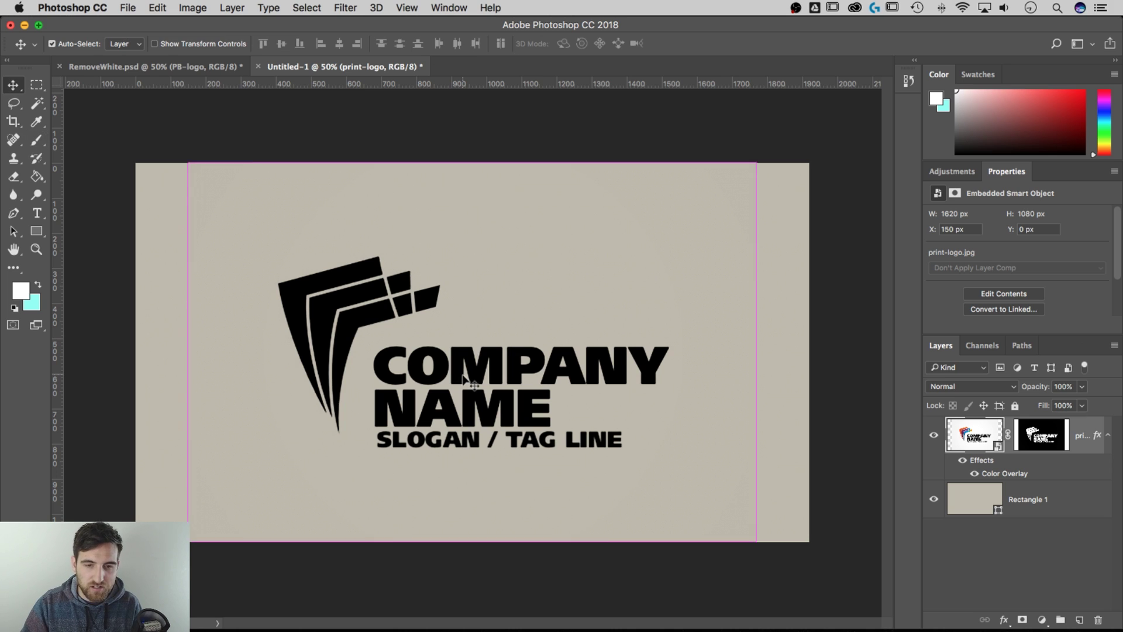
pyautogui.press('super+equal')
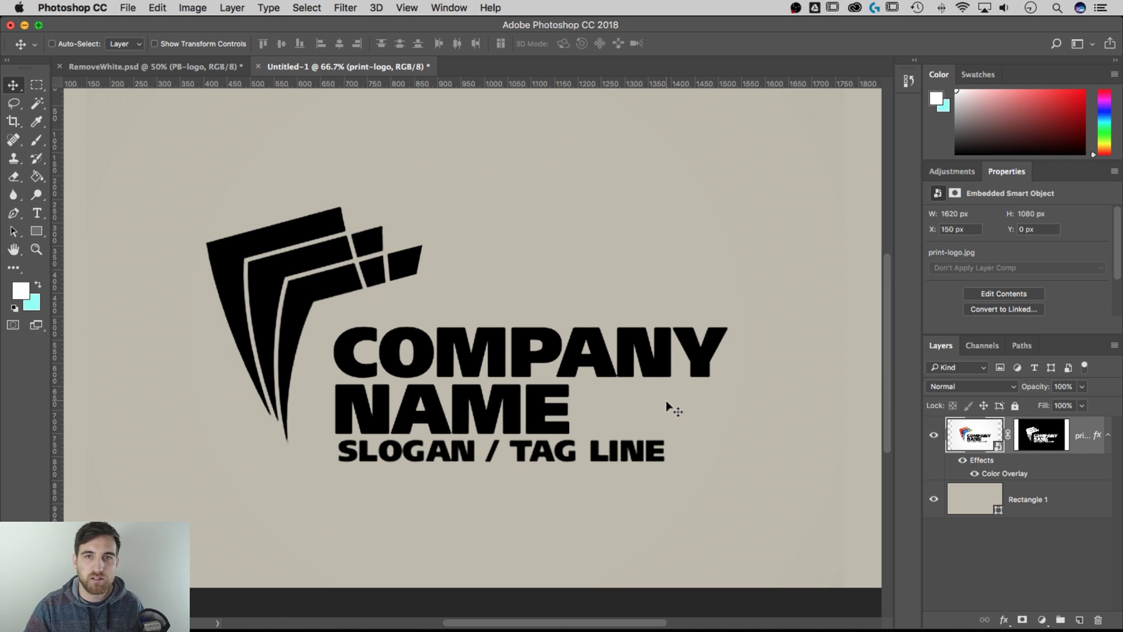
pyautogui.press('super+minus')
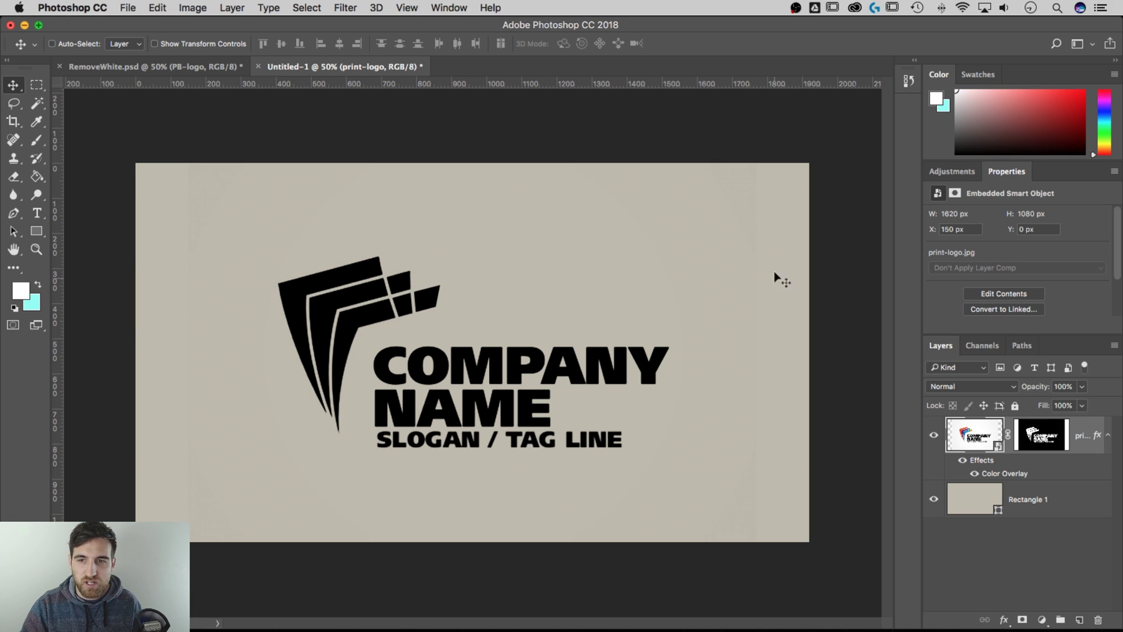
pyautogui.press('super+plus')
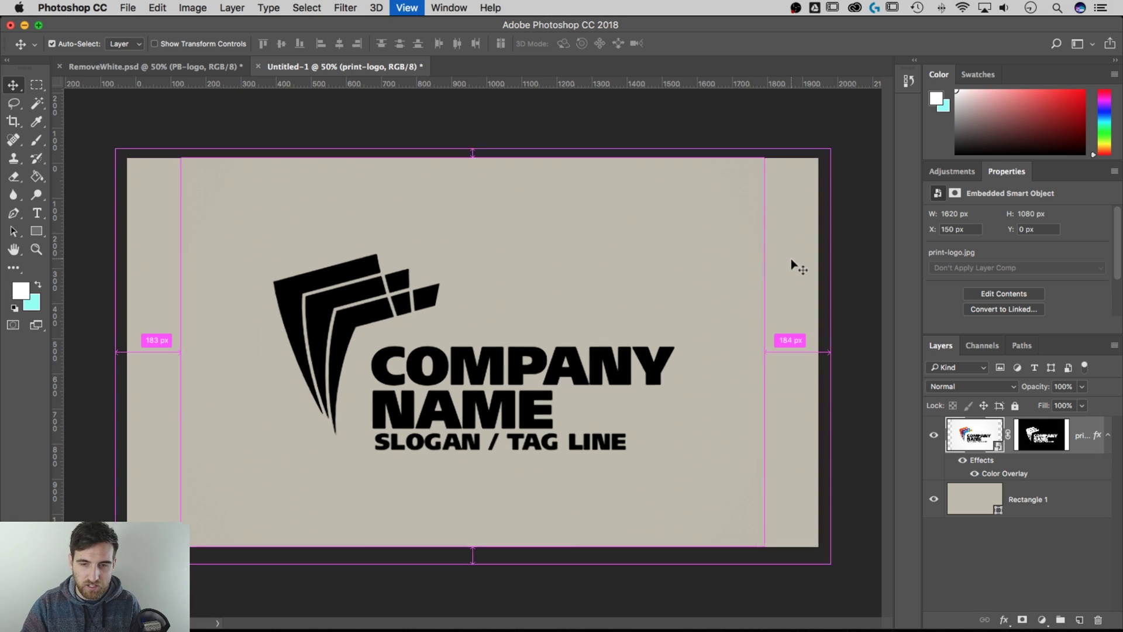
pyautogui.press('super+plus')
pyautogui.press('super+plus')
pyautogui.press('super+plus')
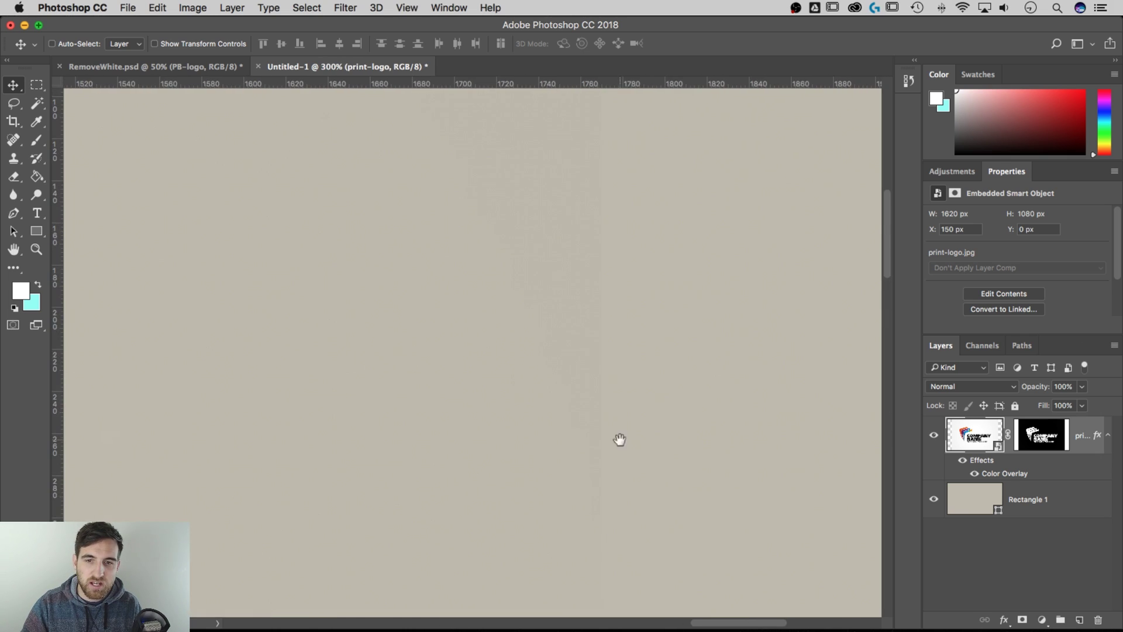
pyautogui.scroll(1, 650, 398)
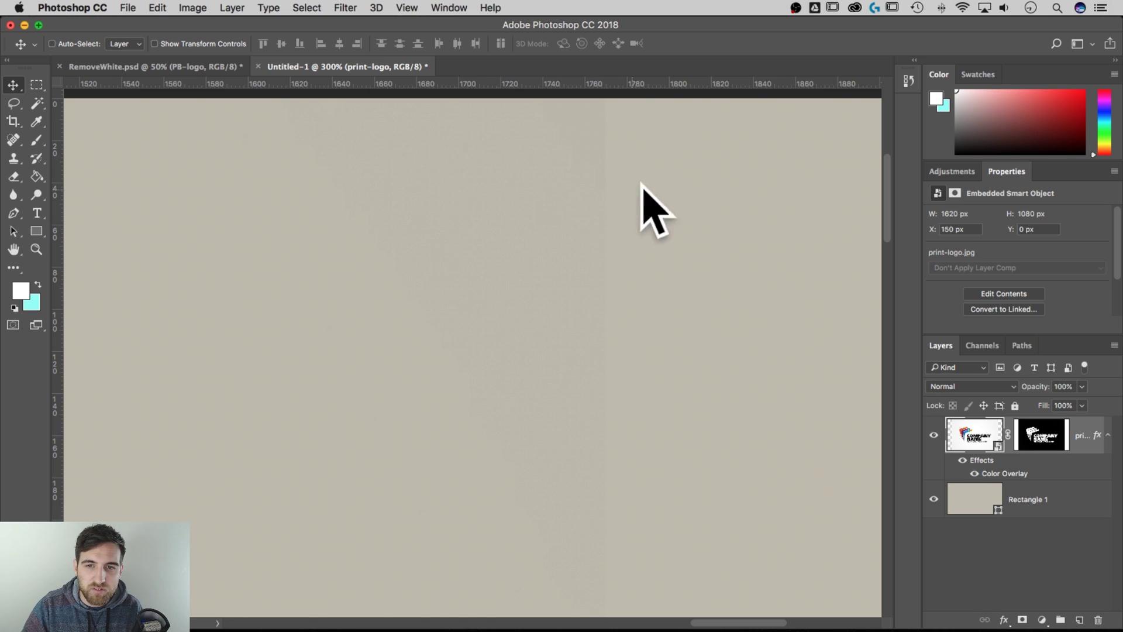
pyautogui.moveTo(695, 273); pyautogui.dragTo(632, 261)
# Step: Change Rectangle 1's fill colour from beige to white
pyautogui.click(935, 499)
pyautogui.click(934, 501)
pyautogui.doubleClick(966, 501)
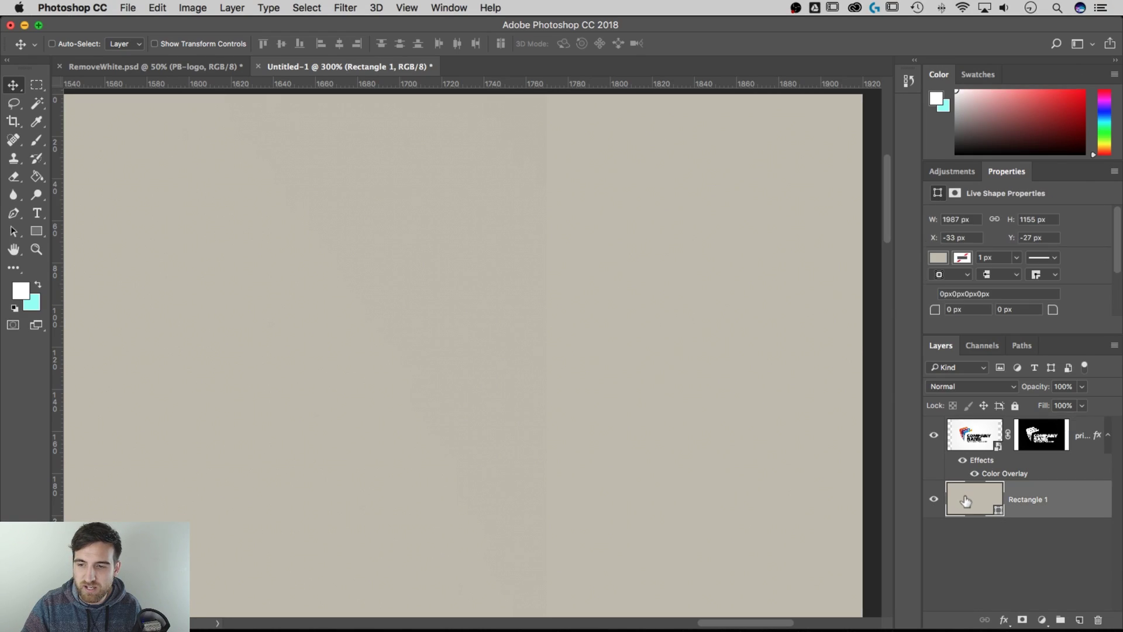
pyautogui.moveTo(740, 188)
pyautogui.mouseDown()
pyautogui.moveTo(770, 168)
pyautogui.moveTo(781, 136)
pyautogui.moveTo(762, 220)
pyautogui.moveTo(740, 206)
pyautogui.moveTo(737, 181)
pyautogui.moveTo(677, 110)
pyautogui.moveTo(622, 293)
pyautogui.moveTo(629, 145)
pyautogui.moveTo(606, 46)
pyautogui.mouseUp()
pyautogui.click(1059, 109)
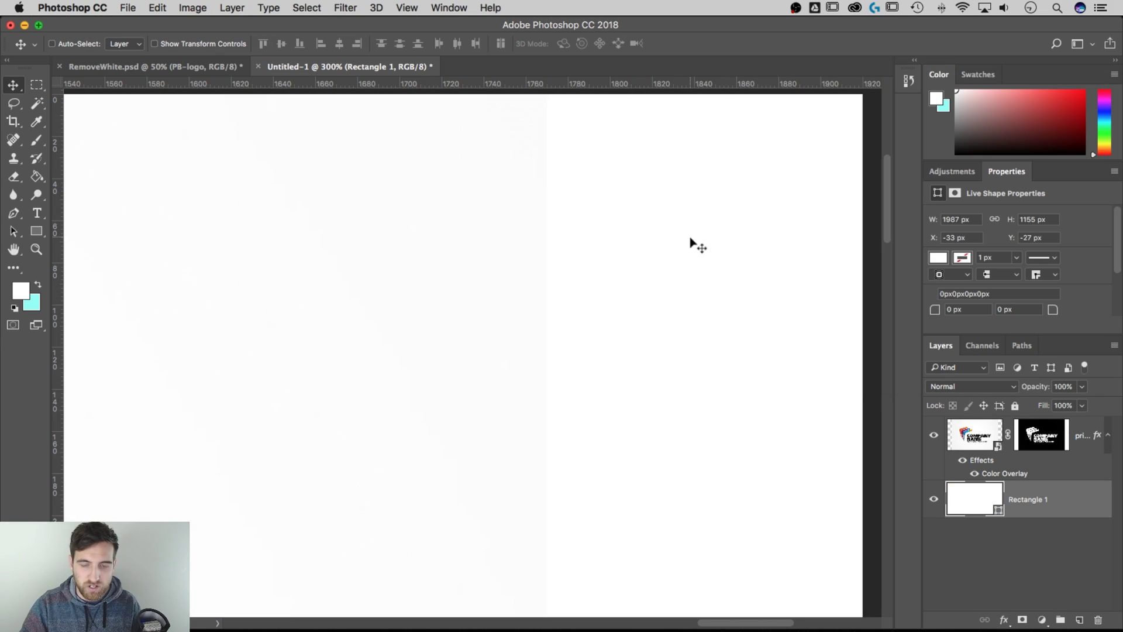
# Step: Zoom to 800% to inspect the canvas edge, return to the full canvas, and target print-logo's mask
pyautogui.press('super+equal')
pyautogui.press('super+equal')
pyautogui.moveTo(709, 170); pyautogui.dragTo(629, 475)
pyautogui.press('super+equal')
pyautogui.press('super+equal')
pyautogui.press('super+equal')
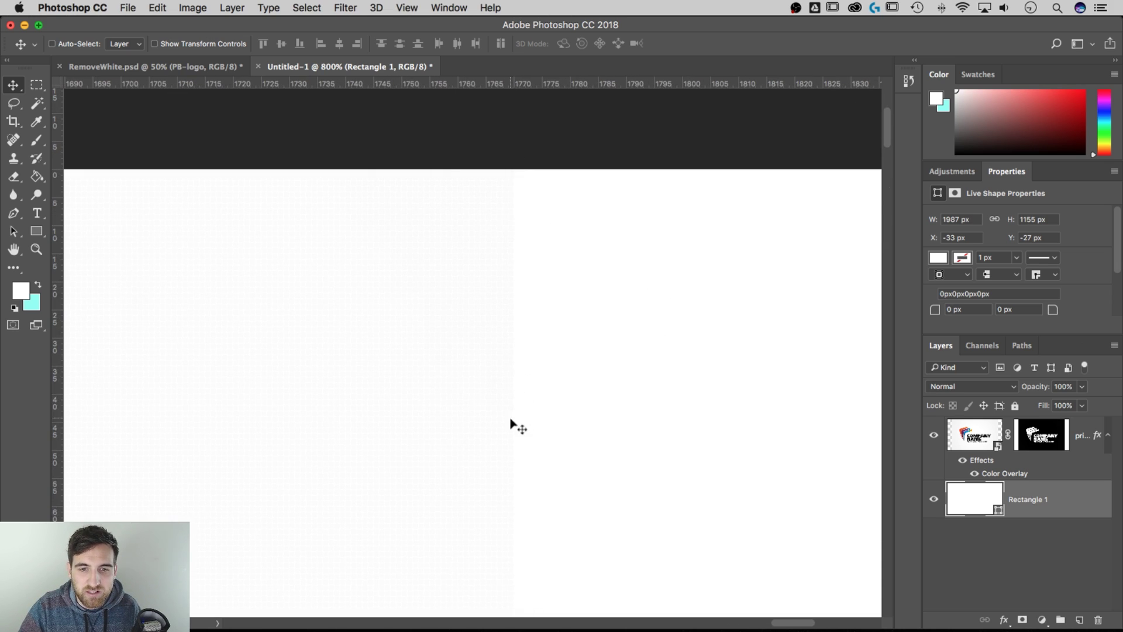
pyautogui.press('super+equal')
pyautogui.press('super+minus')
pyautogui.press('super+minus')
pyautogui.press('super+minus')
pyautogui.press('super+minus')
pyautogui.press('super+minus')
pyautogui.press('super+minus')
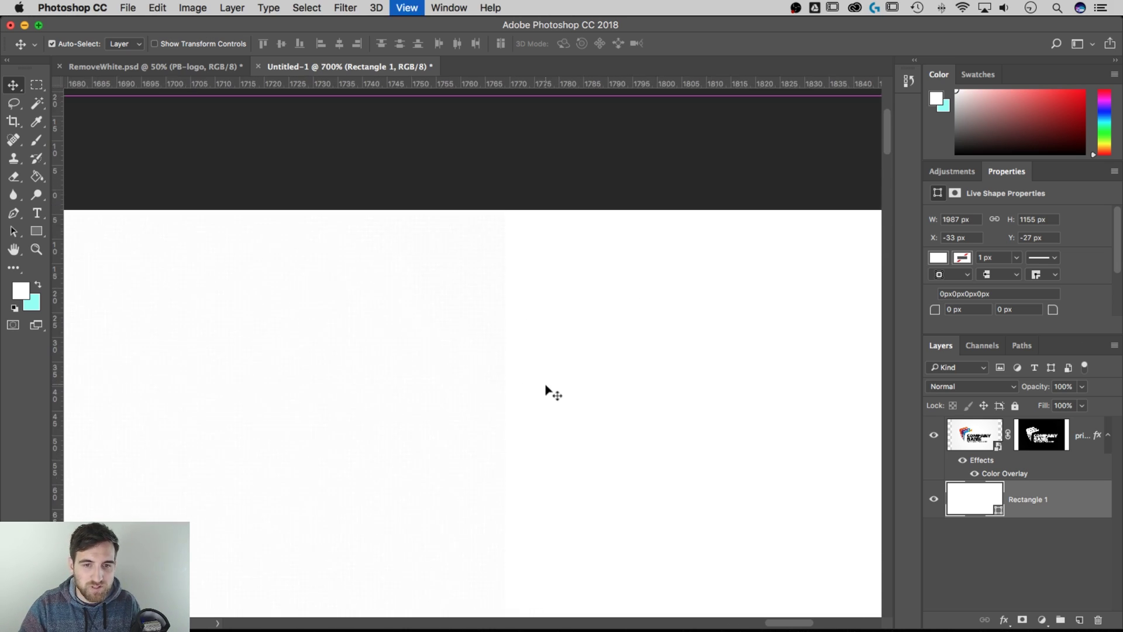
pyautogui.press('super+minus')
pyautogui.press('super+minus')
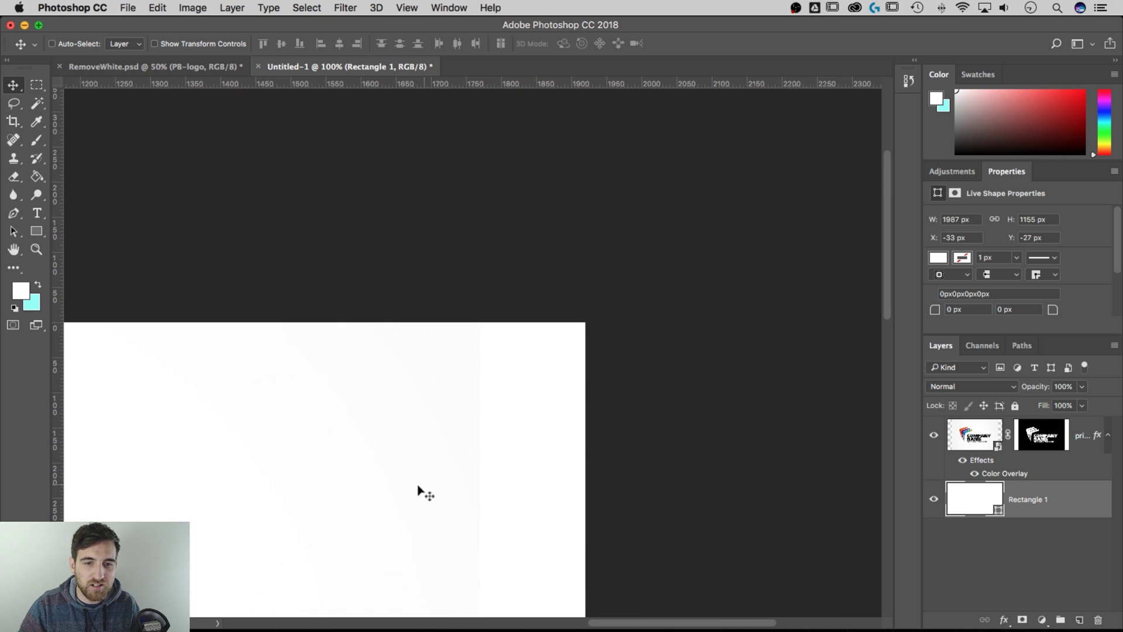
pyautogui.moveTo(466, 433); pyautogui.dragTo(646, 394)
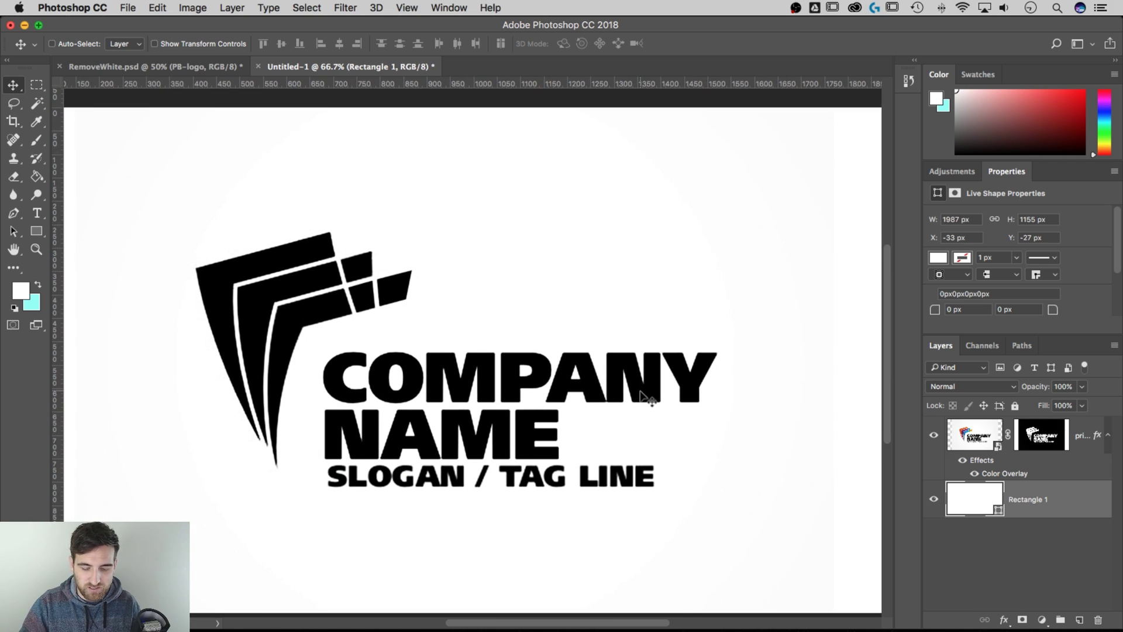
pyautogui.press('super+minus')
pyautogui.click(1049, 441)
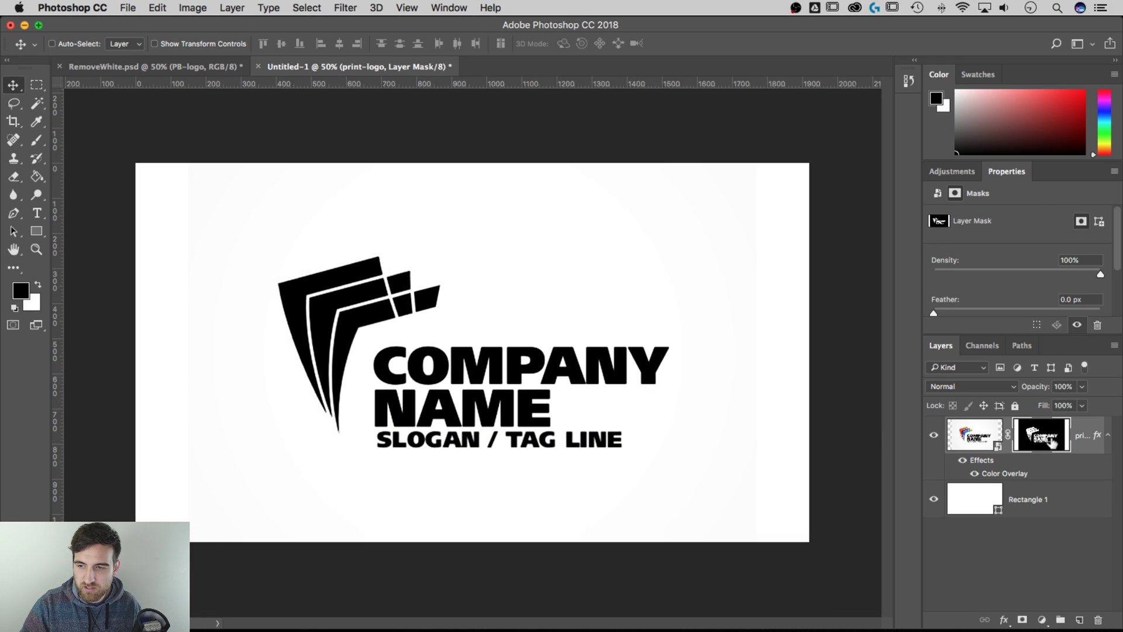
# Step: Lasso a loose outline around the logo, invert the selection, and bring up Fill
pyautogui.click(13, 104)
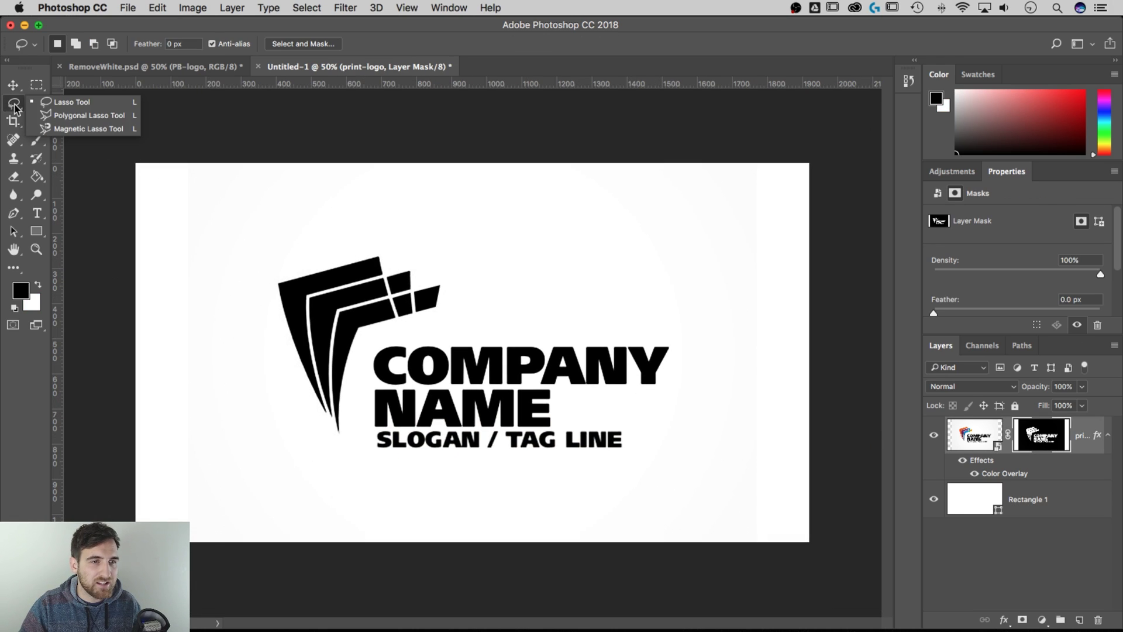
pyautogui.click(50, 103)
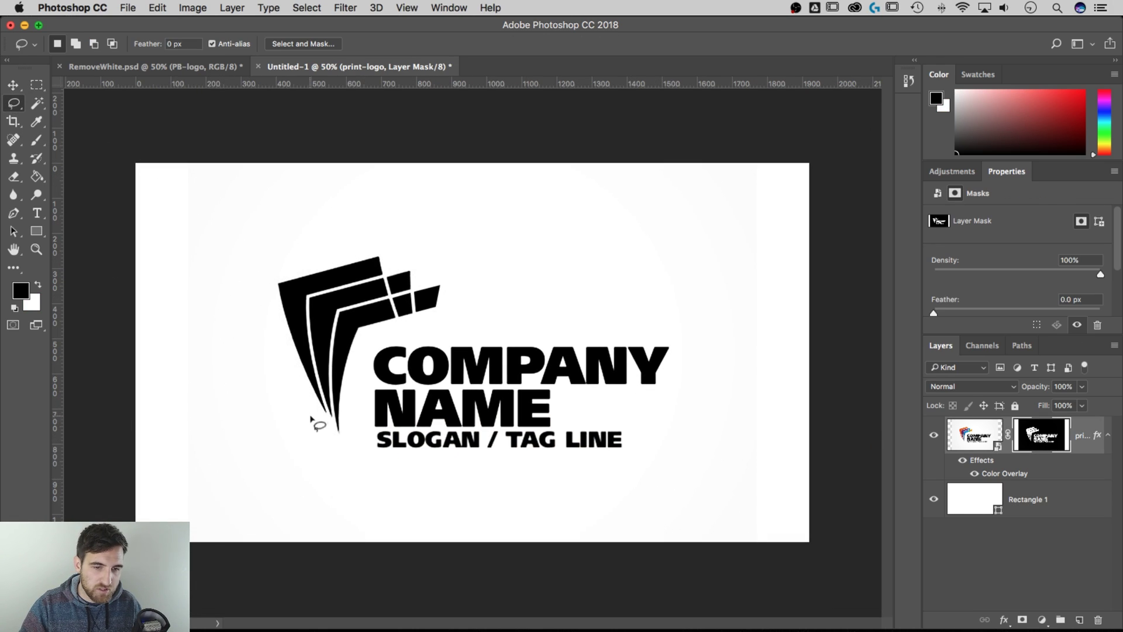
pyautogui.moveTo(312, 413)
pyautogui.mouseDown()
pyautogui.moveTo(271, 278)
pyautogui.moveTo(370, 243)
pyautogui.moveTo(440, 265)
pyautogui.moveTo(484, 300)
pyautogui.moveTo(637, 321)
pyautogui.moveTo(679, 356)
pyautogui.moveTo(659, 447)
pyautogui.moveTo(631, 468)
pyautogui.moveTo(586, 470)
pyautogui.moveTo(312, 415)
pyautogui.mouseUp()
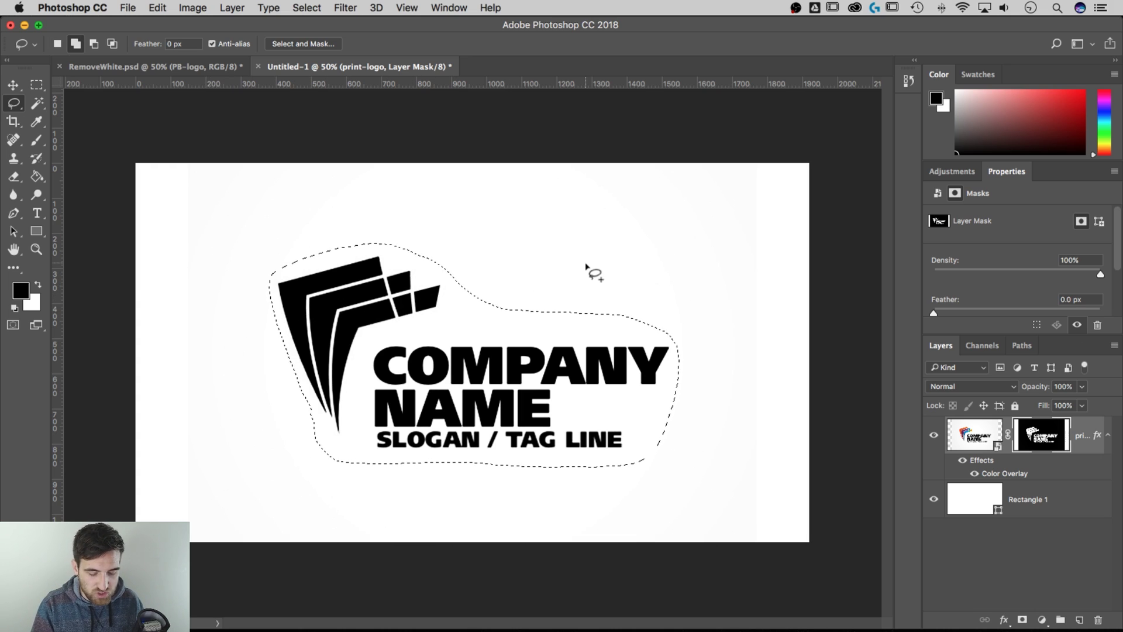
pyautogui.press('super+shift+i')
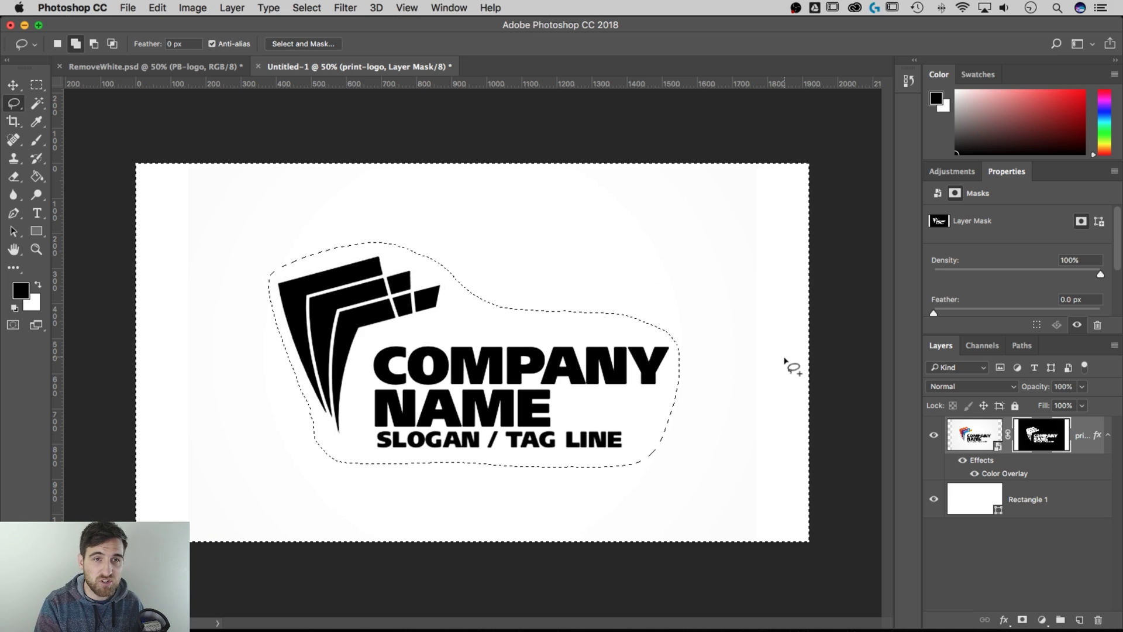
pyautogui.hotkey('shift', 'BackSpace')
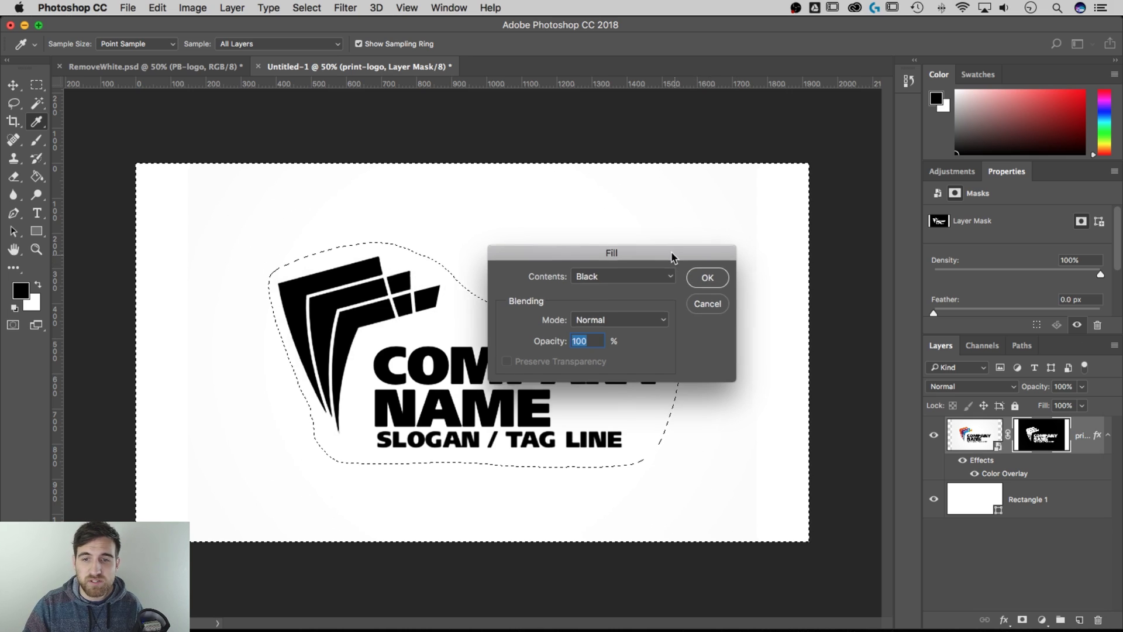
# Step: Fill the mask outside the logo outline with Black, then deselect
pyautogui.moveTo(671, 251); pyautogui.dragTo(592, 187)
pyautogui.click(560, 214)
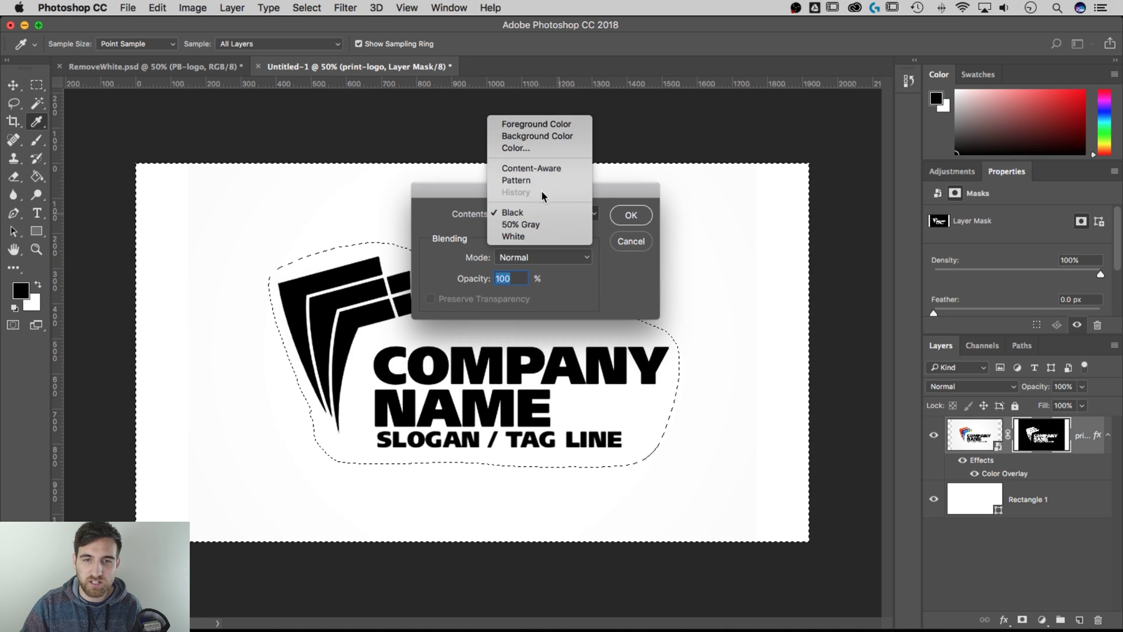
pyautogui.click(527, 214)
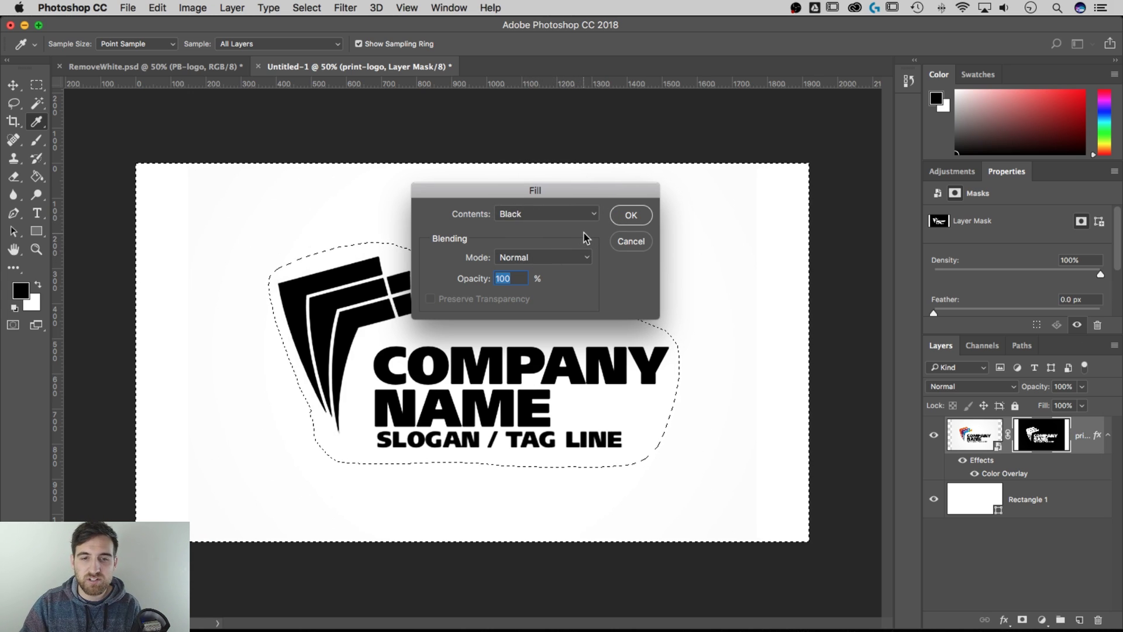
pyautogui.click(633, 217)
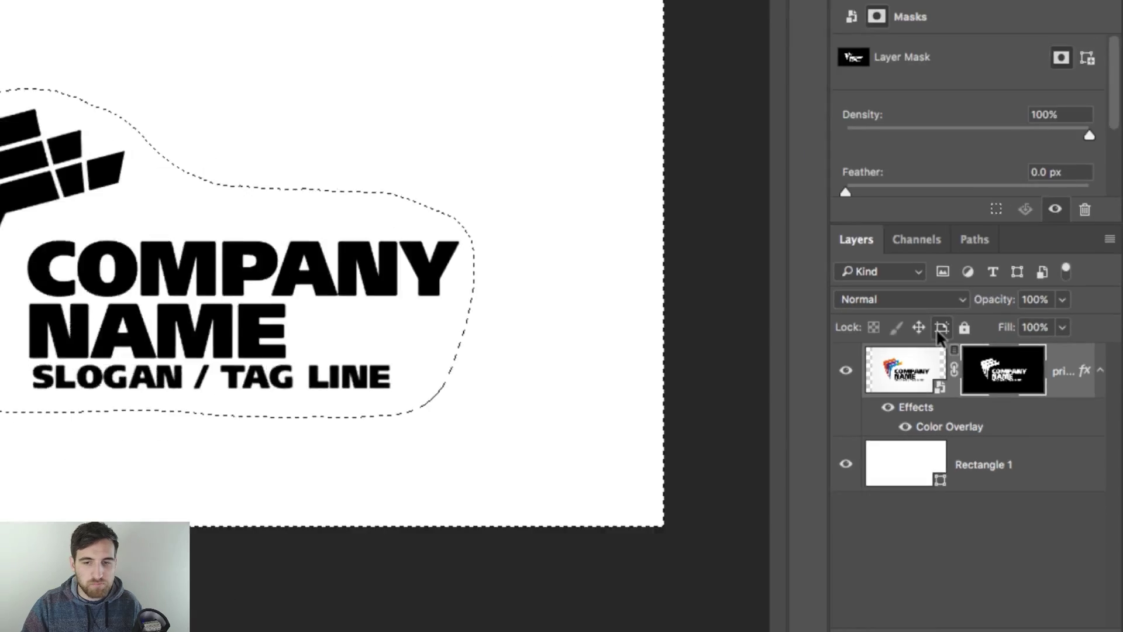
pyautogui.press('super+d')
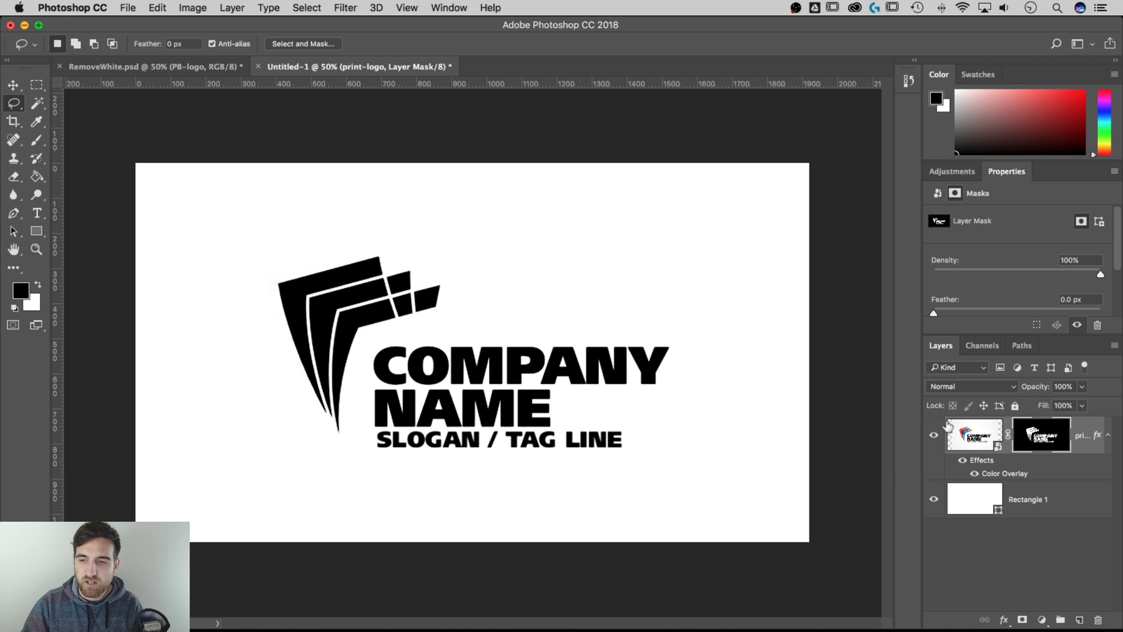
# Step: Hide Rectangle 1 and switch off the black Color Overlay effect
pyautogui.click(934, 499)
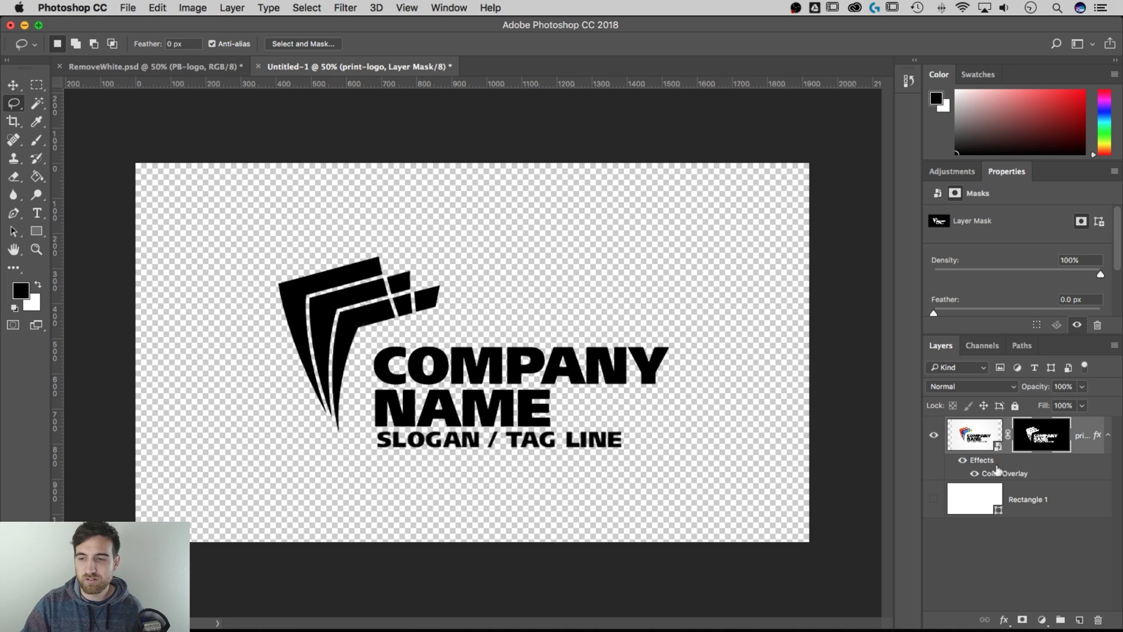
pyautogui.click(974, 474)
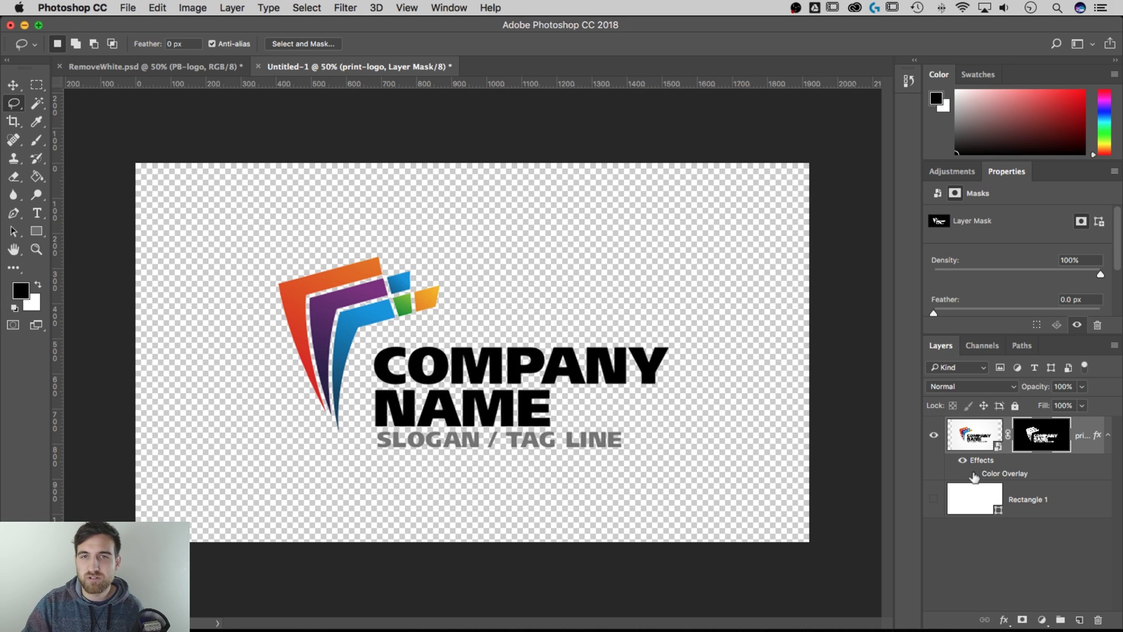